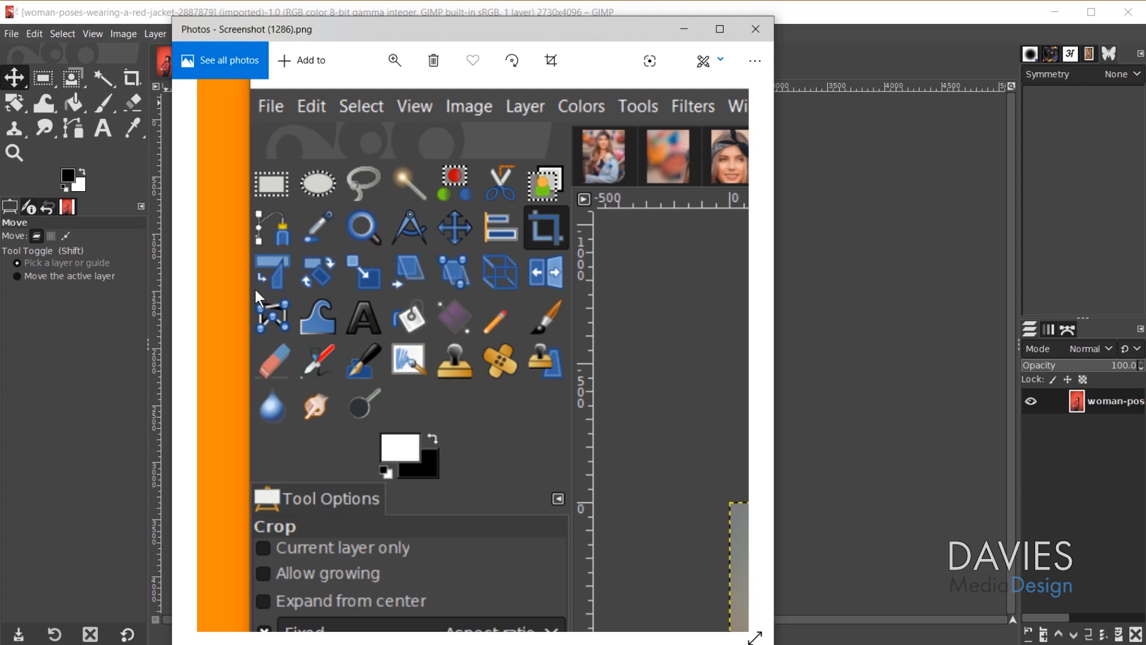
Step: Examine the toolbox and the options of individual tools such as Crop, Eraser, Paths, Text and Zoom, including the grouped transform tools
left_click(85, 15)
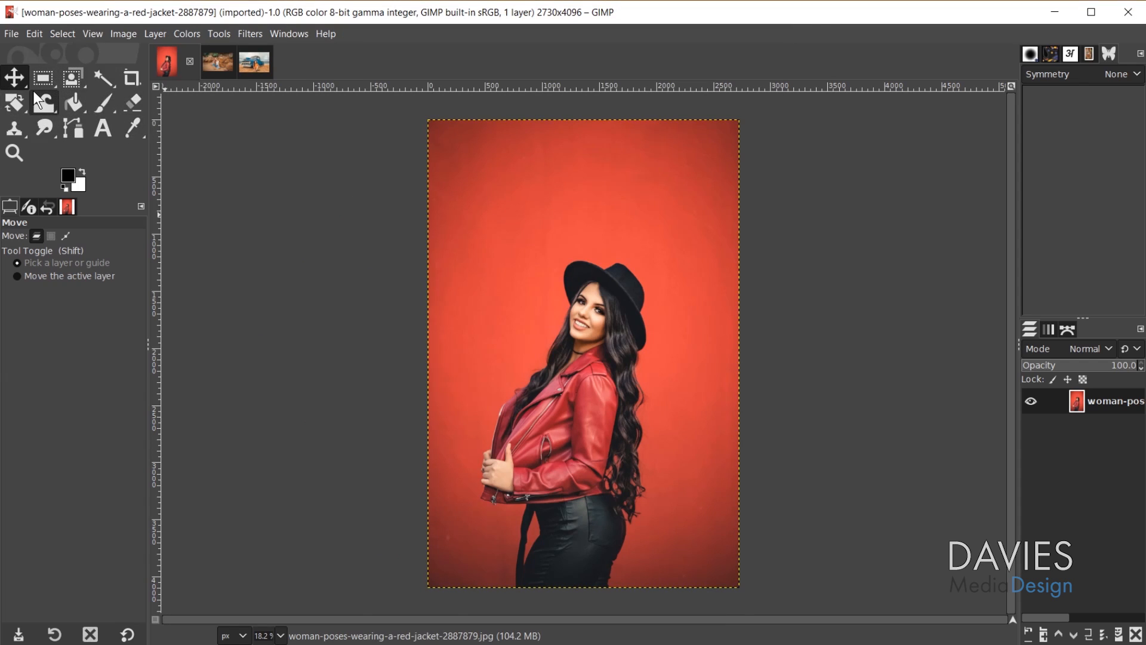
left_click(43, 77)
left_click(74, 79)
left_click(134, 77)
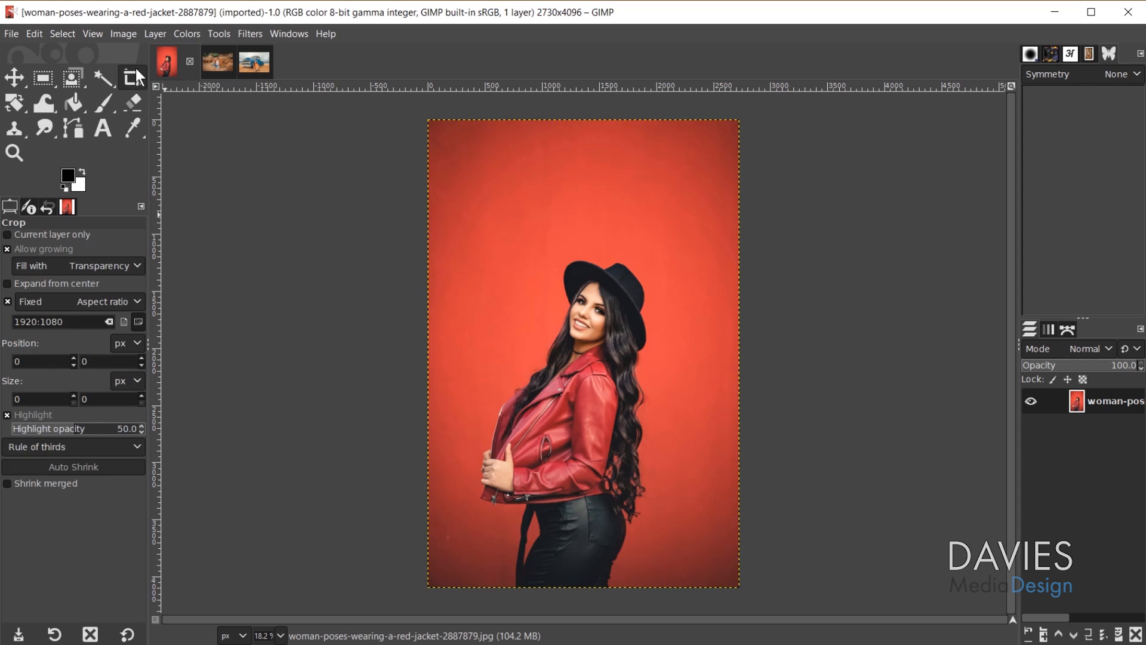
left_click(132, 102)
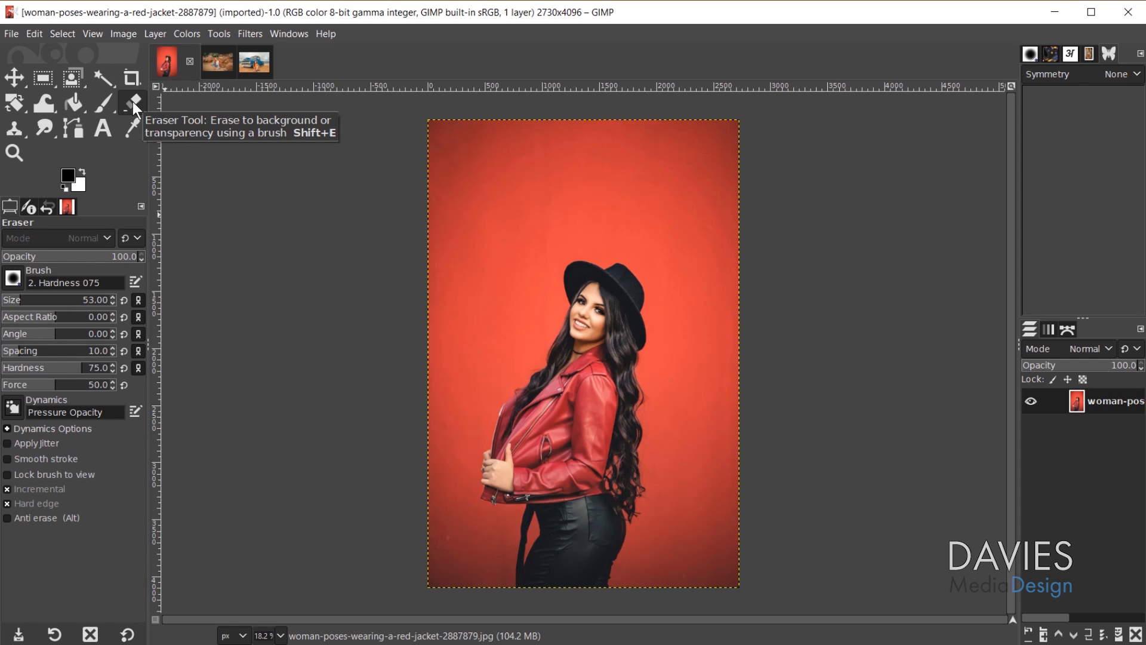
left_click(69, 129)
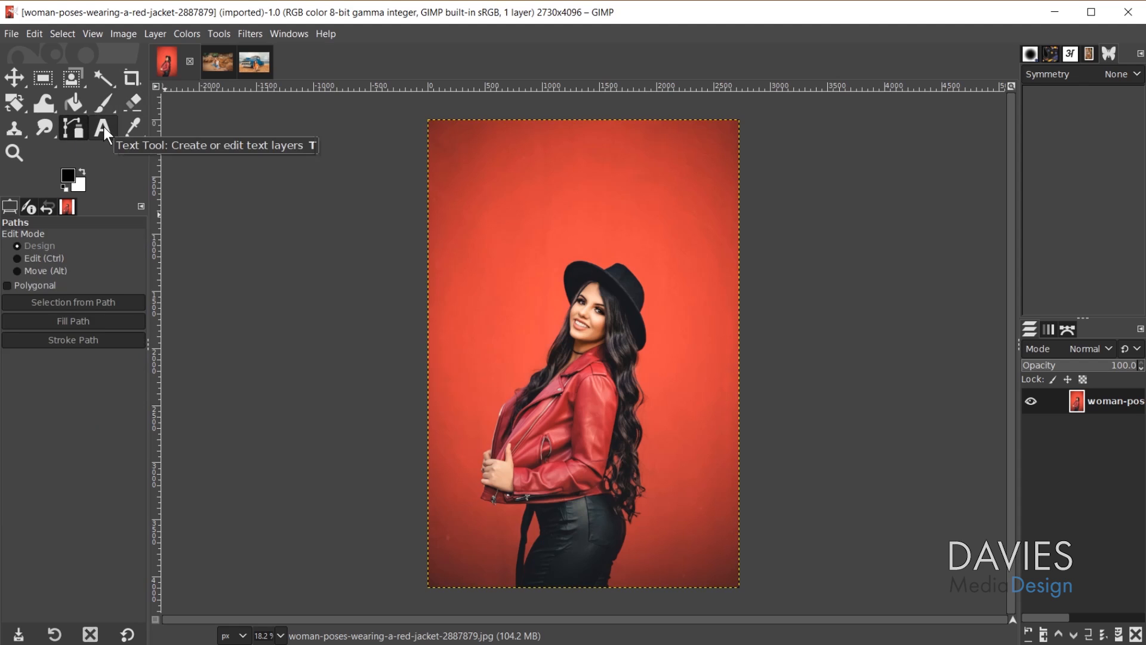
left_click(102, 126)
left_click(17, 155)
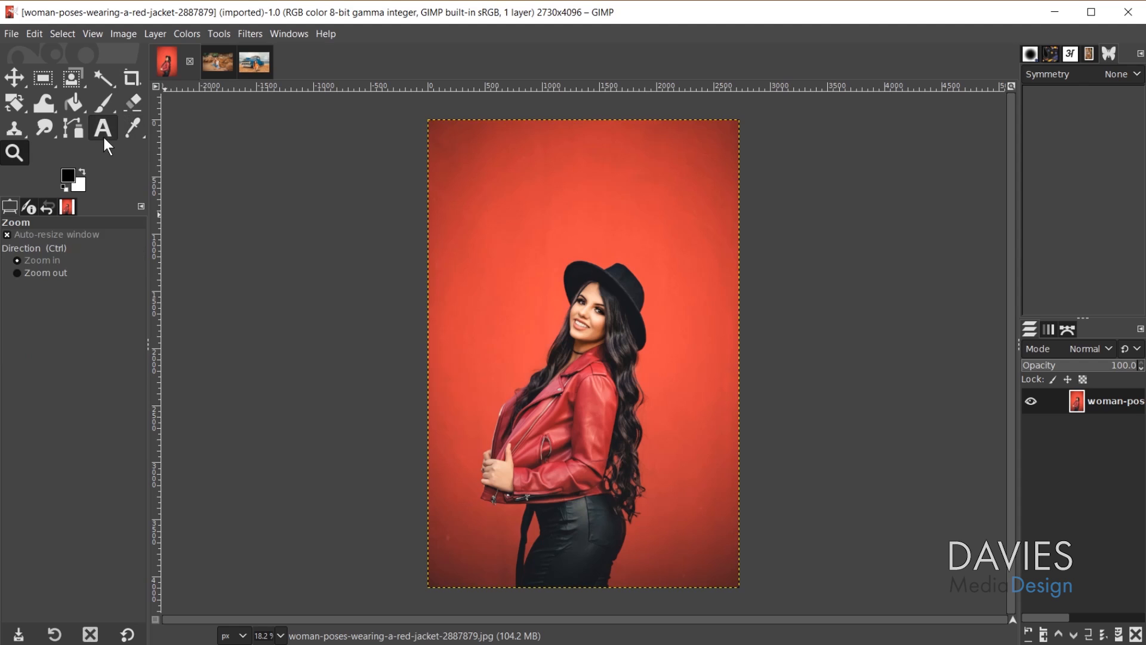
left_click(24, 106)
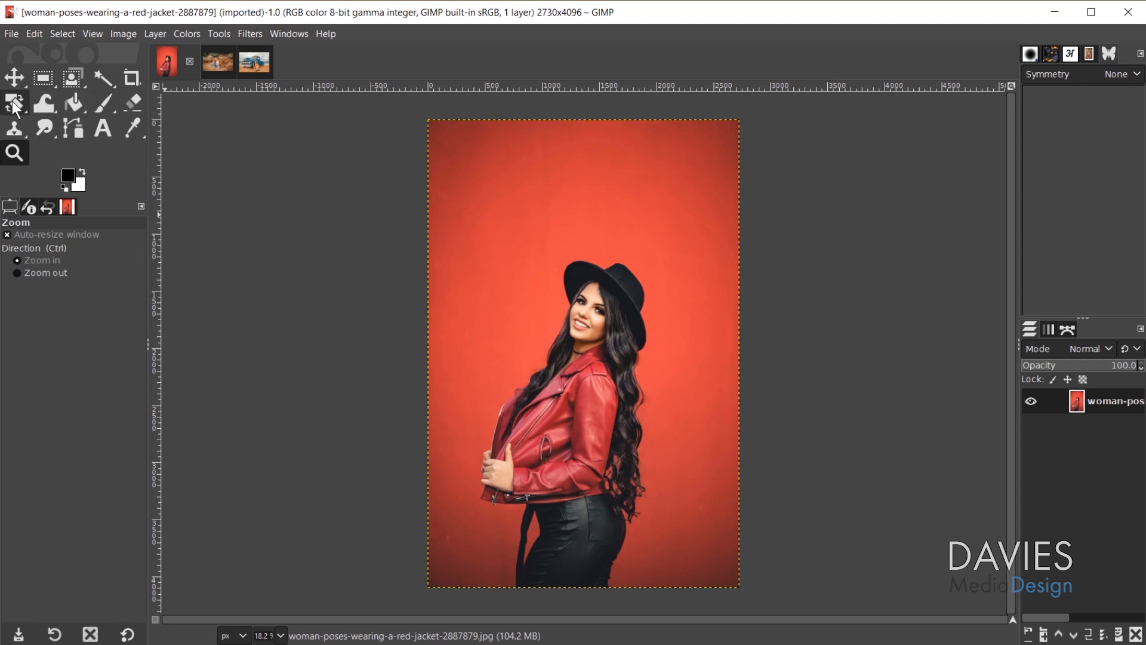
mouse_move(48, 104)
Step: Open the Toolbox settings in Preferences and place the dialog so that the toolbox stays in view
left_click(33, 33)
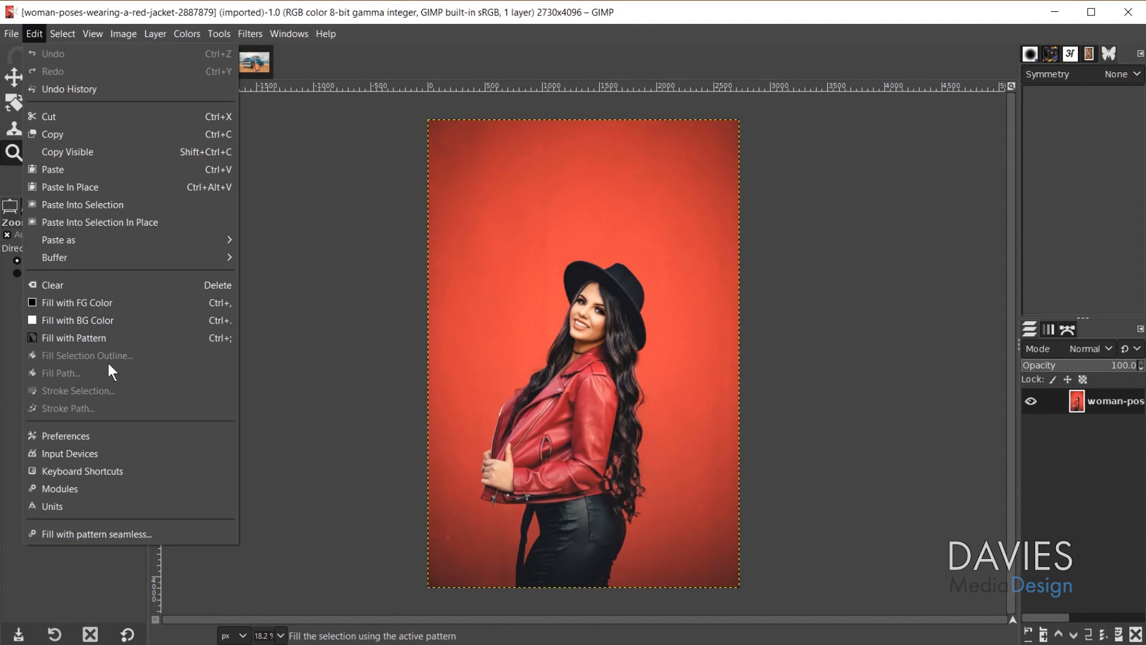
left_click(88, 430)
left_click_drag(253, 165, 361, 120)
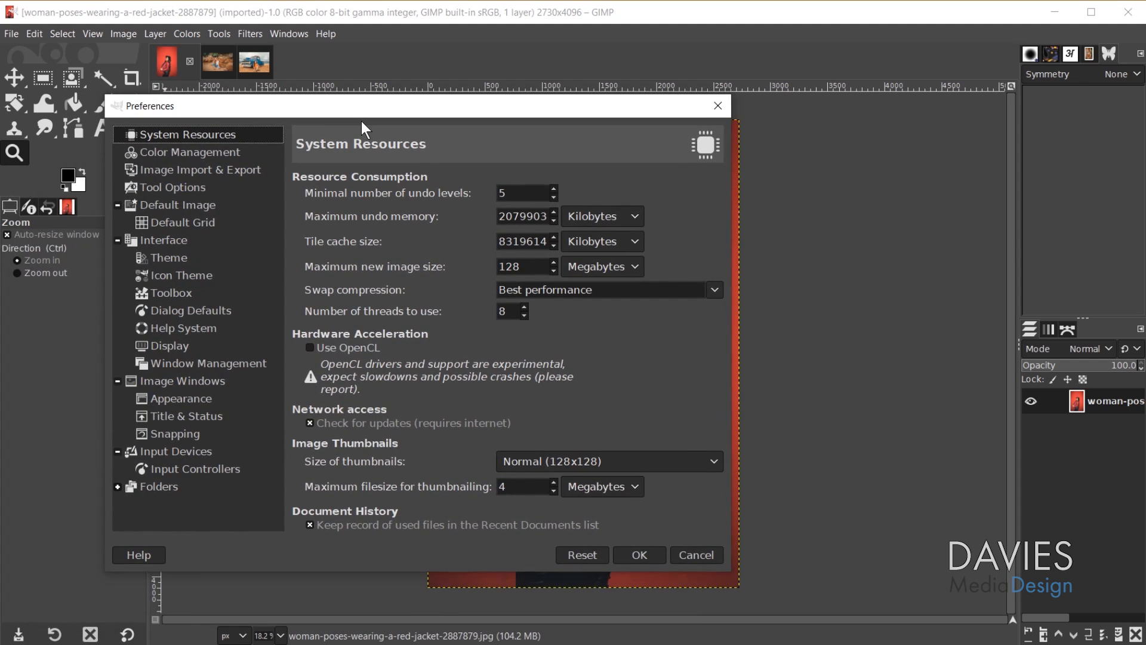
left_click(162, 292)
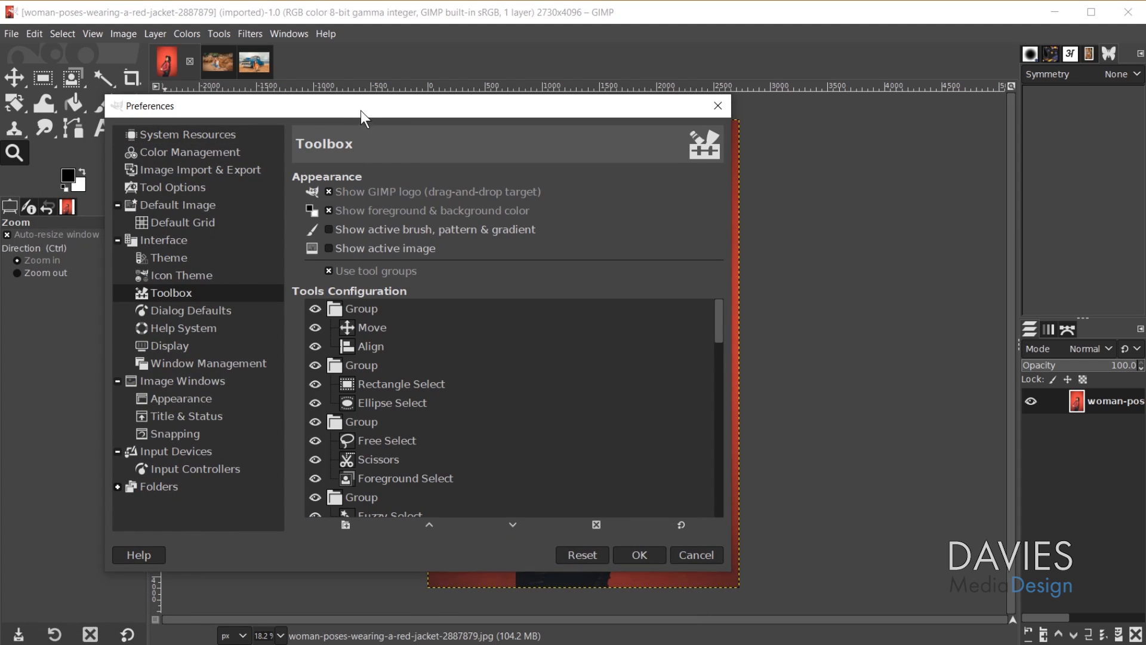
left_click_drag(360, 111, 541, 53)
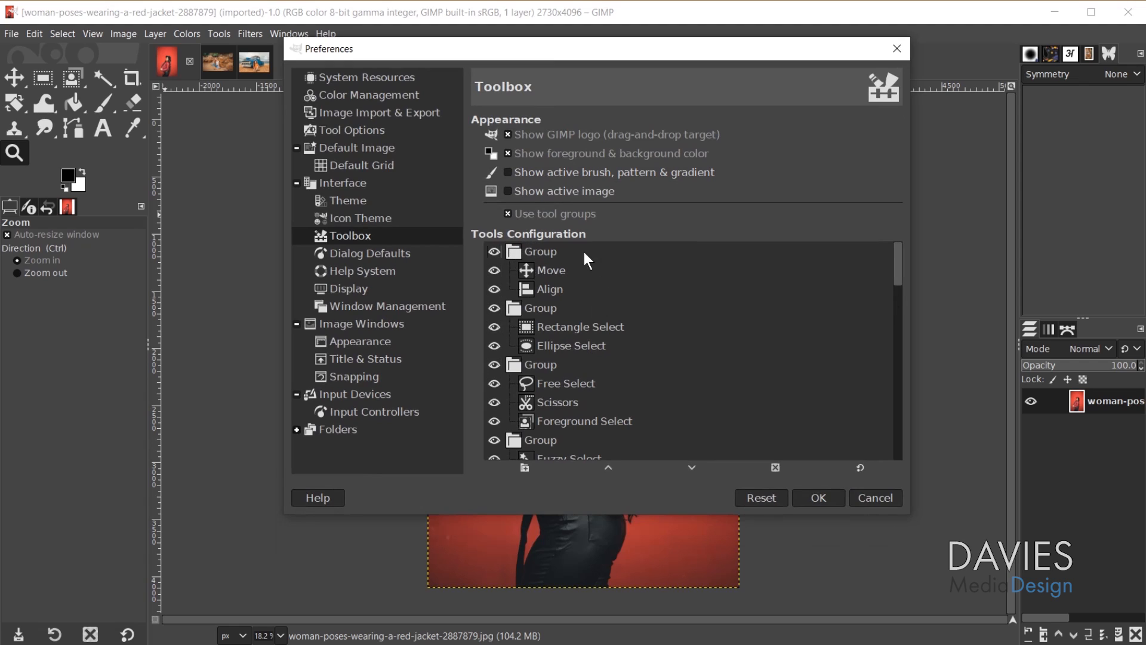
Step: Turn off tool groups to show every tool separately, and enable them again
left_click(508, 213)
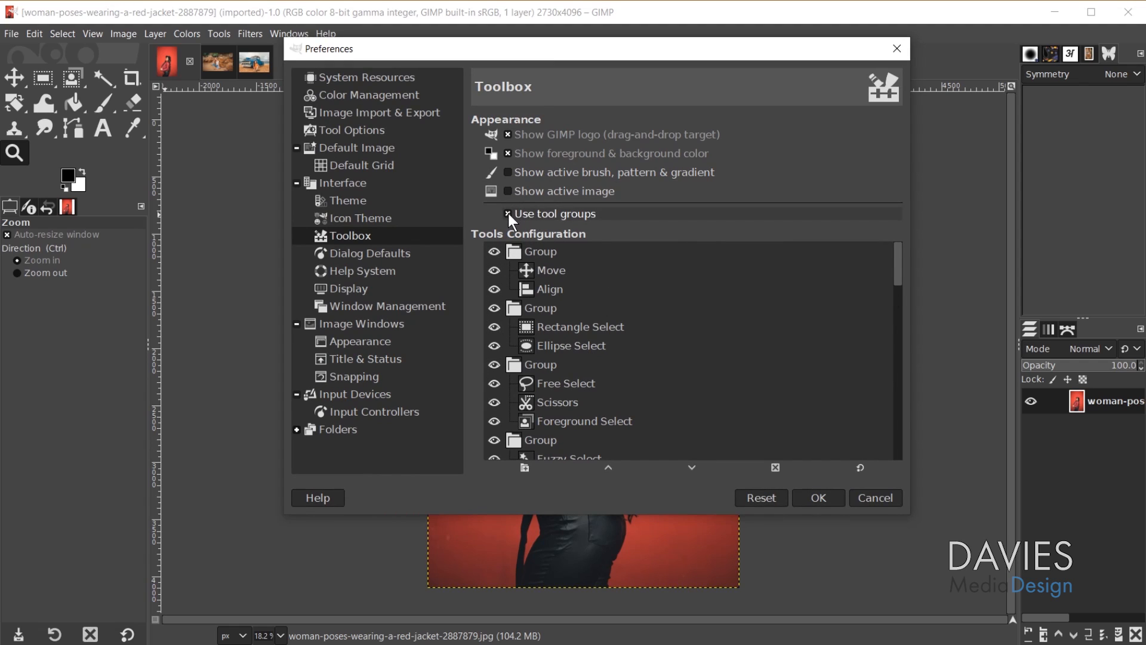
left_click(508, 214)
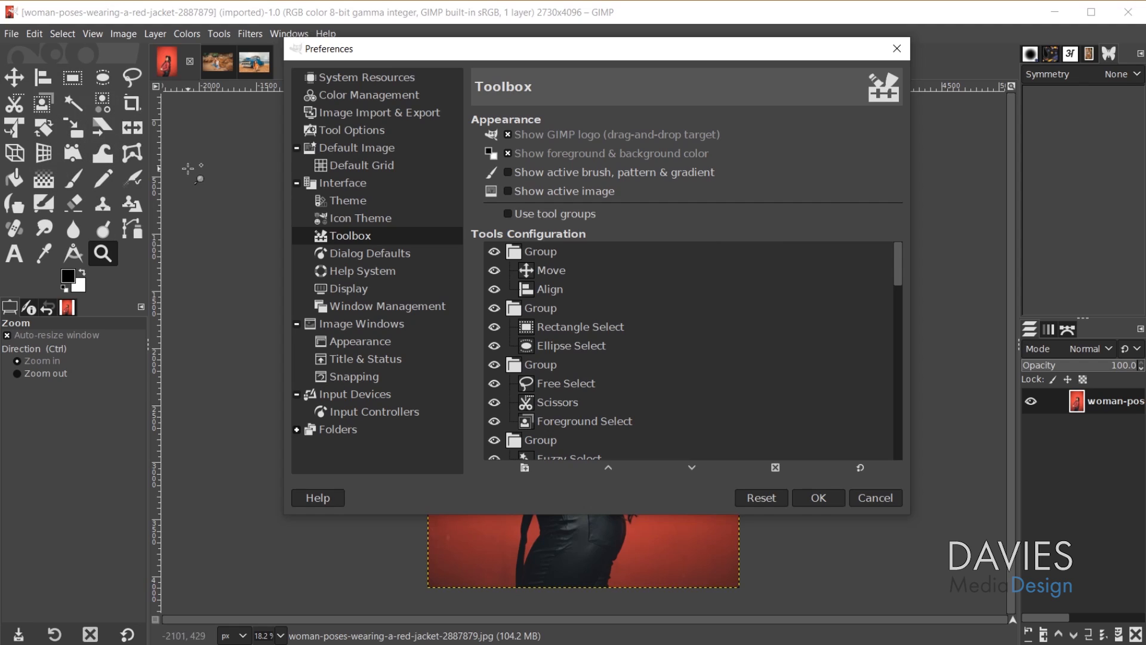
left_click(508, 214)
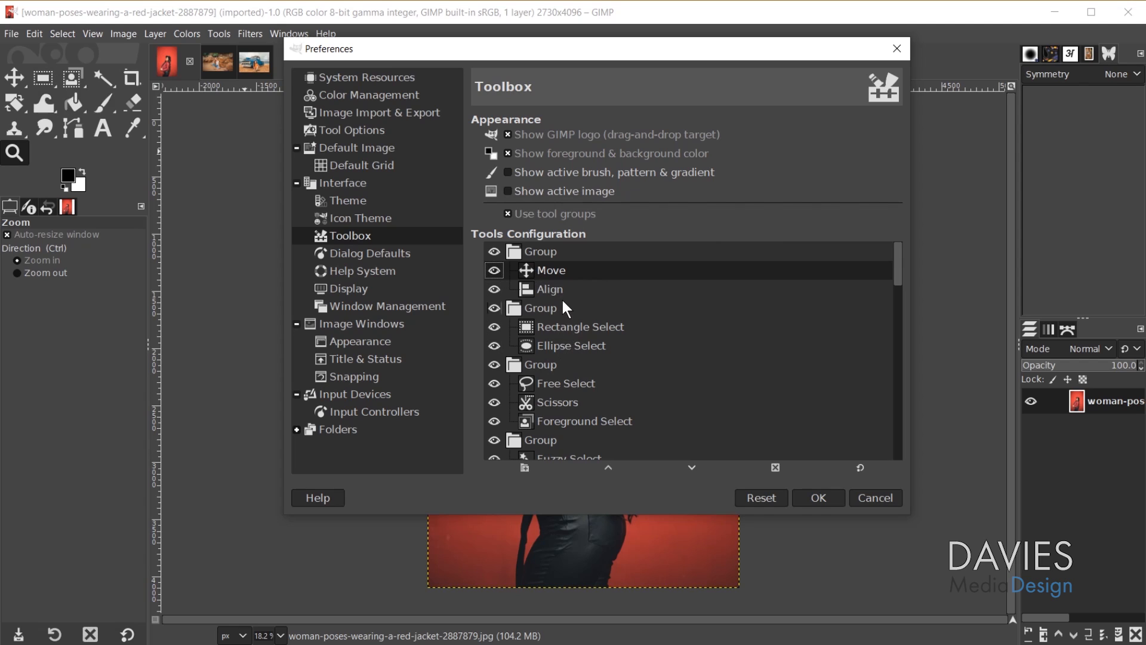
Step: Reorder Align above Move and put Warp Transform in the transform tools group, apply the preferences and check the regrouped tools
left_click_drag(553, 293, 568, 266)
scroll(632, 328, "down", 8)
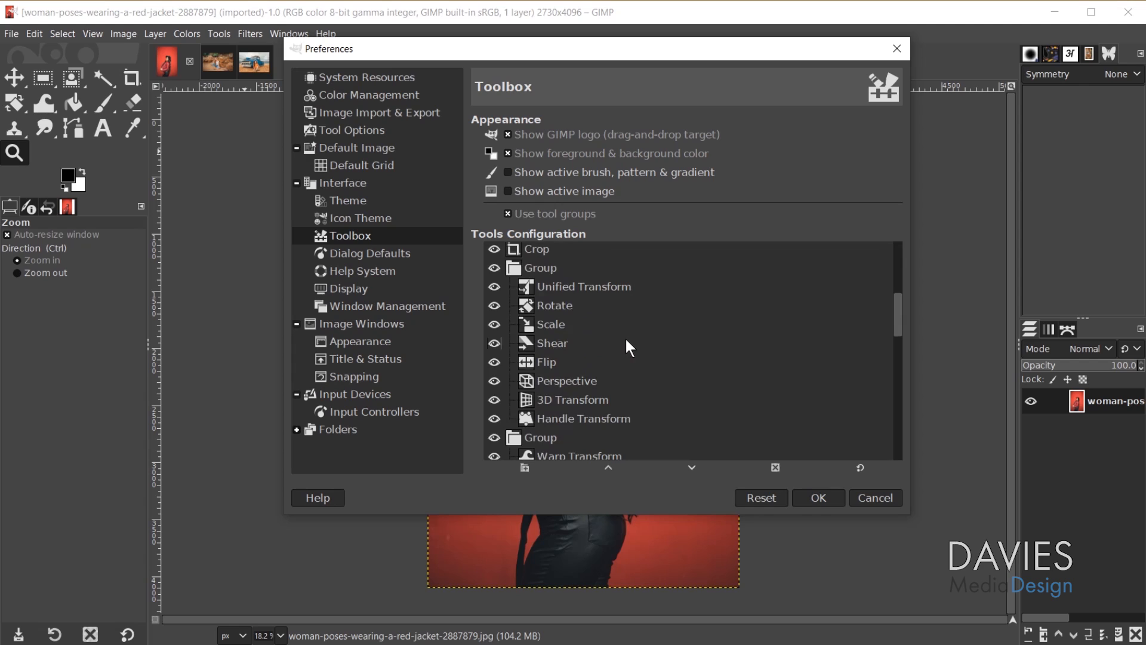
scroll(541, 407, "up", 1)
left_click_drag(565, 428, 566, 392)
scroll(609, 423, "down", 4)
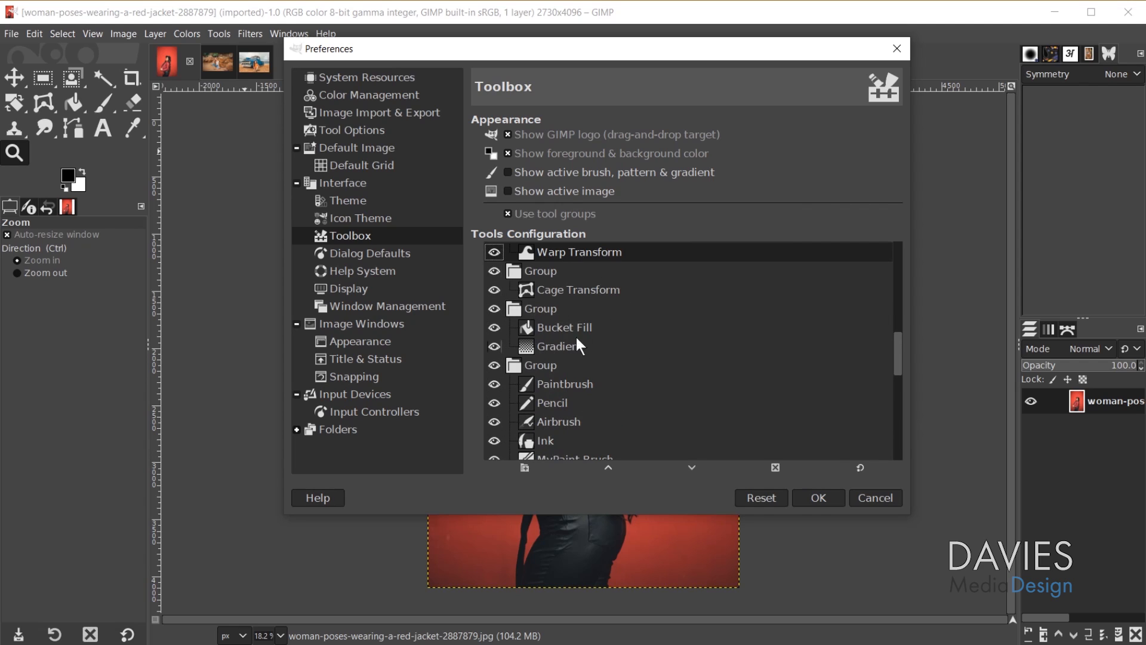
scroll(590, 346, "down", 1)
scroll(548, 389, "down", 2)
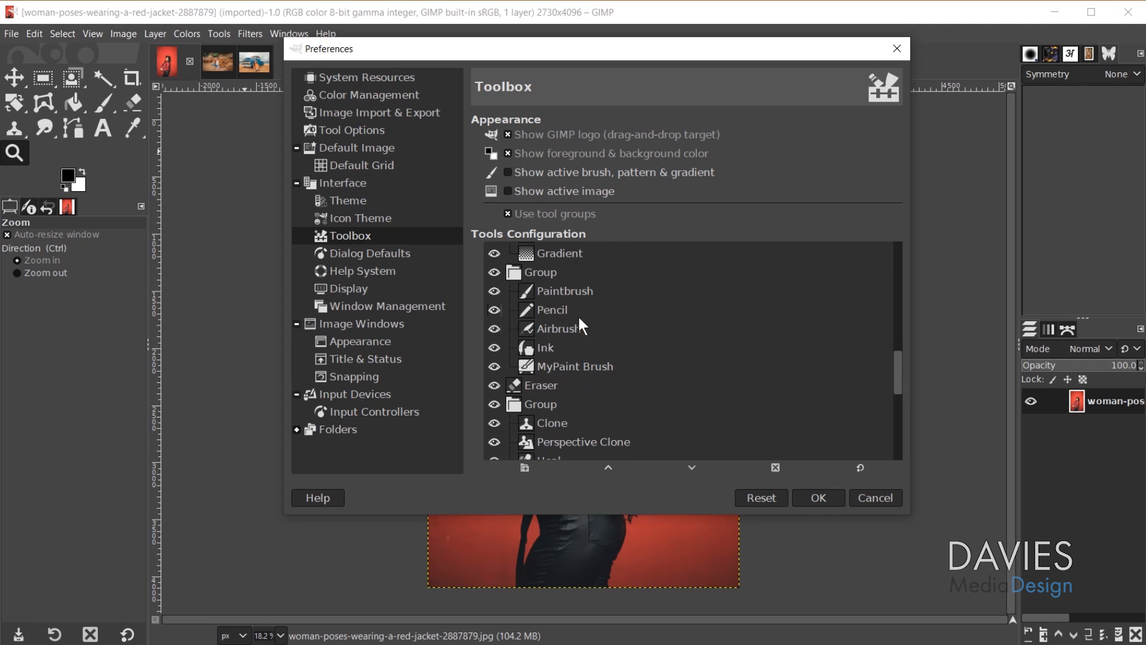
left_click(821, 498)
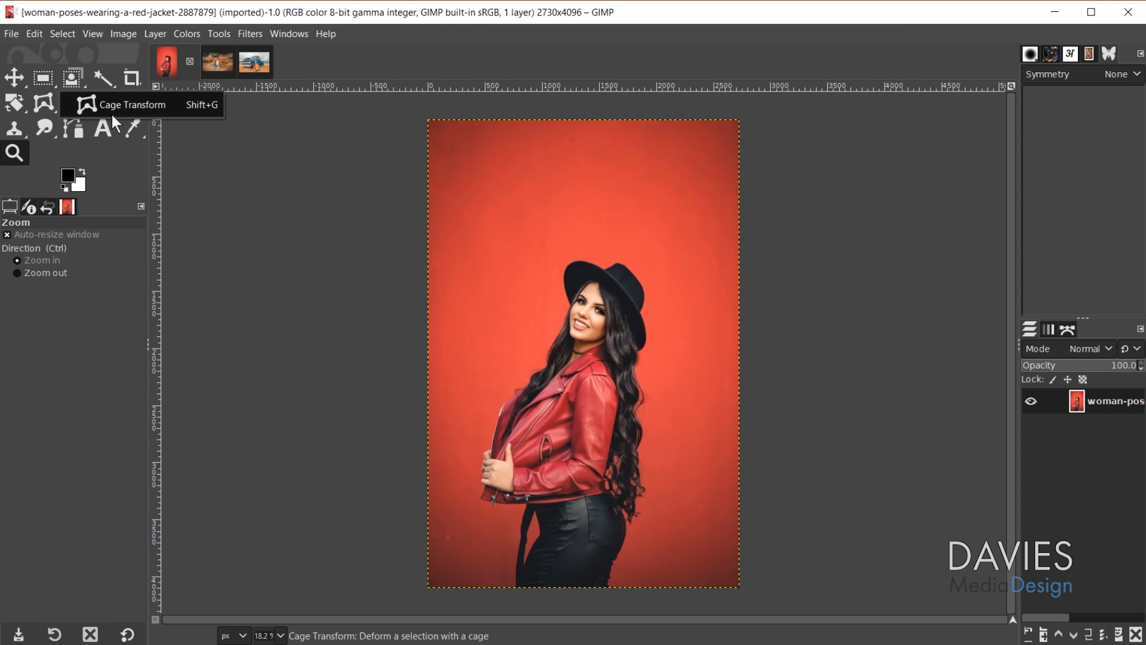
left_click(17, 102)
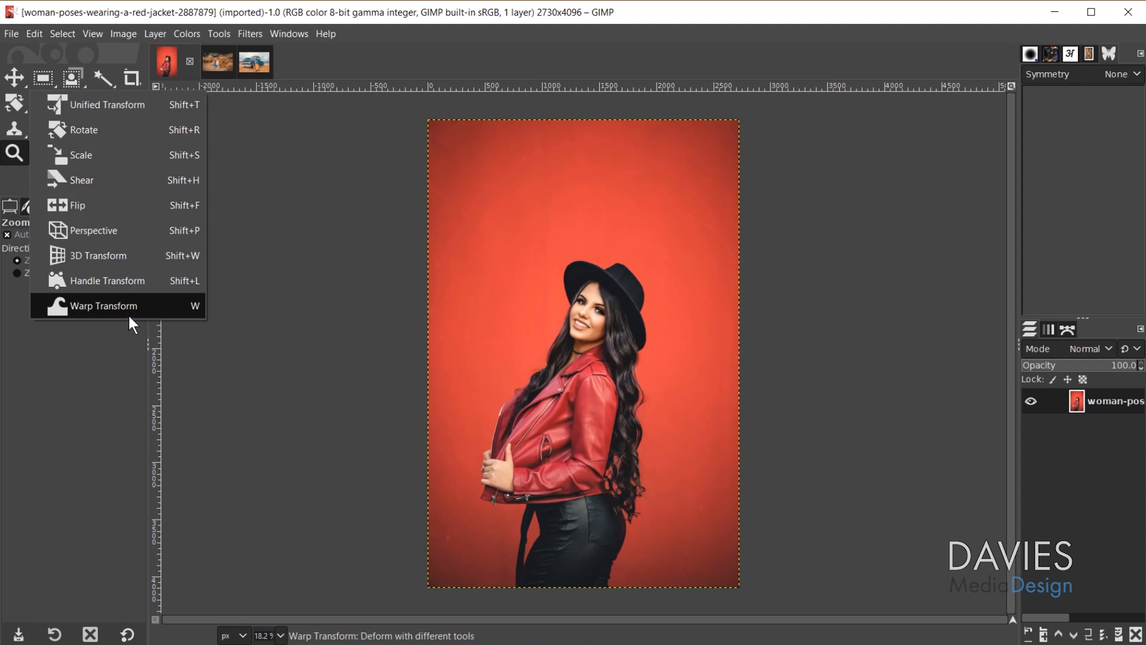
left_click(16, 102)
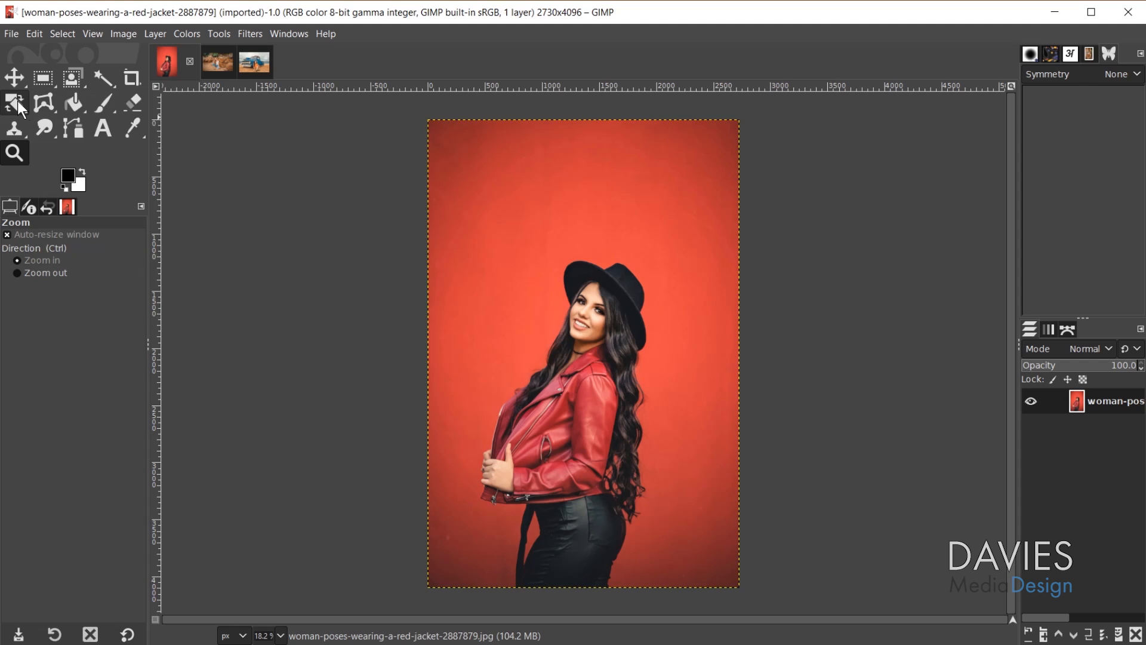
Step: Reset the tools configuration in the Toolbox preferences to its default order and groups
left_click(34, 34)
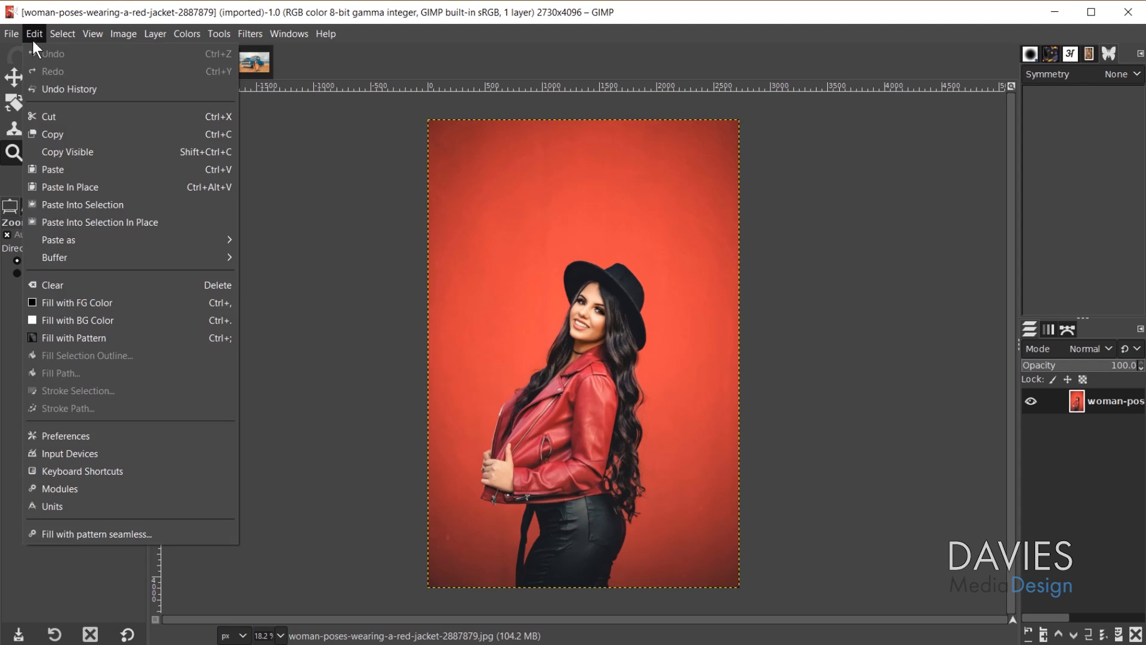
left_click(61, 435)
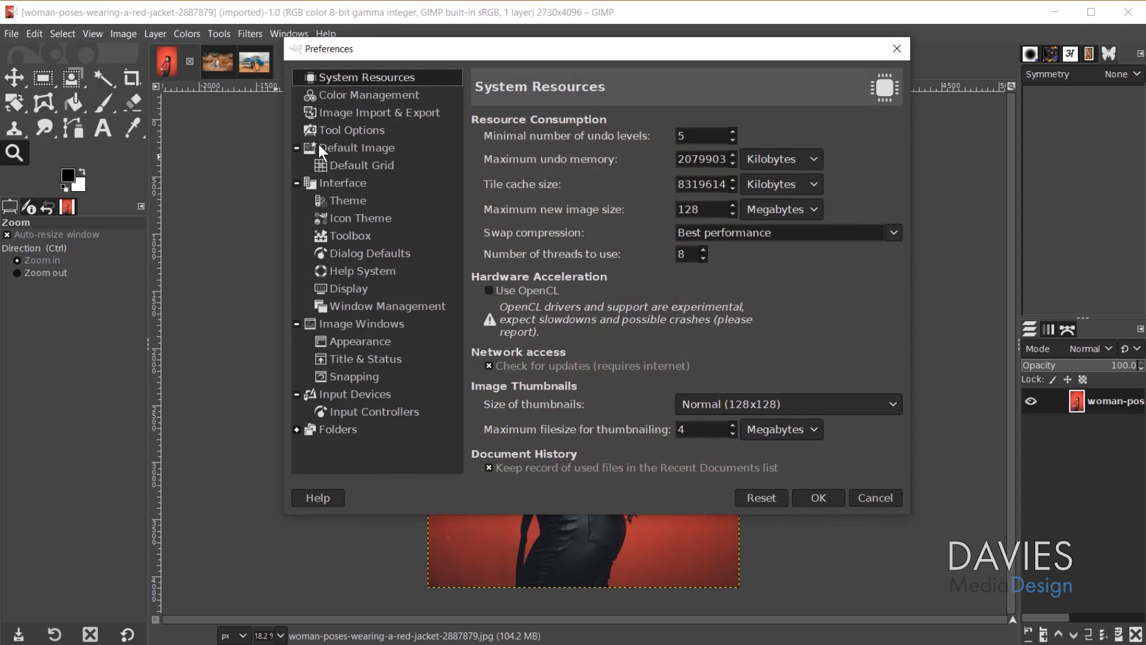
left_click(349, 236)
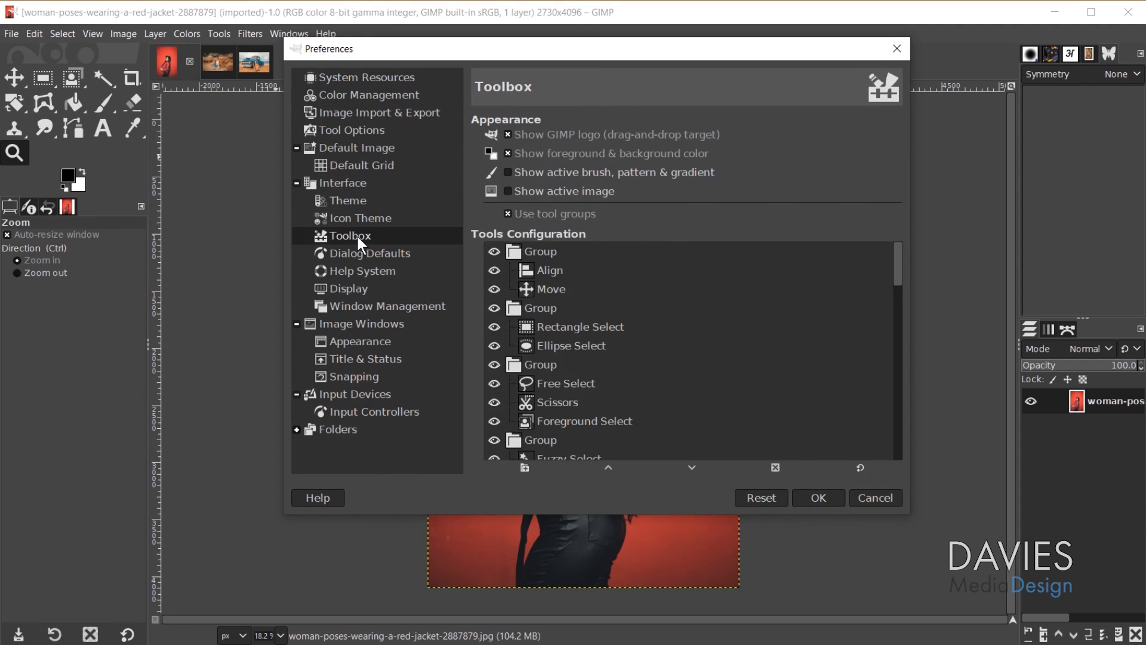
left_click(858, 466)
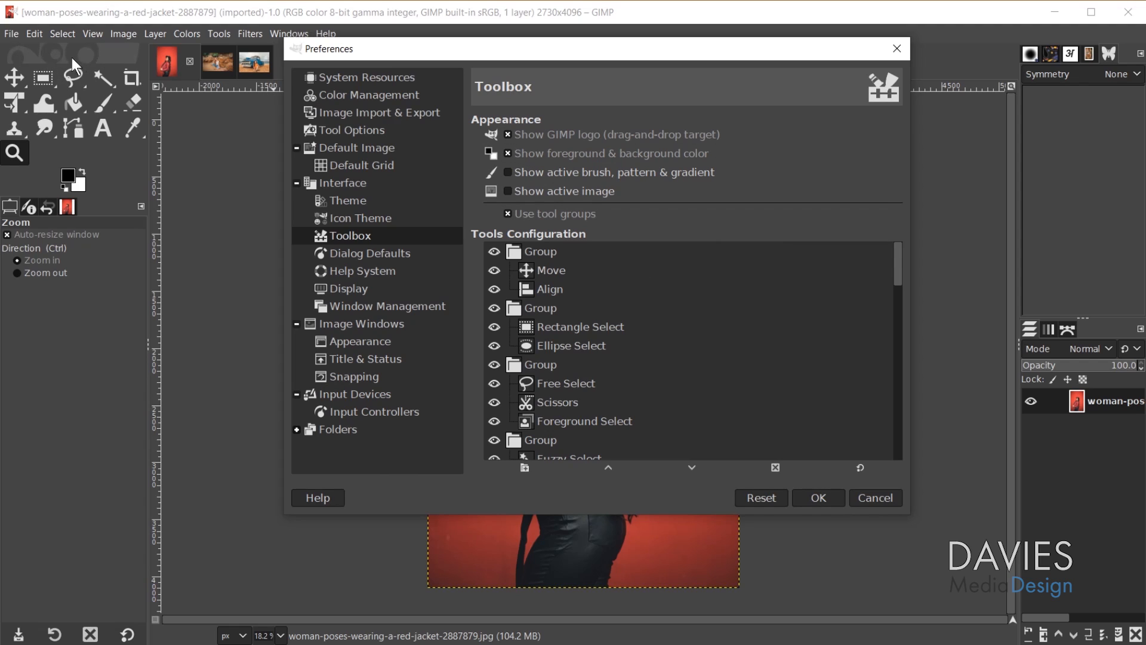
Step: Hide the GIMP logo above the toolbox and show it again
left_click(508, 134)
left_click(508, 134)
left_click(507, 135)
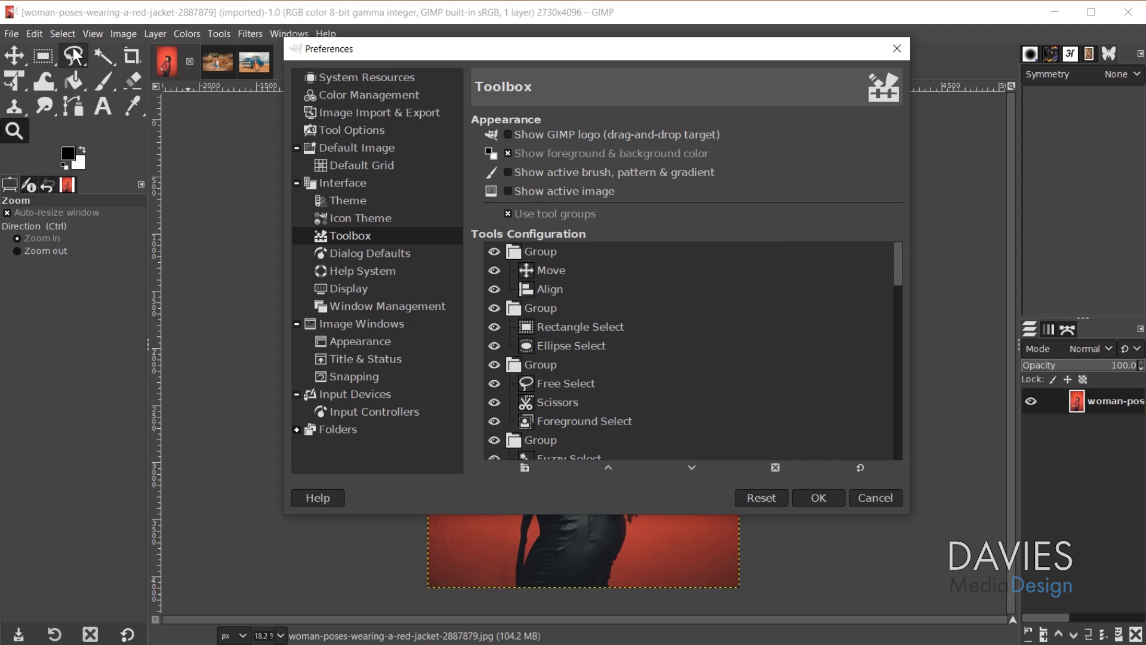
left_click(507, 132)
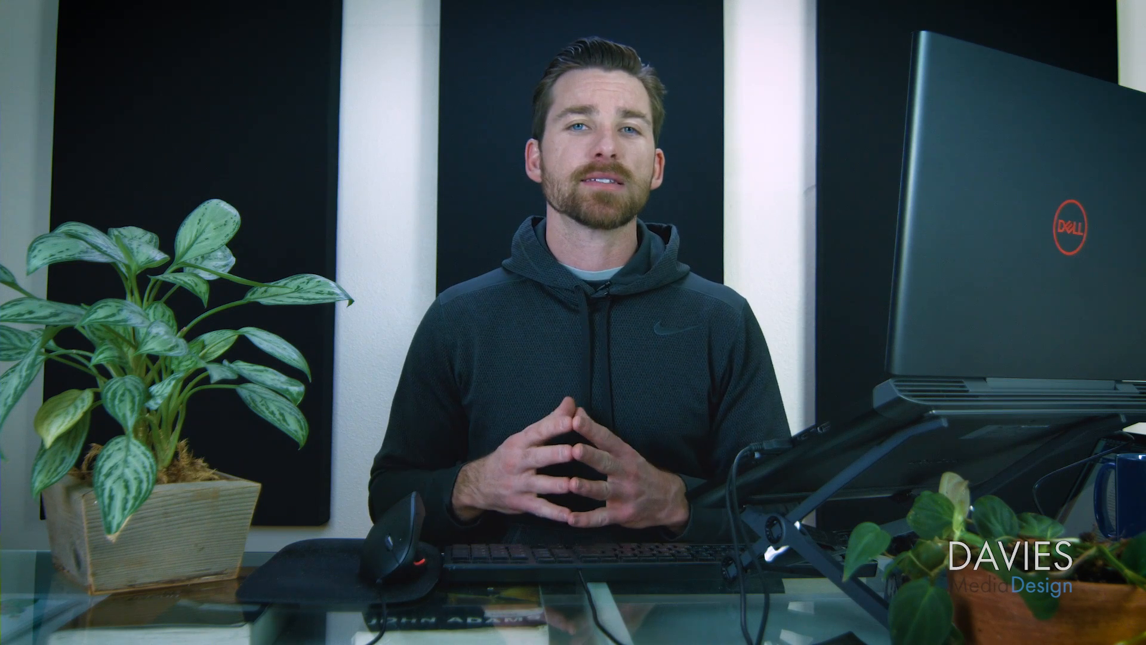
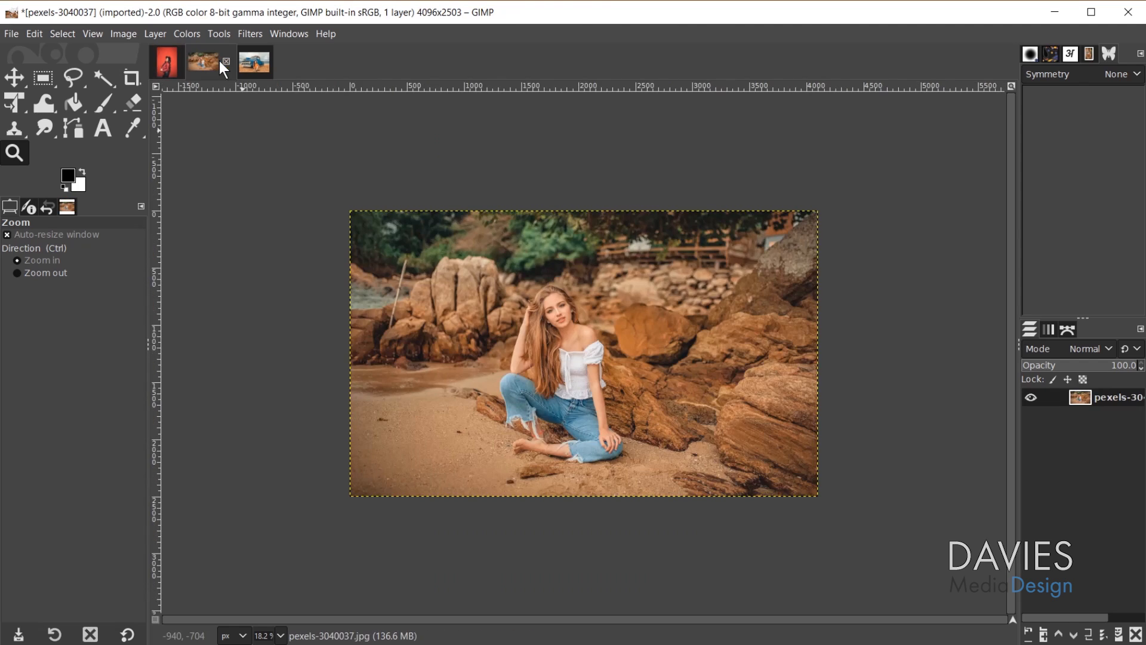
Step: Scale the pexels-3040037 image to a width of 1000 px with proportional height
left_click(120, 33)
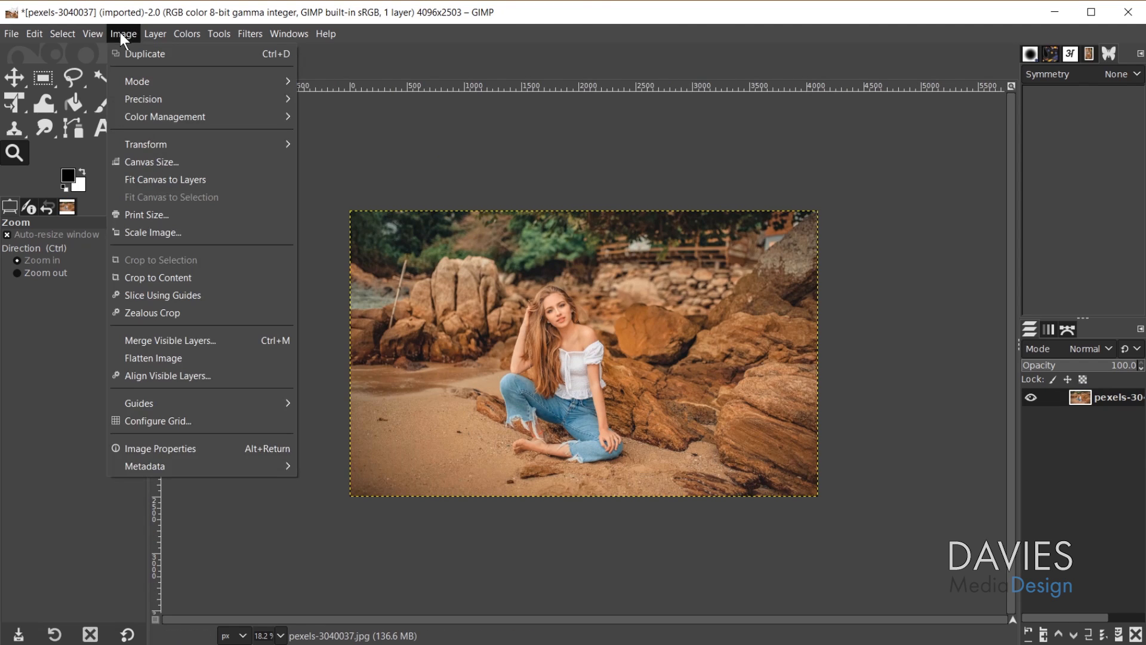
left_click(157, 229)
type("1000")
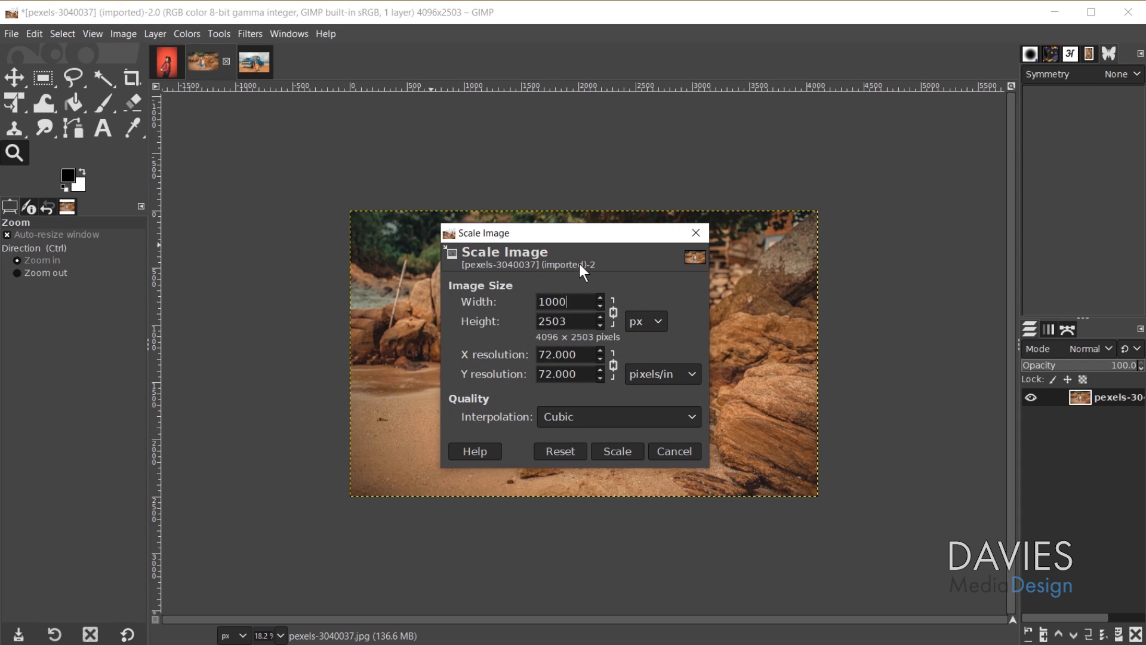
key("Tab")
left_click(618, 452)
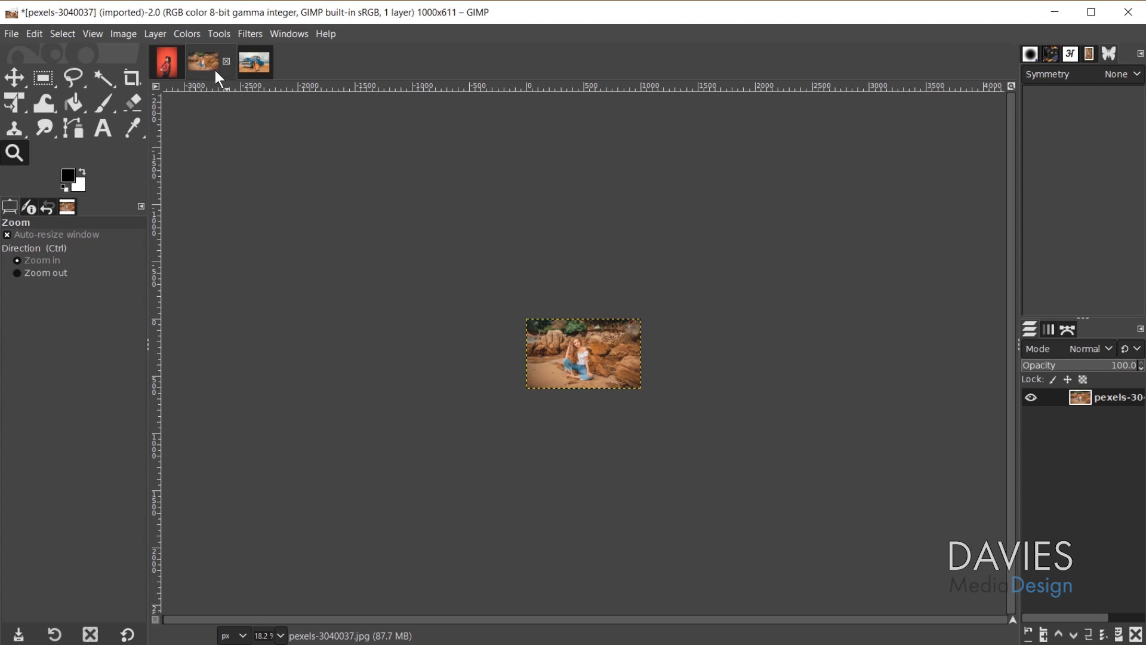
Step: Open the Gaussian Blur filter on the woman-poses-wearing-a-red-jacket image and move its dialog clear of the subject
left_click(168, 67)
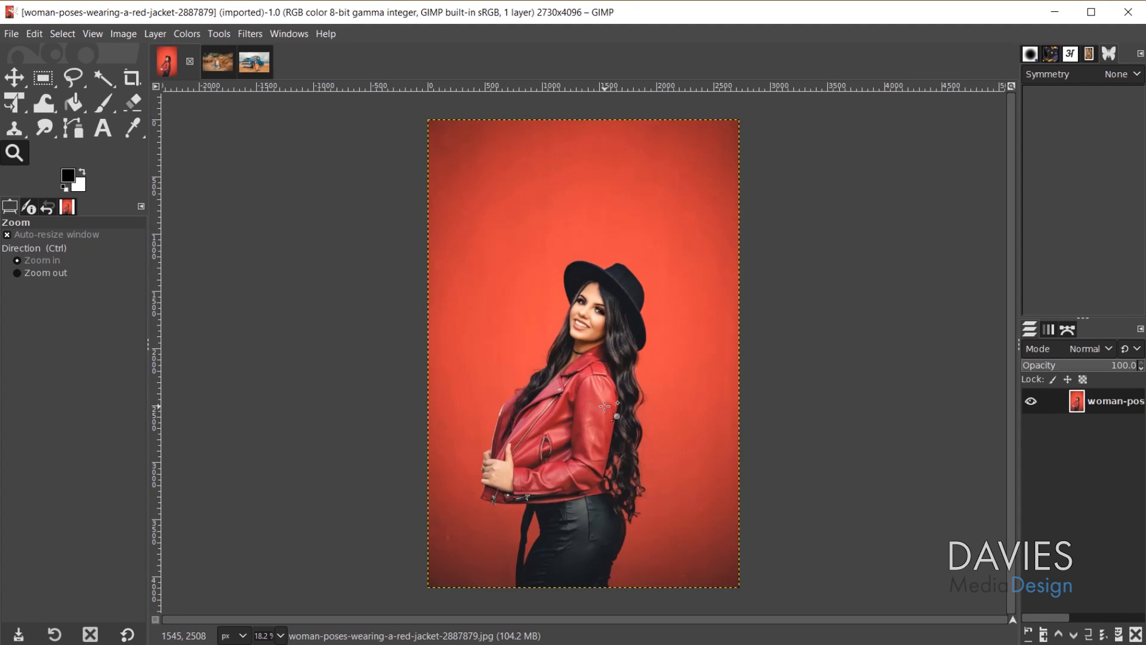
left_click(250, 34)
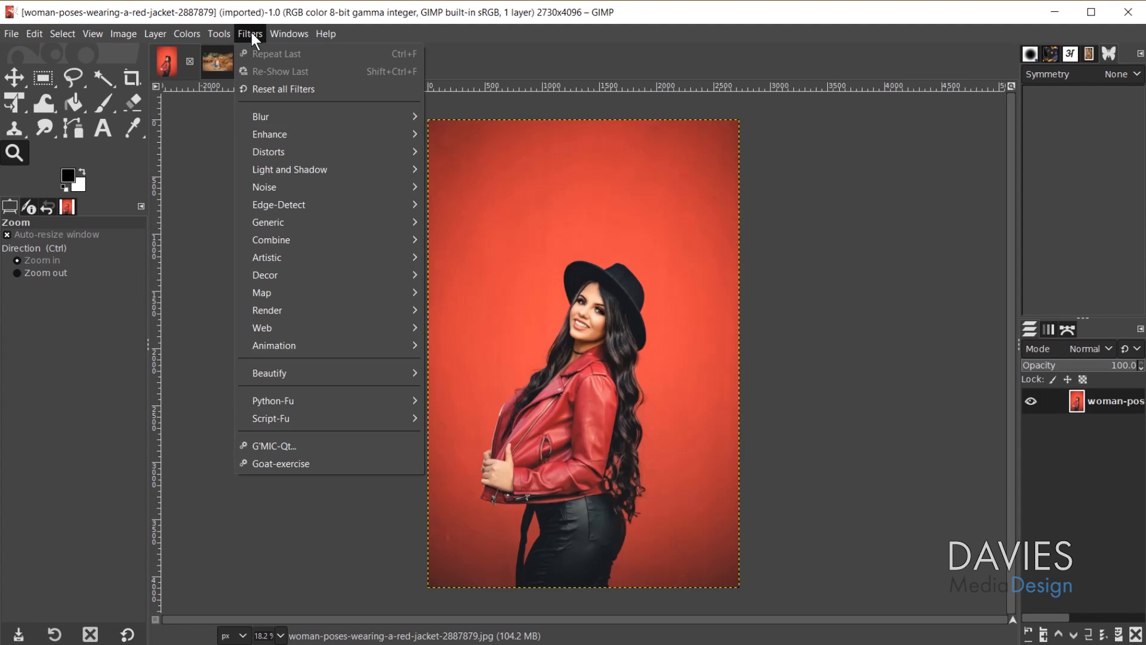
mouse_move(266, 117)
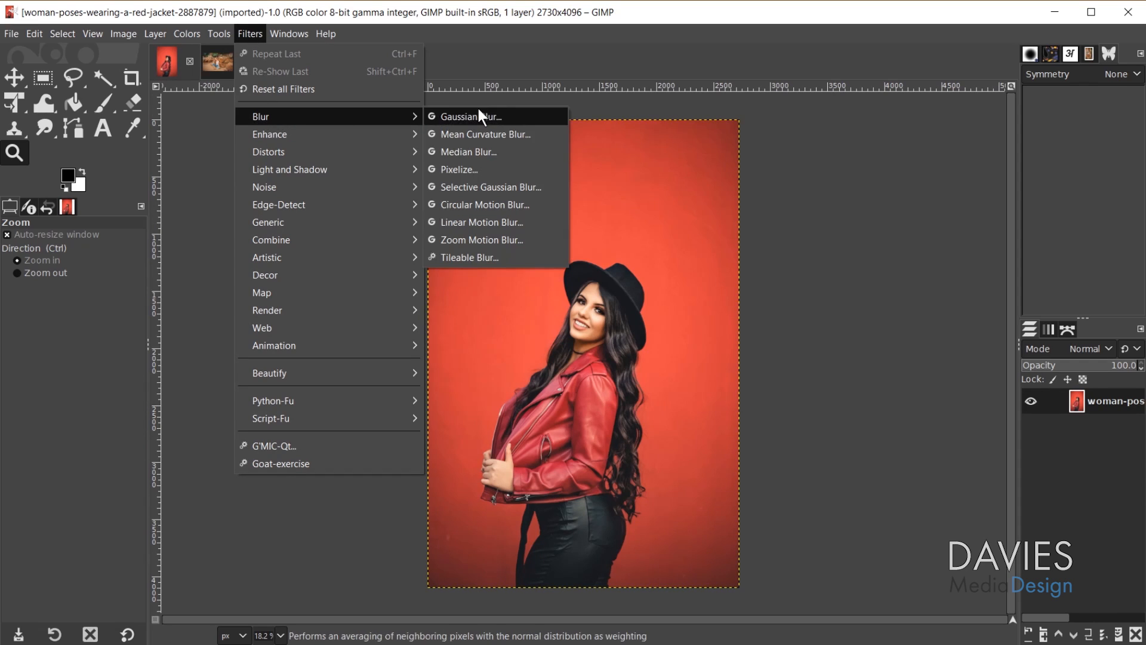
left_click(482, 115)
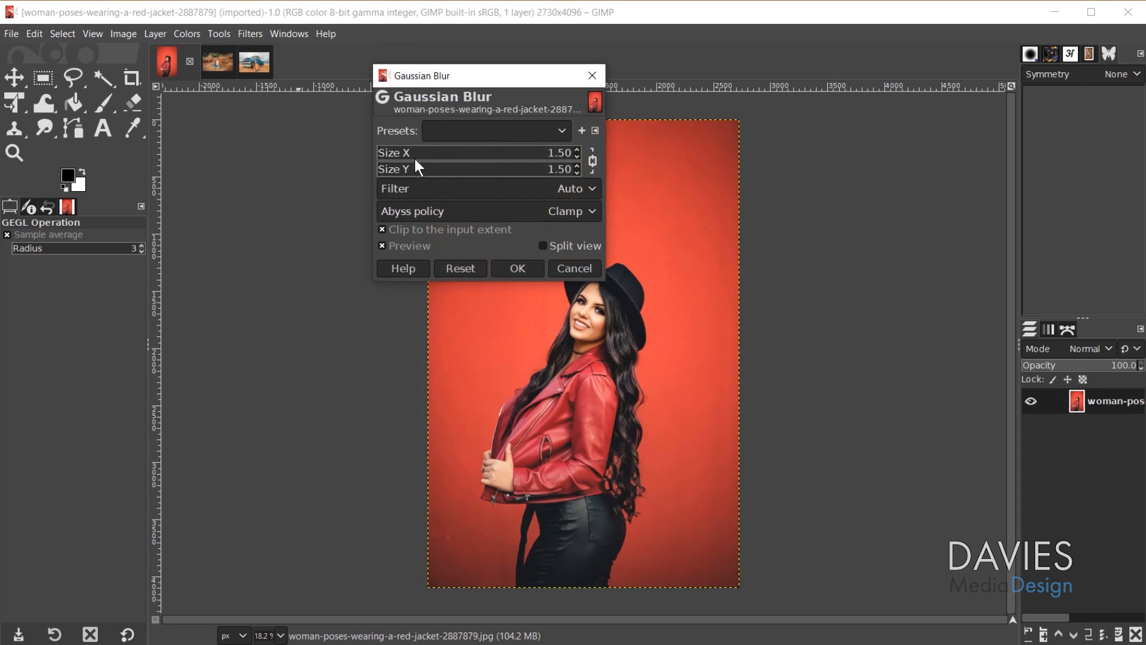
left_click_drag(466, 78, 787, 131)
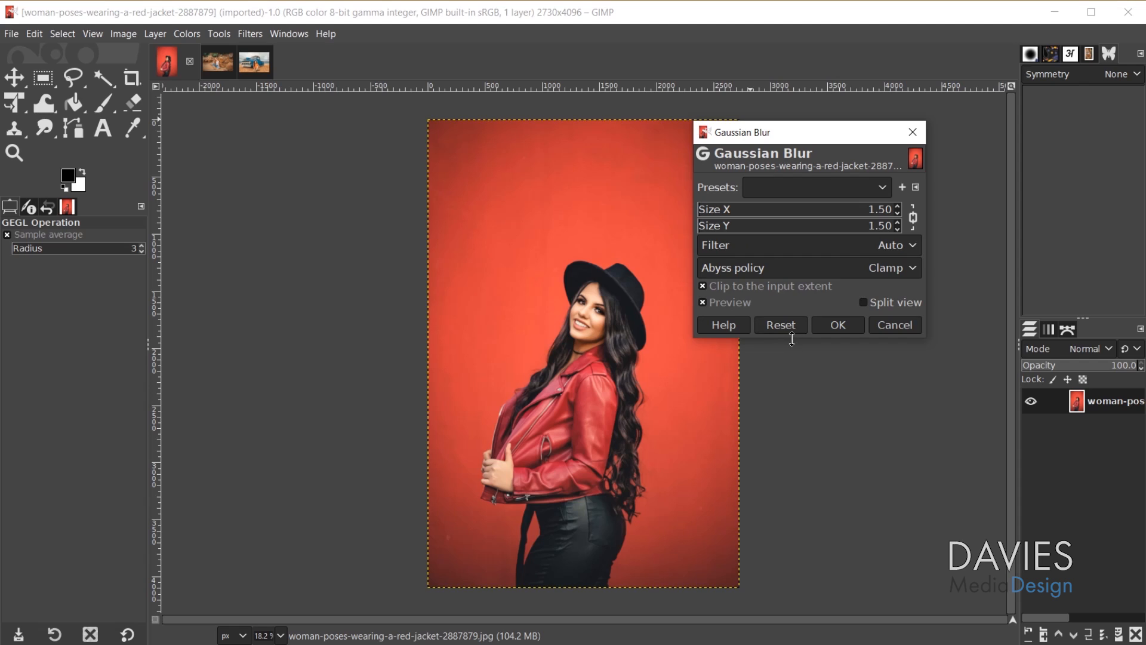
mouse_move(792, 339)
left_mouse_down()
mouse_move(800, 457)
mouse_move(803, 340)
left_mouse_up()
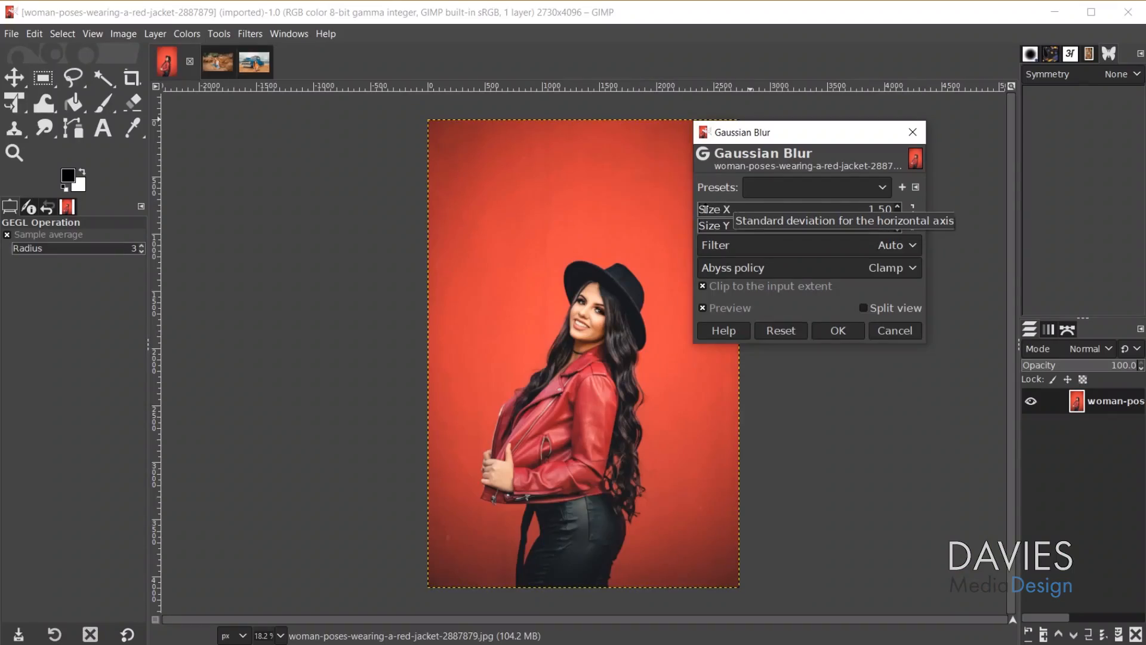
Step: Raise the linked Size X and Size Y blur values to 57.47 and vary them up and down, ending at 46.70
left_click_drag(702, 209, 810, 209)
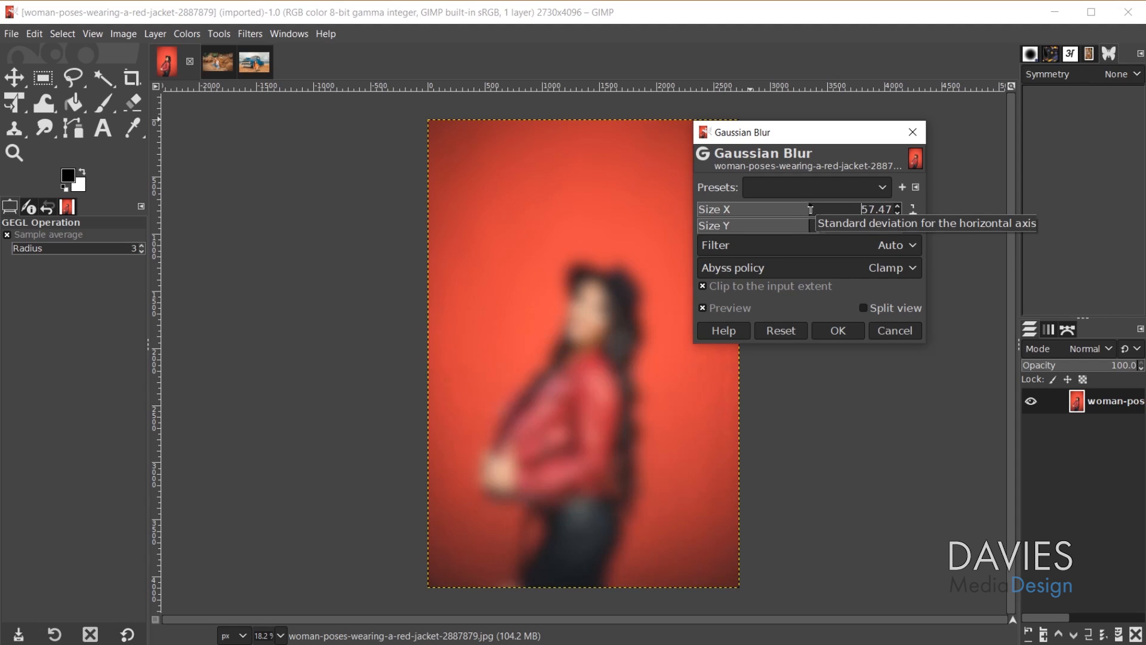
mouse_move(811, 209)
left_mouse_down()
mouse_move(782, 203)
mouse_move(839, 208)
mouse_move(777, 210)
mouse_move(879, 209)
mouse_move(748, 213)
mouse_move(830, 219)
mouse_move(803, 218)
left_mouse_up()
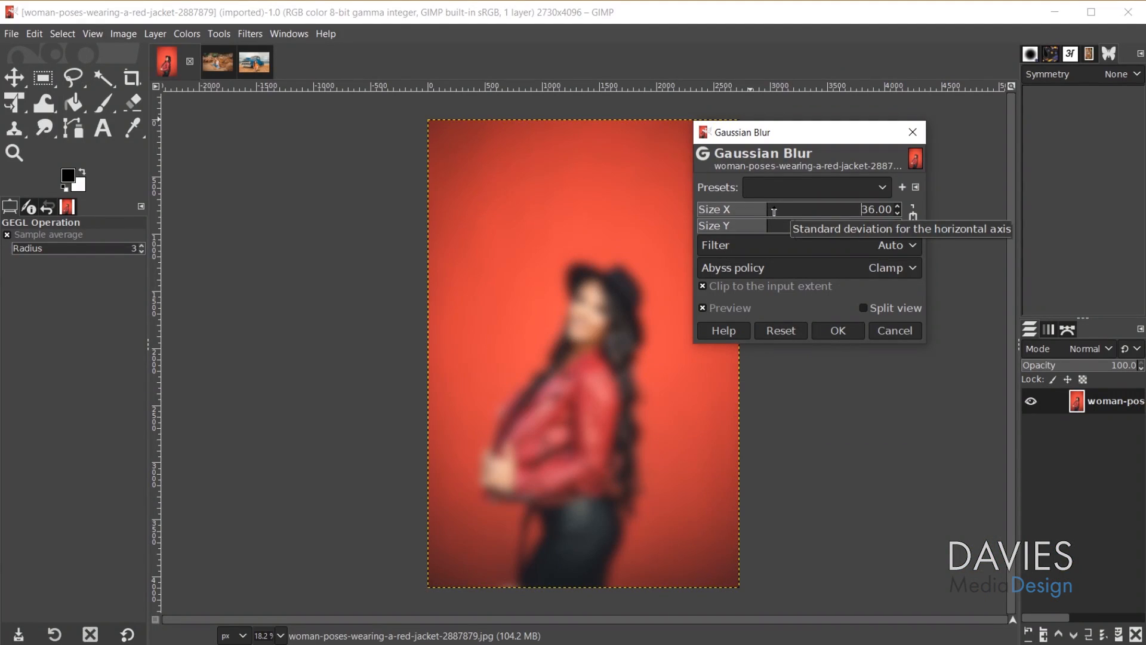
scroll(773, 211, "down", 10)
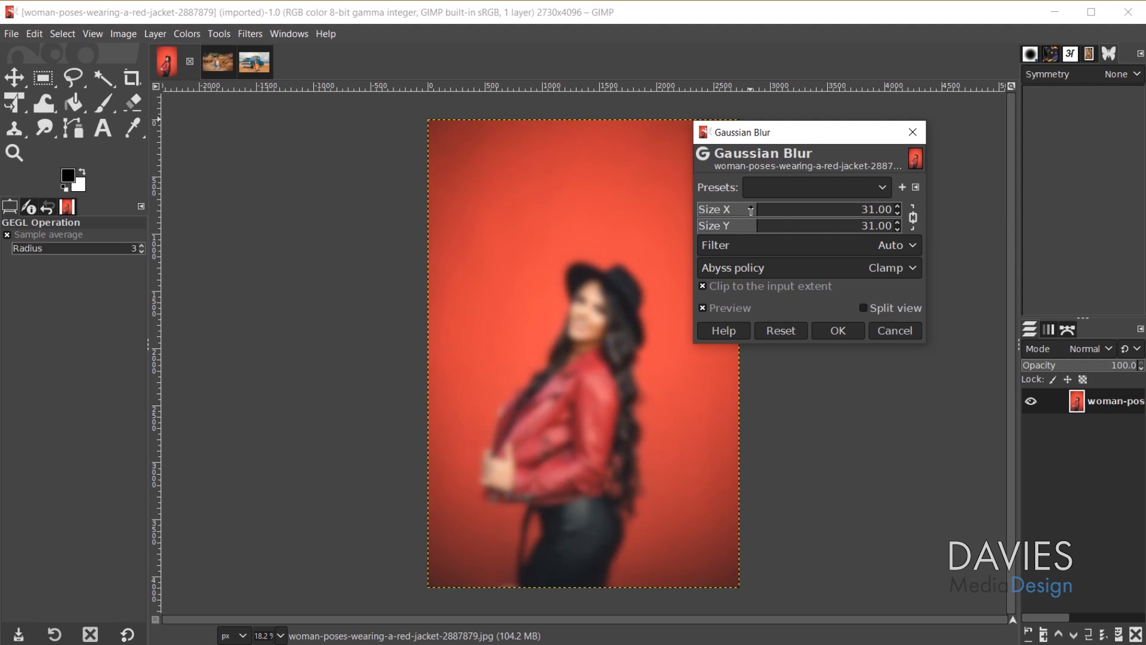
scroll(751, 210, "up", 13)
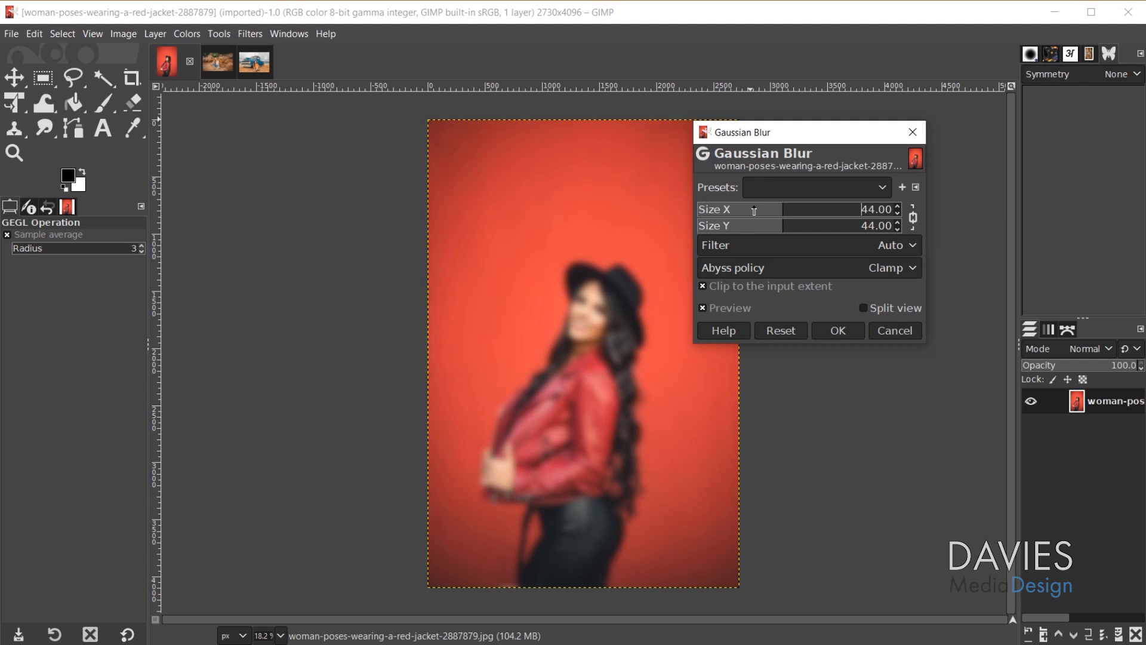
scroll(754, 211, "up", 2)
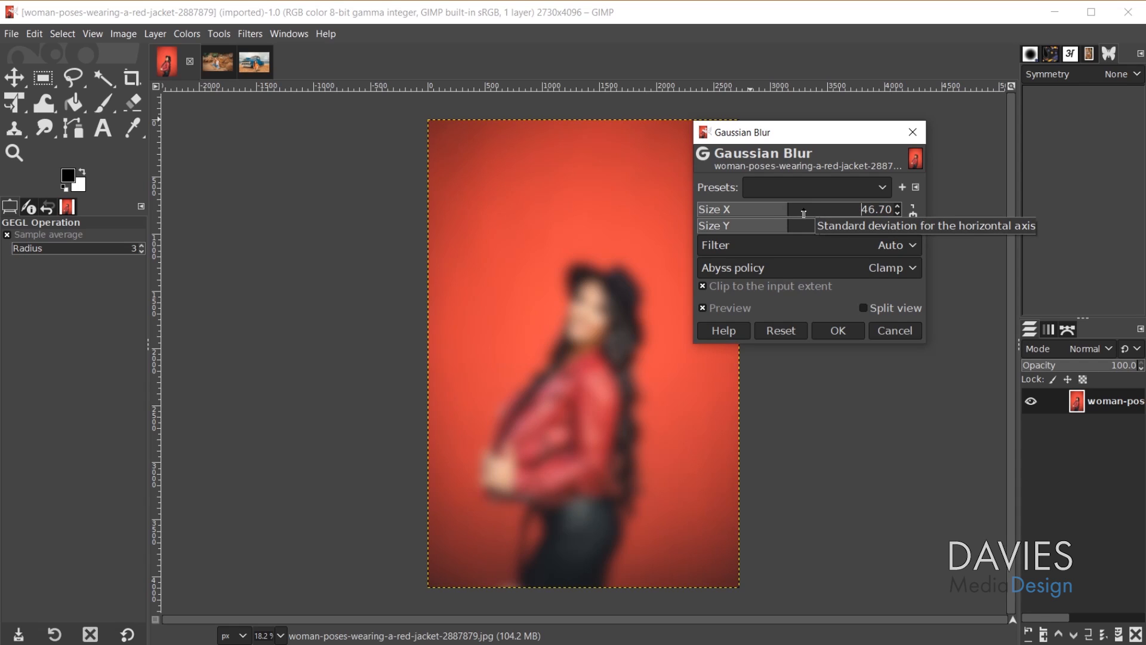
Step: Adjust the linked blur size in increments of 1 and 10, and fine-tune it to 31.89
scroll(804, 215, "up", 7)
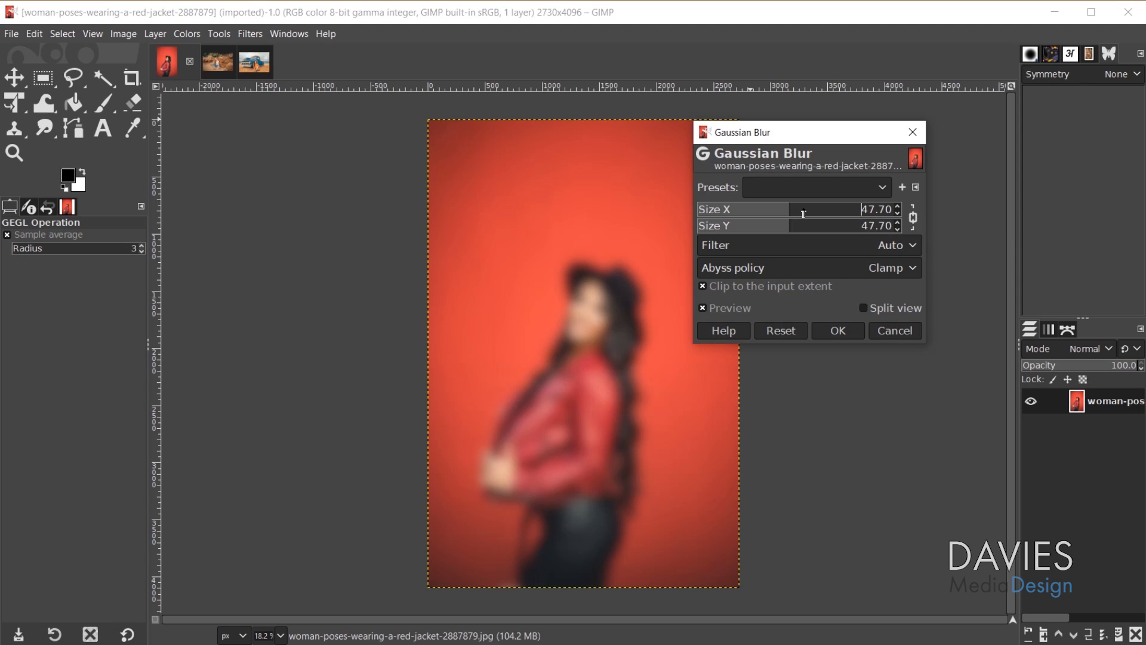
scroll(803, 215, "down", 1)
scroll(803, 214, "down", 2)
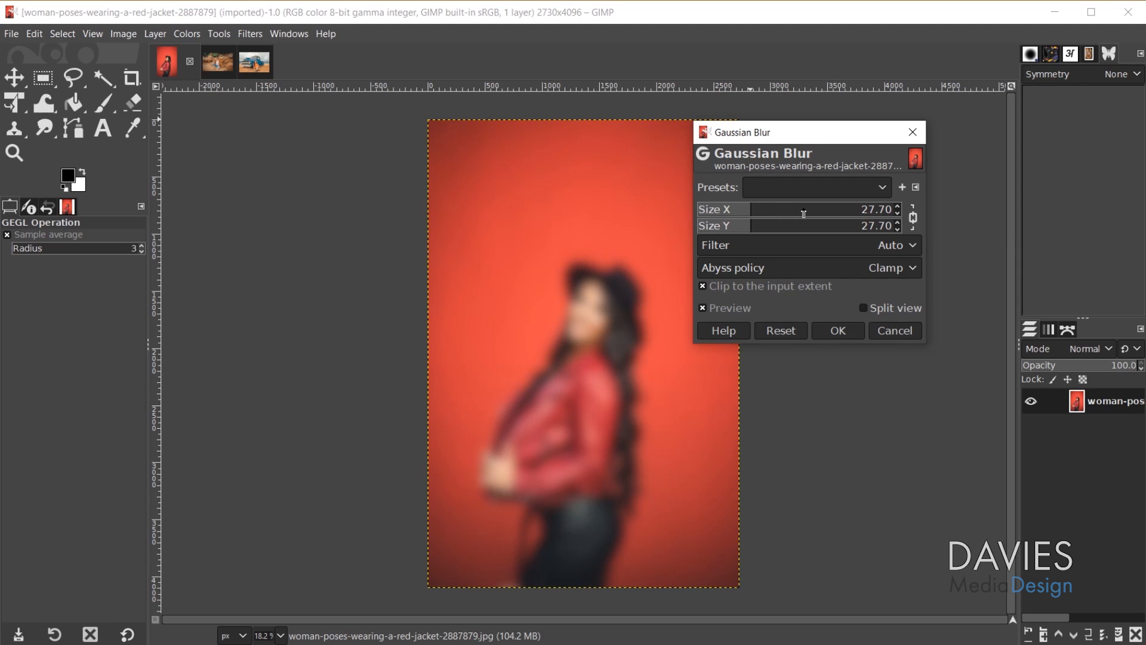
scroll(803, 215, "up", 3)
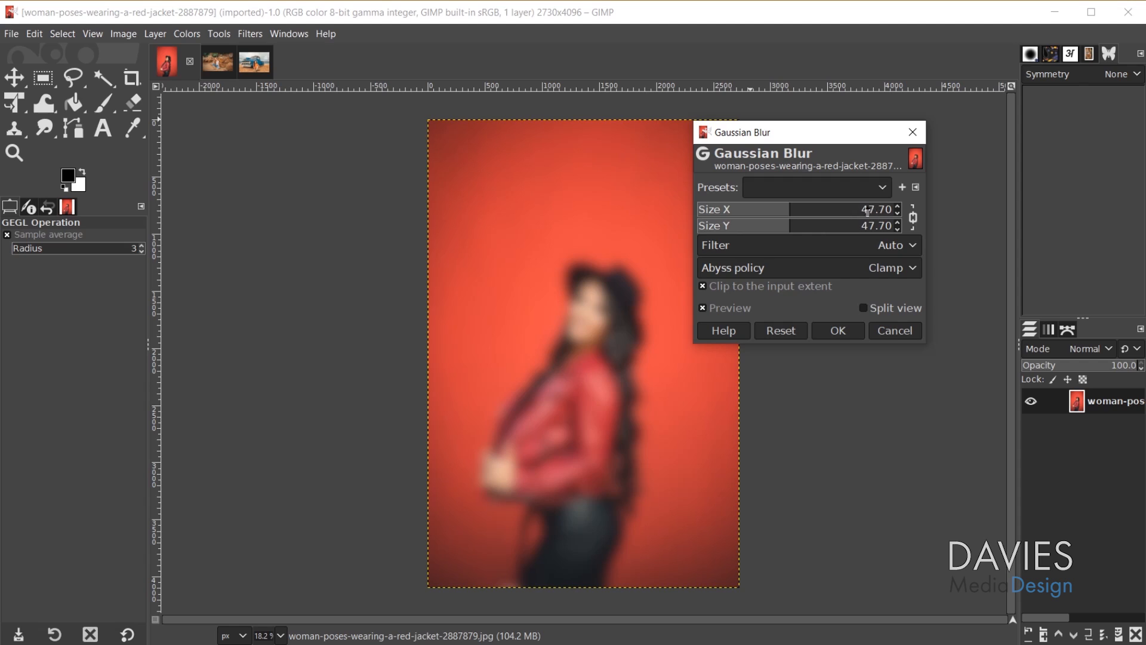
left_click_drag(861, 213, 801, 214)
mouse_move(728, 214)
left_mouse_down()
mouse_move(822, 212)
mouse_move(742, 212)
left_mouse_up()
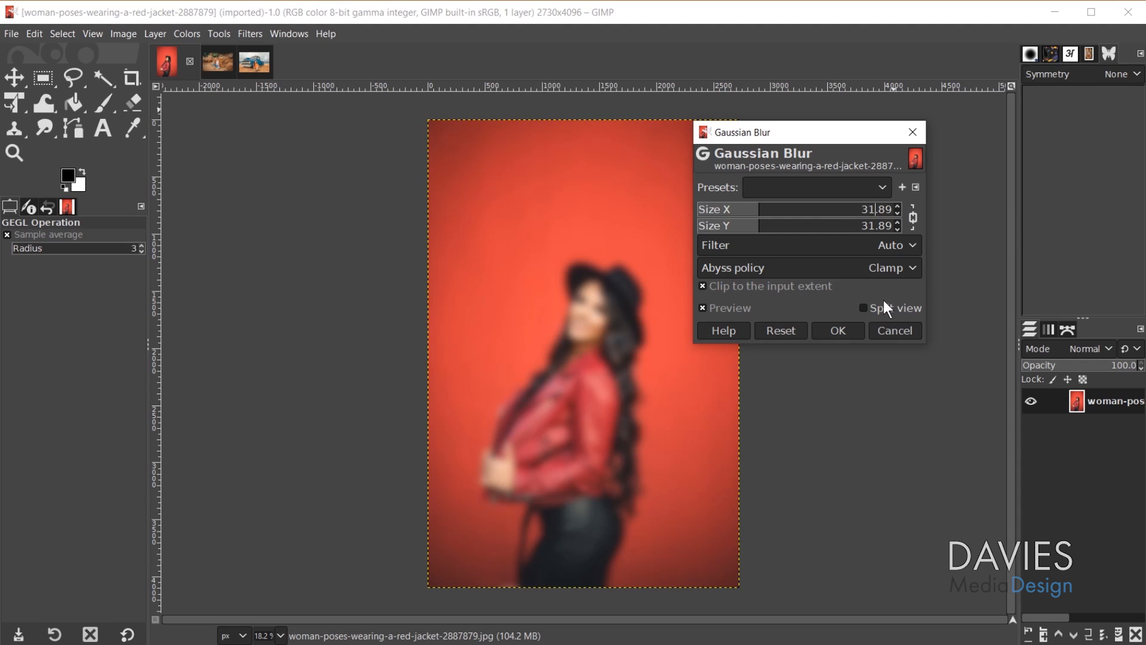
Step: Set the linked Size X and Size Y of the Gaussian Blur to 20
key("BackSpace")
key("BackSpace")
key("BackSpace")
key("BackSpace")
key("BackSpace")
type("20")
key("Tab")
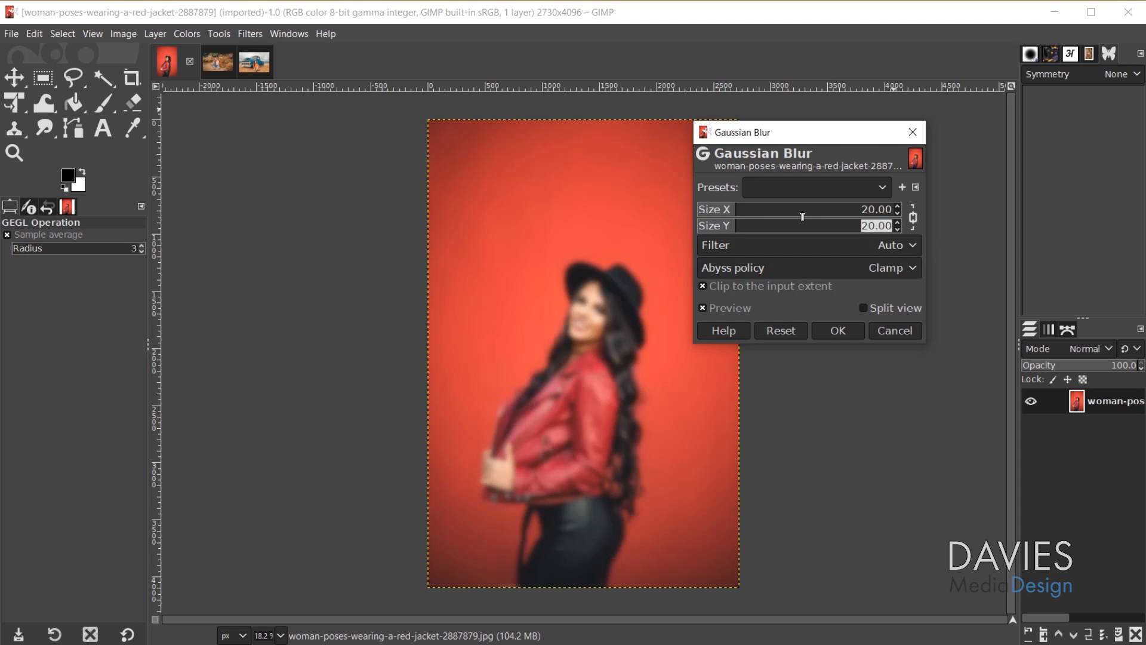
Step: Unlink the blur sizes, set Size X to 15 and Size Y to 35, and cancel the Gaussian Blur
left_click(913, 217)
key("BackSpace")
type("15")
left_click(862, 226)
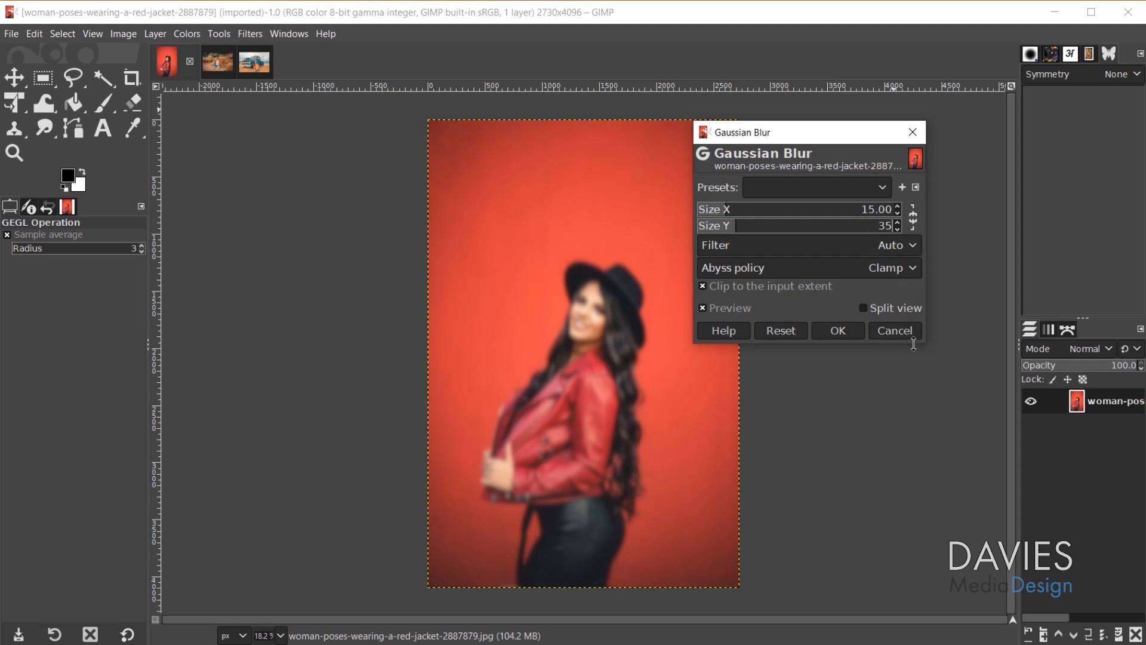
key("Return")
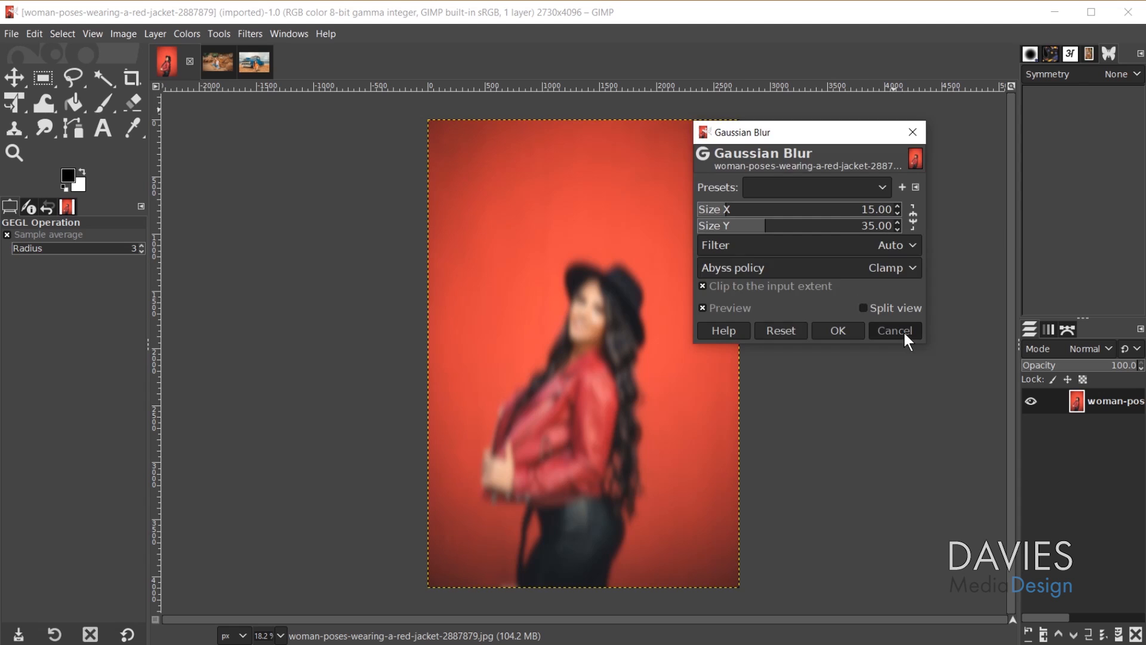
left_click(896, 331)
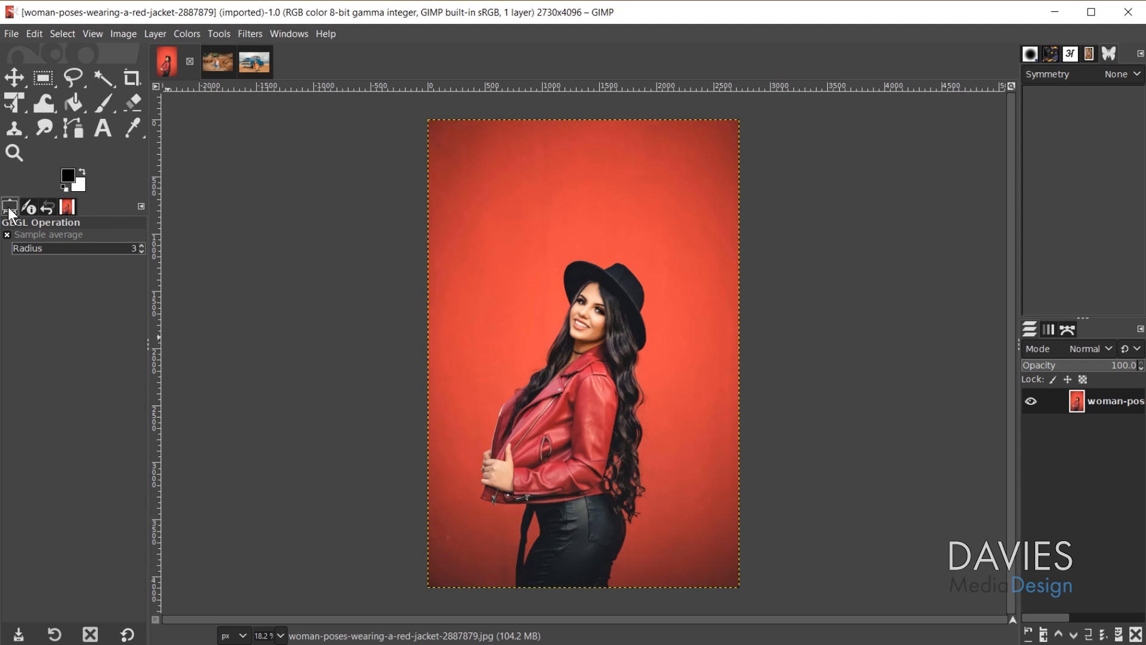
Step: Dock Tool Options beside the toolbox, move it into the group with Brushes and Fonts, and cycle through that group's dialogs
left_click_drag(9, 210, 145, 178)
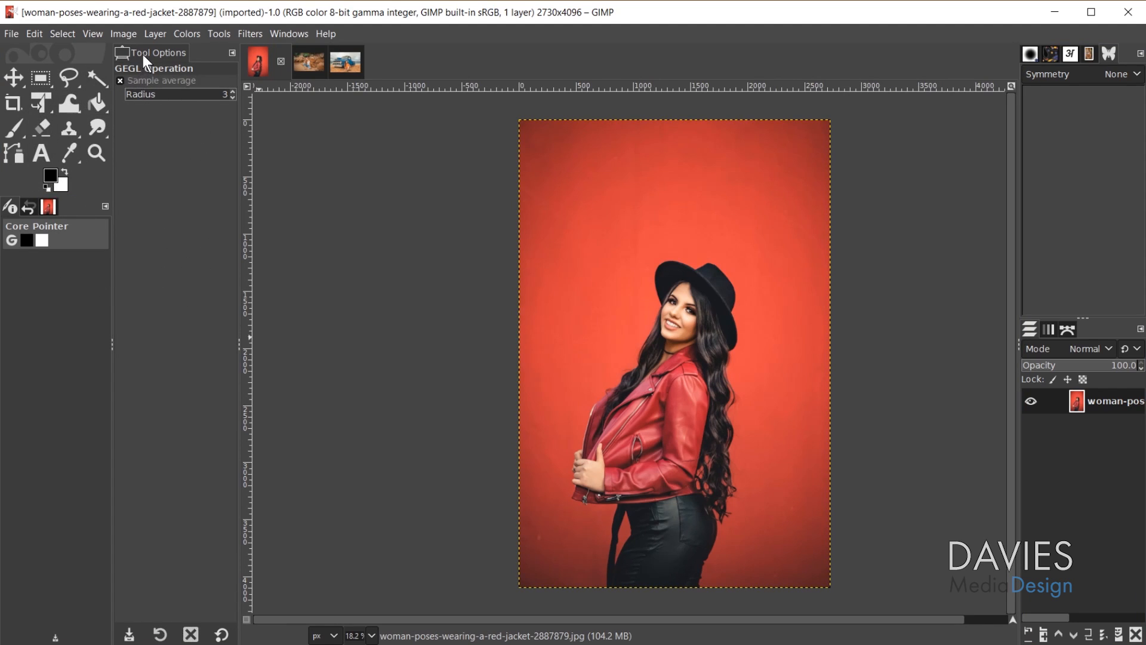
left_click_drag(143, 55, 1106, 60)
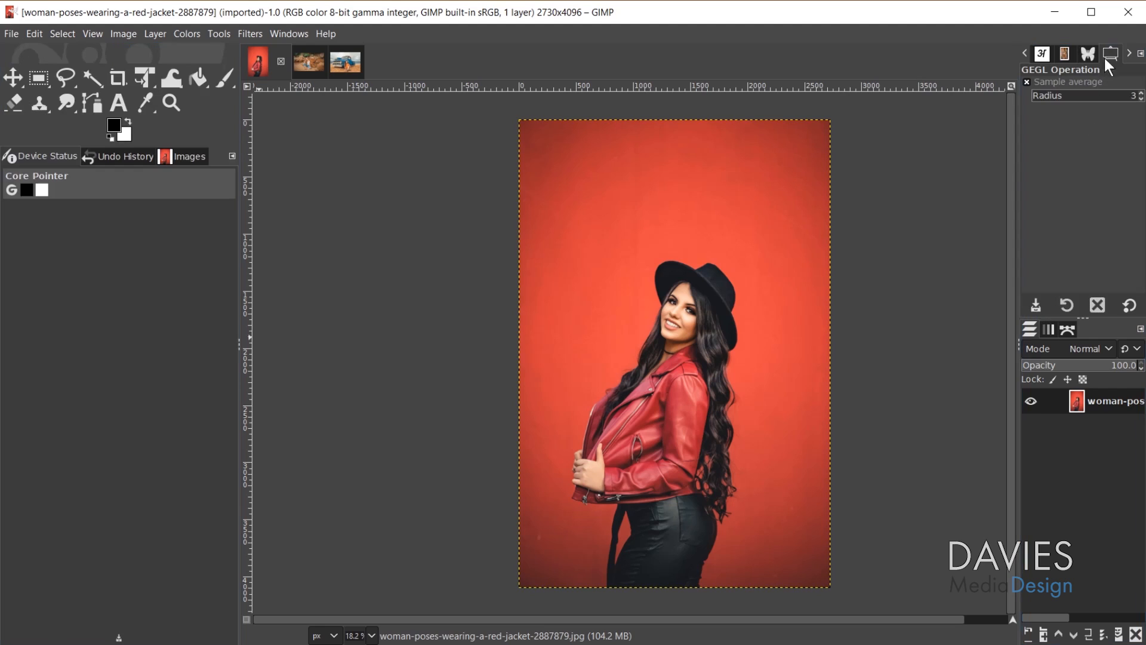
left_click(1025, 50)
left_click(1025, 50)
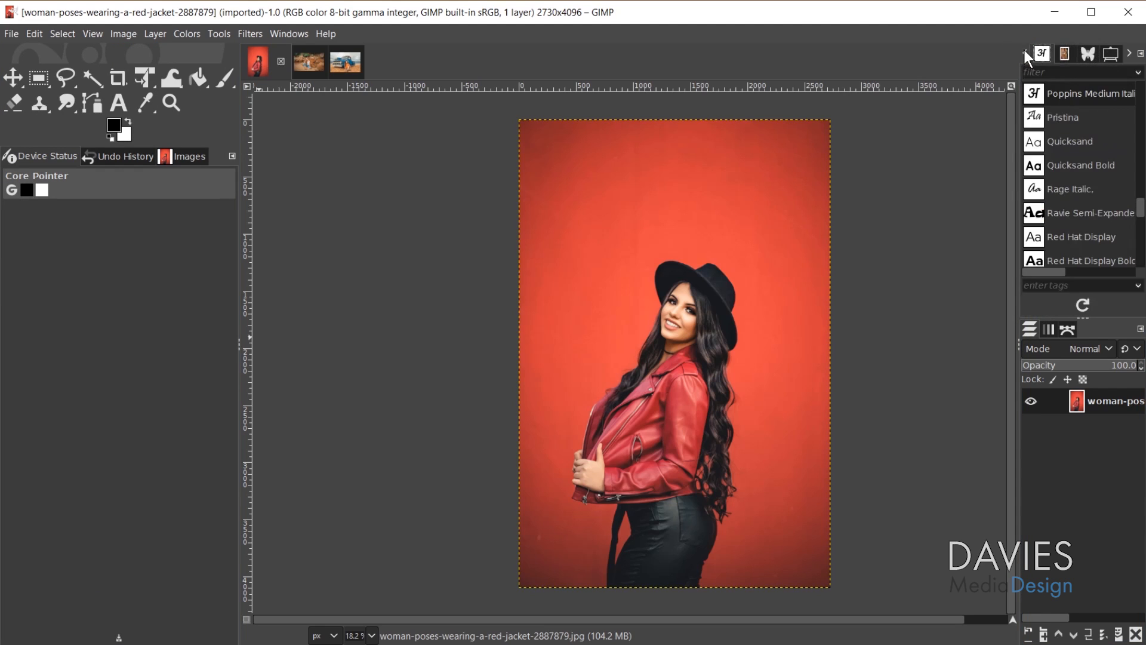
left_click(1024, 50)
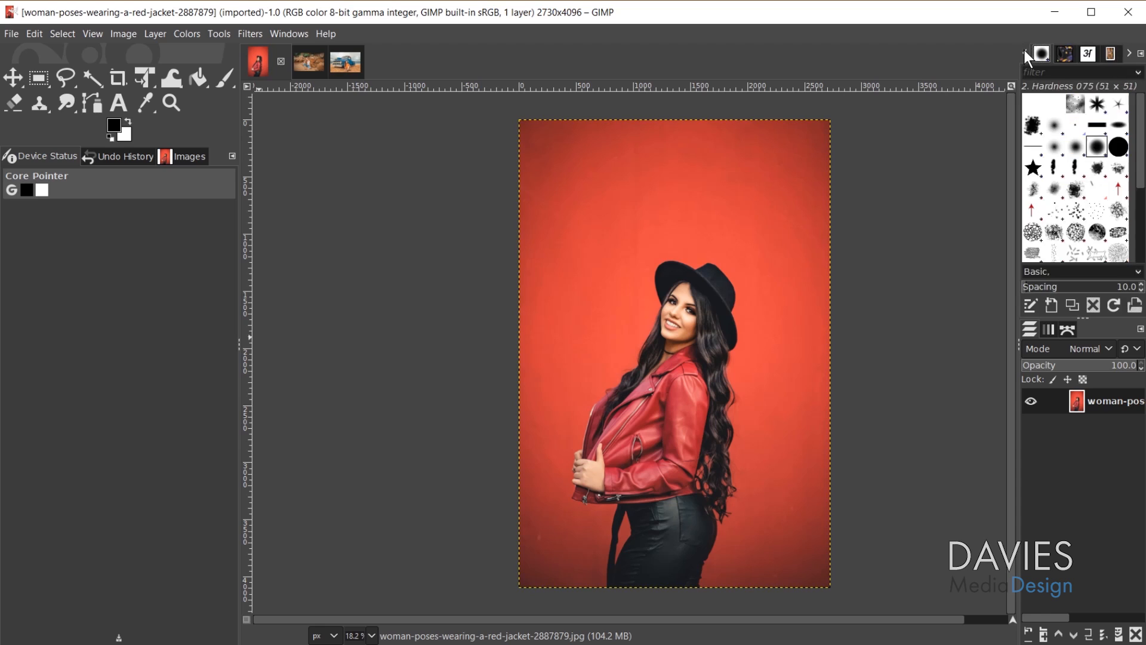
left_click(1129, 53)
left_click(1129, 52)
left_click(1129, 53)
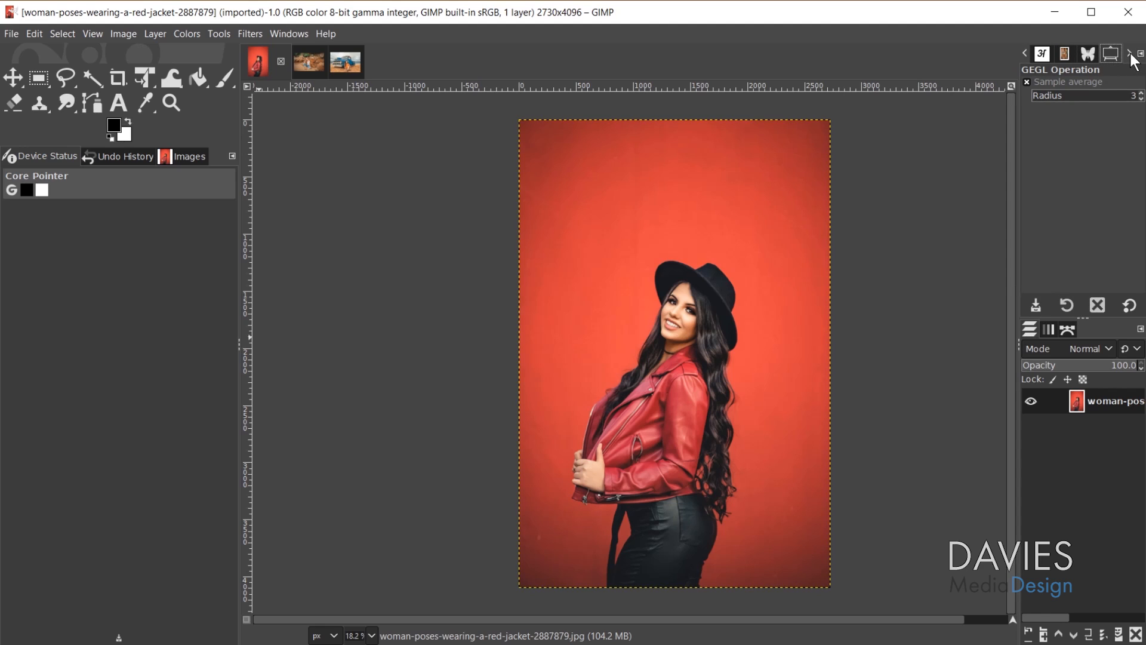
Step: Dock Tool Options in a new column of its own between the canvas and the dock holding Brushes and Layers
left_click_drag(1116, 58, 1022, 135)
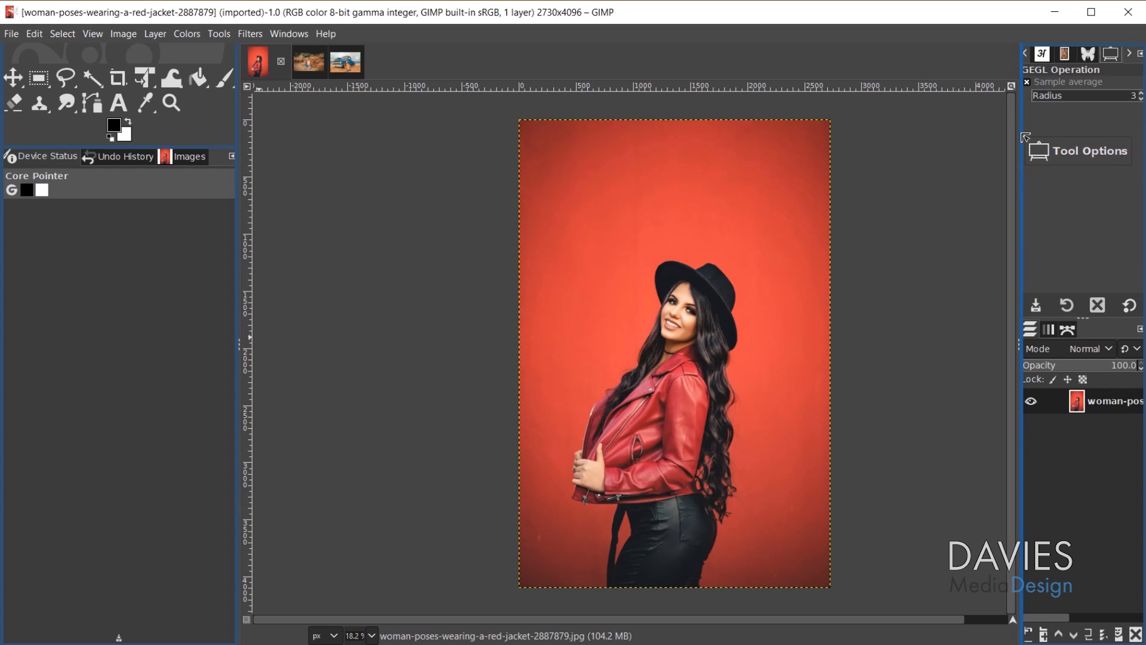
left_click_drag(1025, 137, 1023, 139)
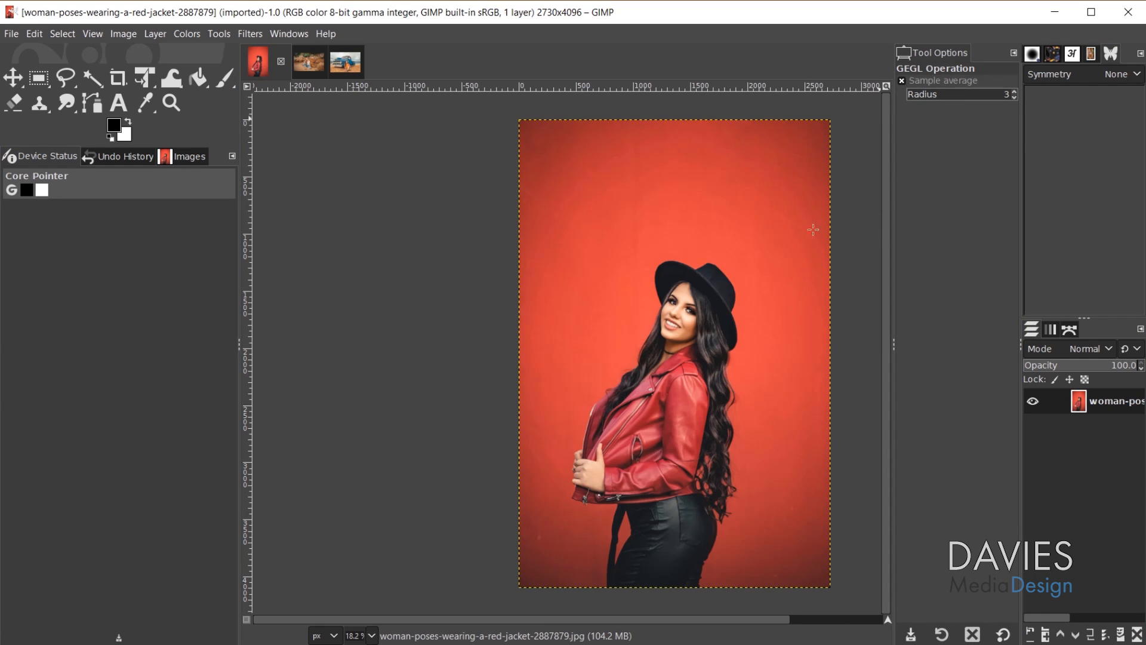
Step: Group Device Status and Images above Tool Options in the new column, and place Undo History in the Tool Options group
left_click_drag(30, 162, 949, 51)
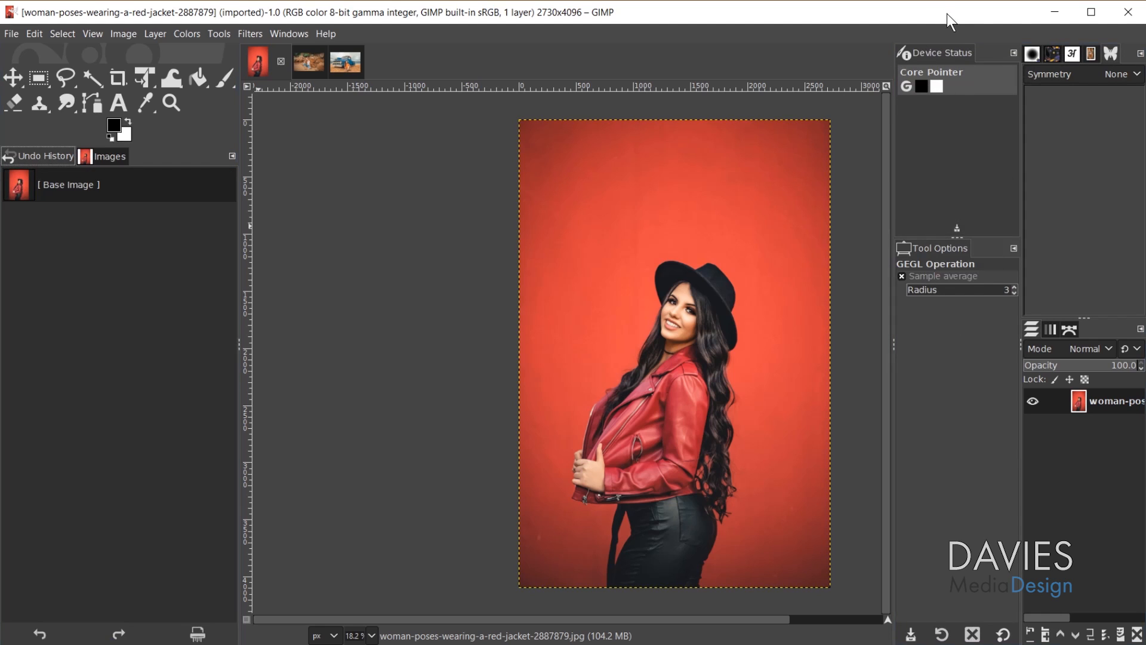
left_click_drag(65, 158, 996, 253)
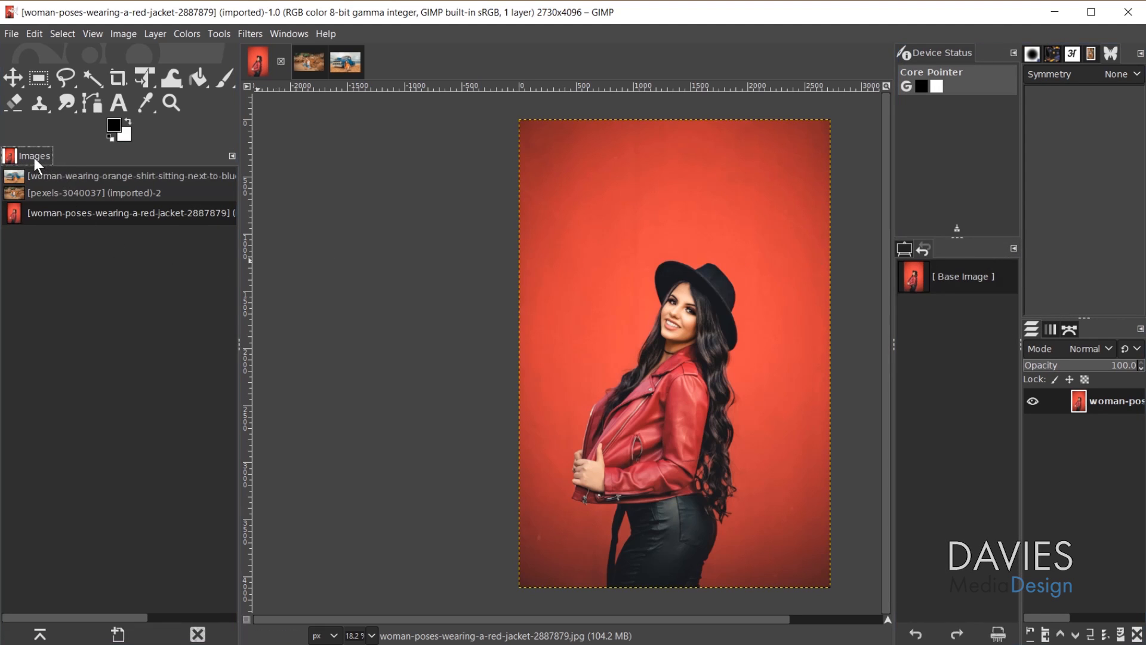
left_click_drag(34, 160, 993, 52)
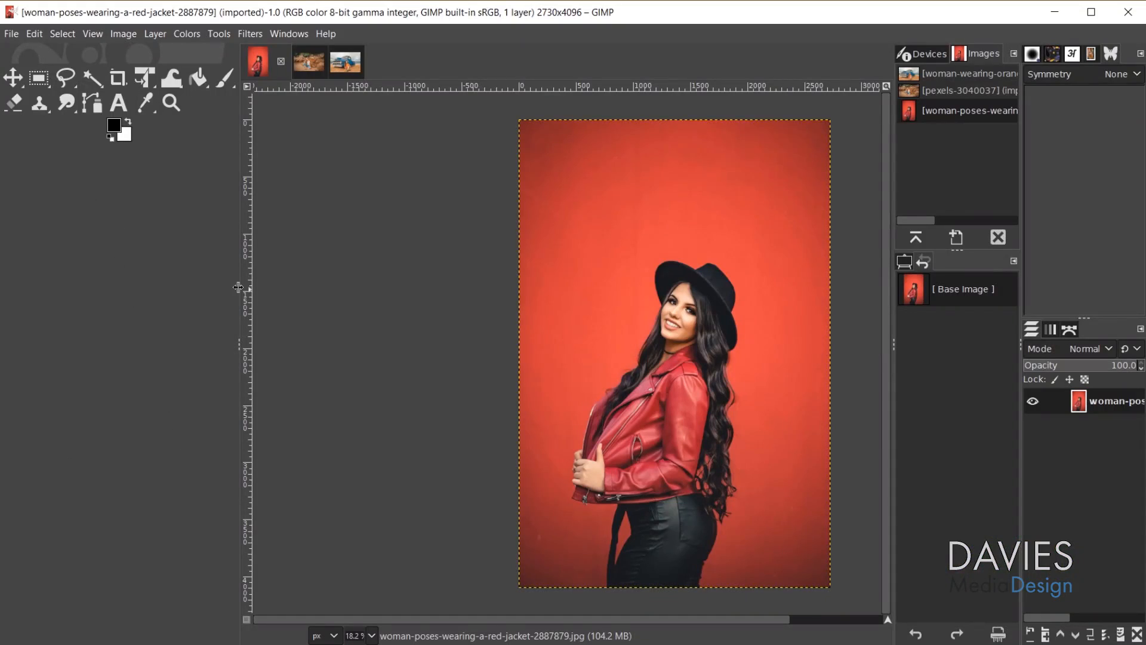
Step: Narrow the toolbox to a single column of tools and choose Scale from the transform tools group
left_click_drag(238, 287, 31, 303)
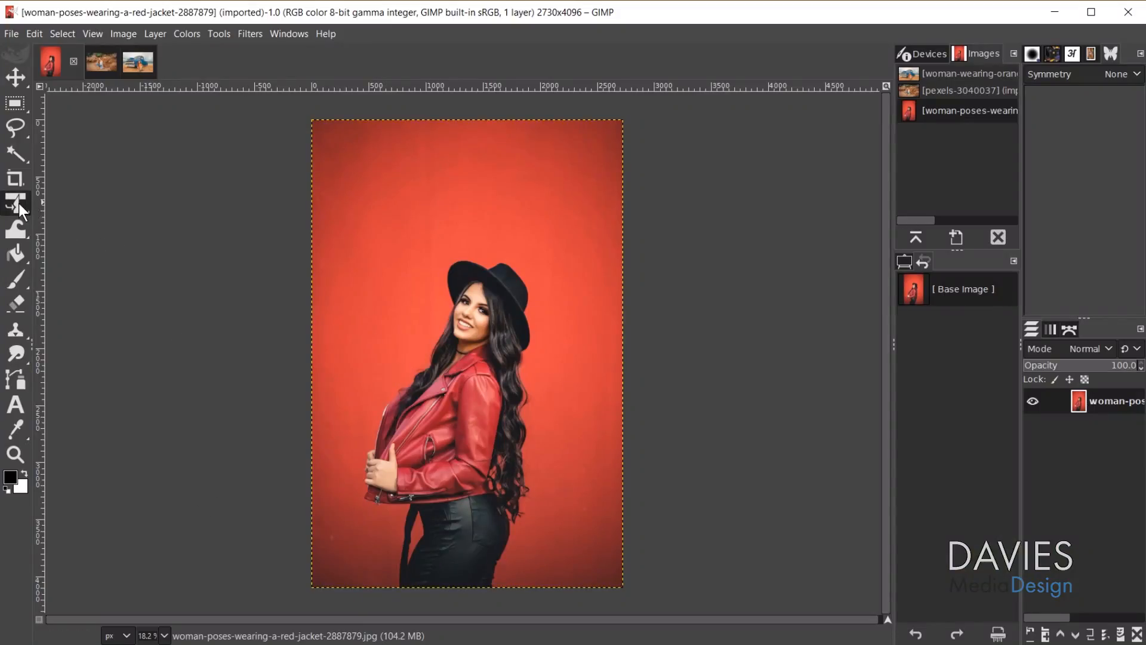
mouse_move(19, 203)
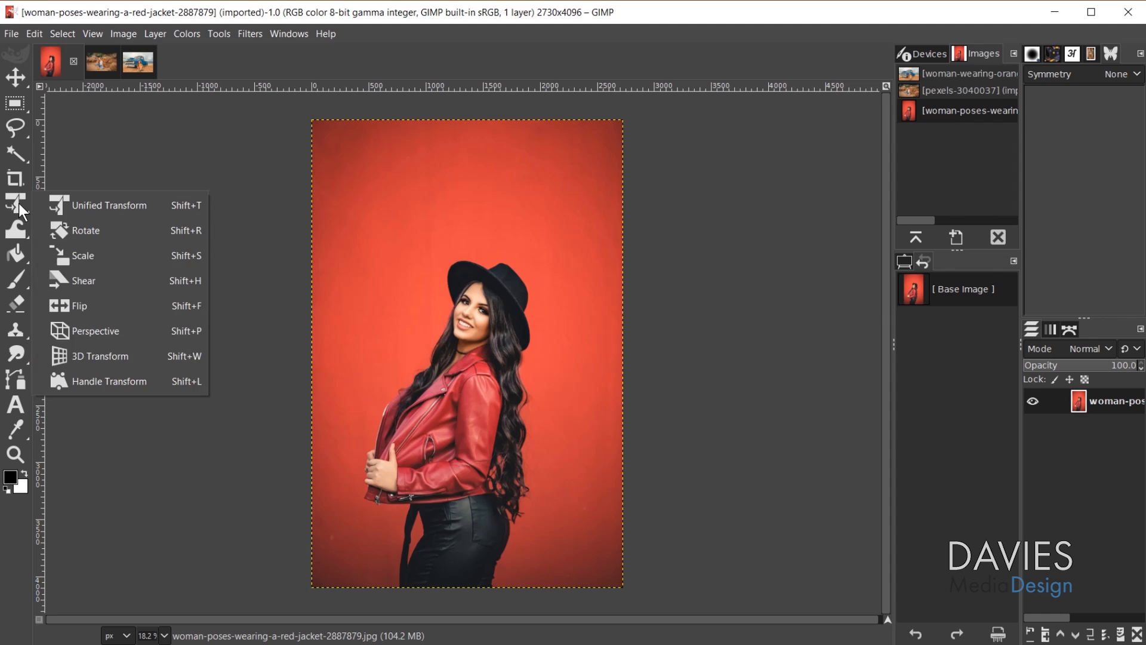
left_click(95, 257)
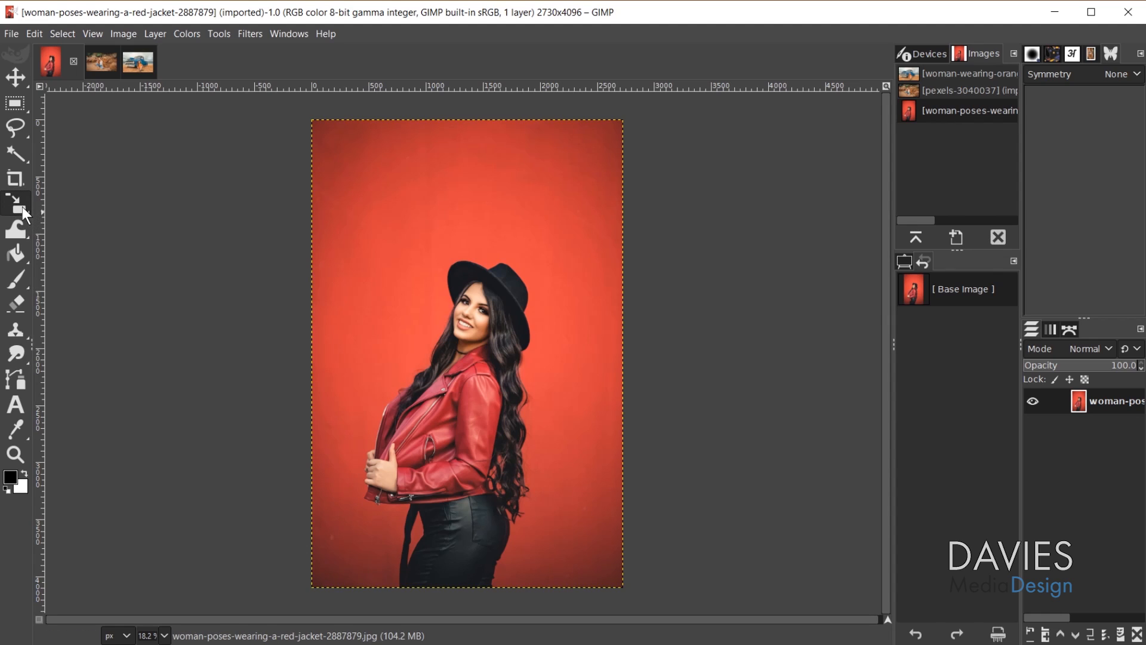
Step: Compare the full list of transform tools with the tools grouped under Scale in the toolbox
mouse_move(23, 206)
left_click(218, 34)
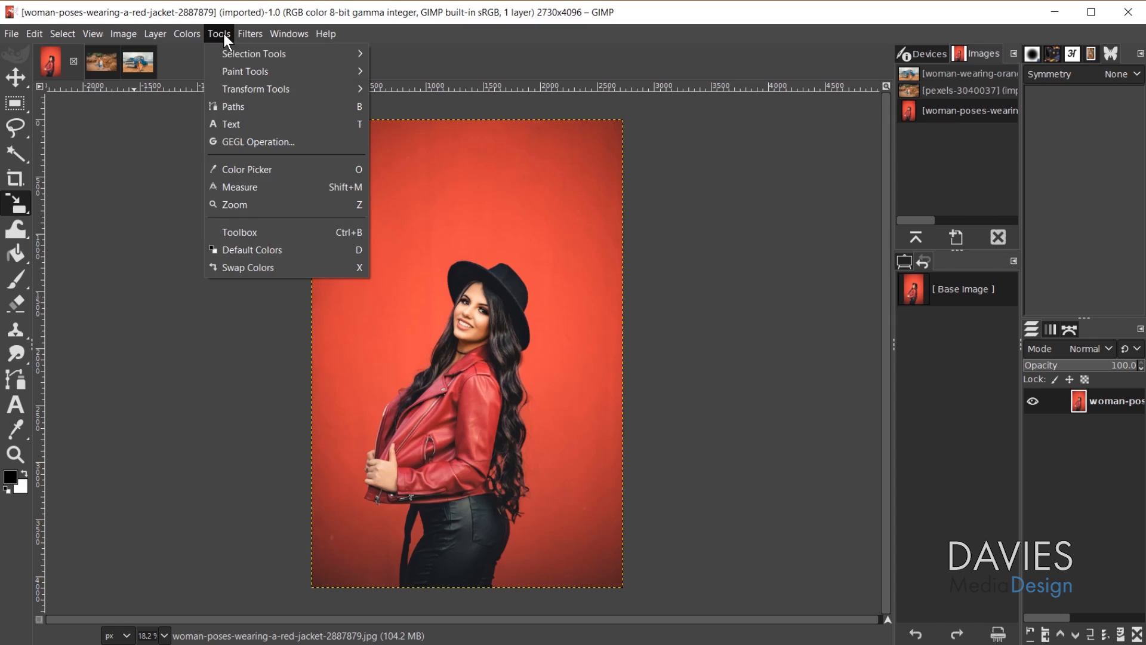
mouse_move(244, 87)
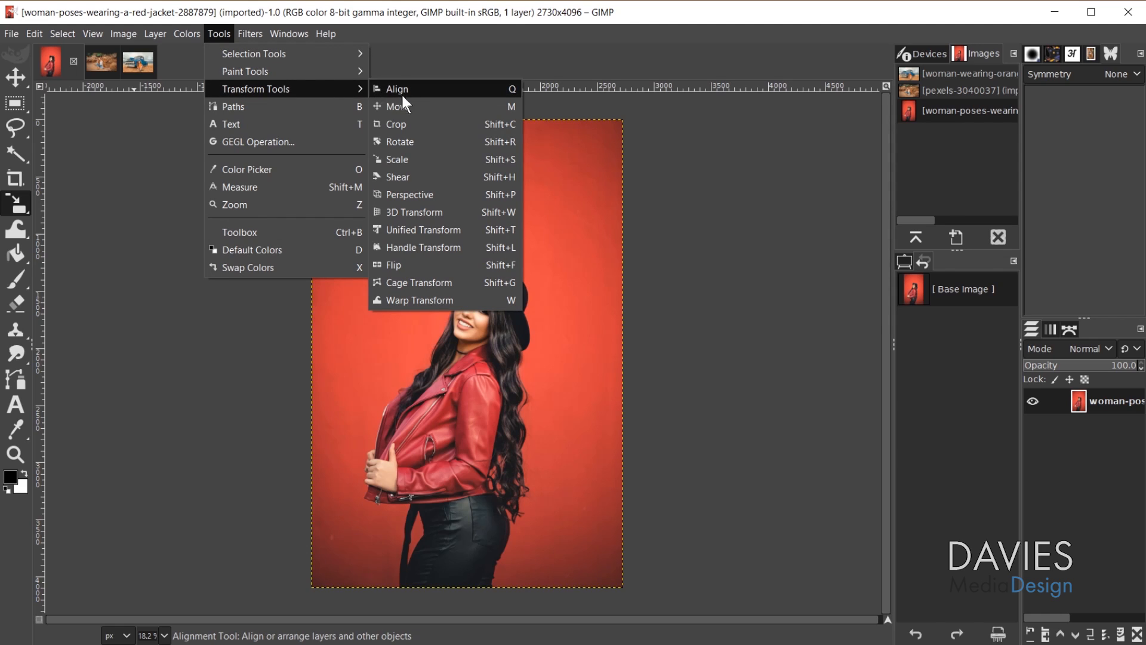
left_click(13, 206)
mouse_move(15, 205)
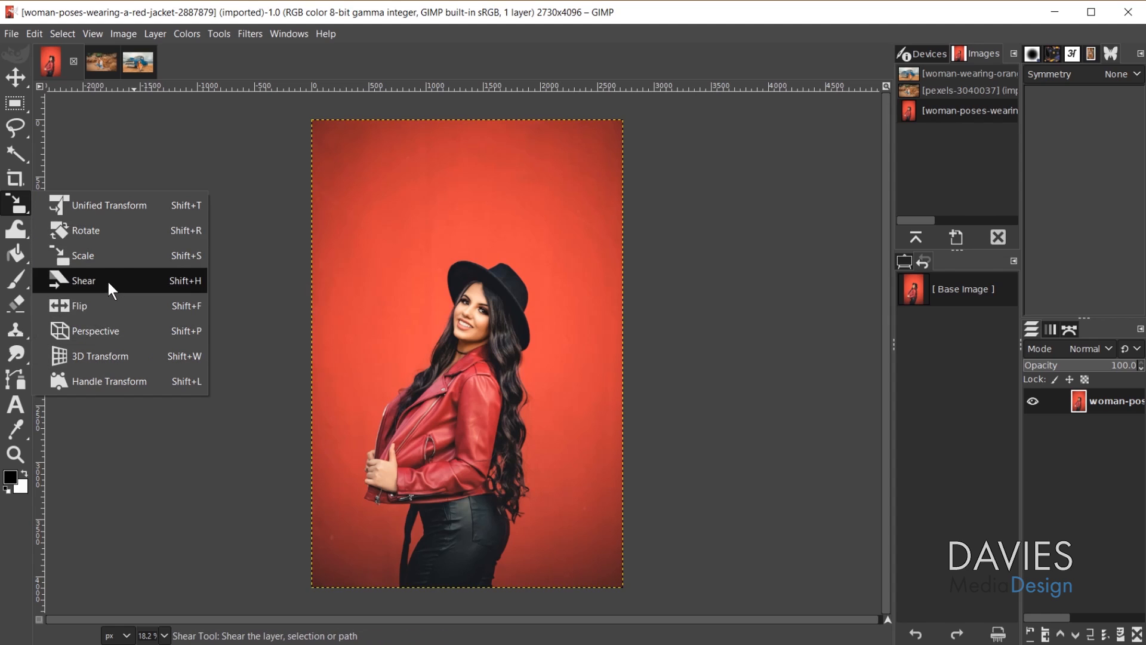
Step: Scale the portrait down proportionally to about 2357 × 3536 px toward its lower-right corner with the Scale tool
left_click(87, 257)
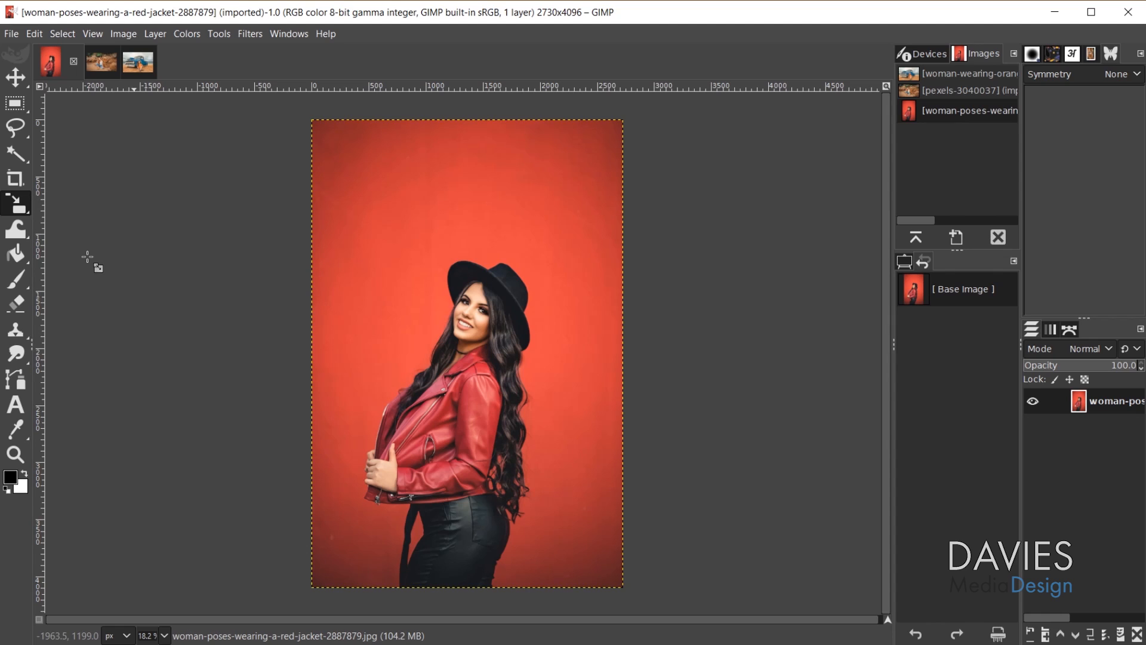
left_click(344, 179)
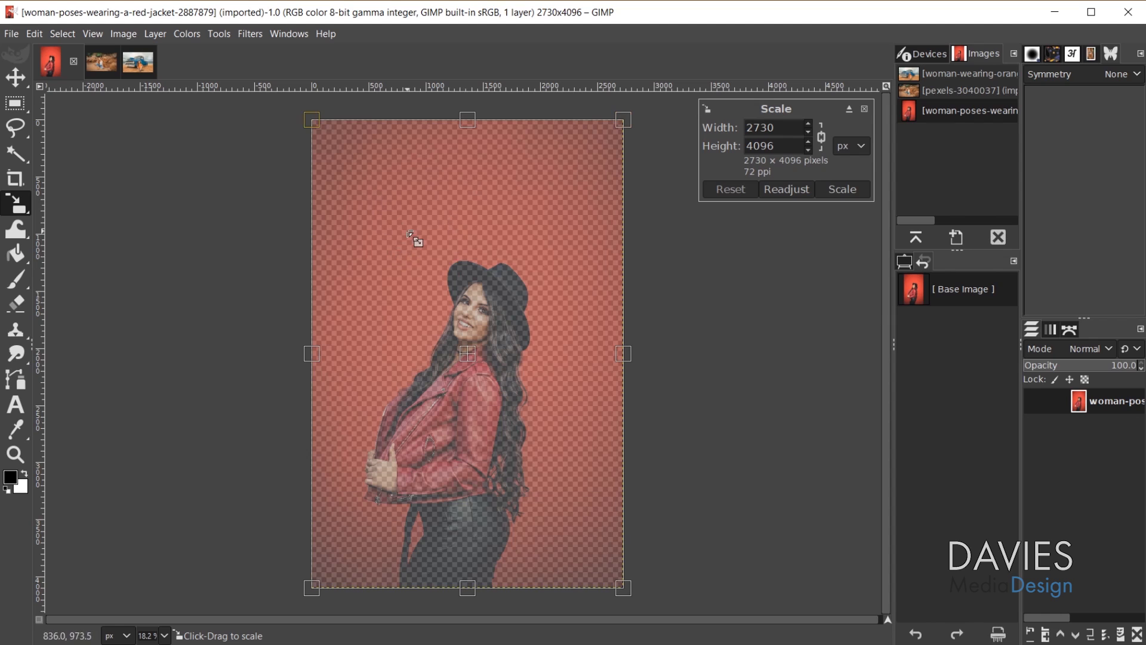
left_click_drag(315, 122, 355, 184)
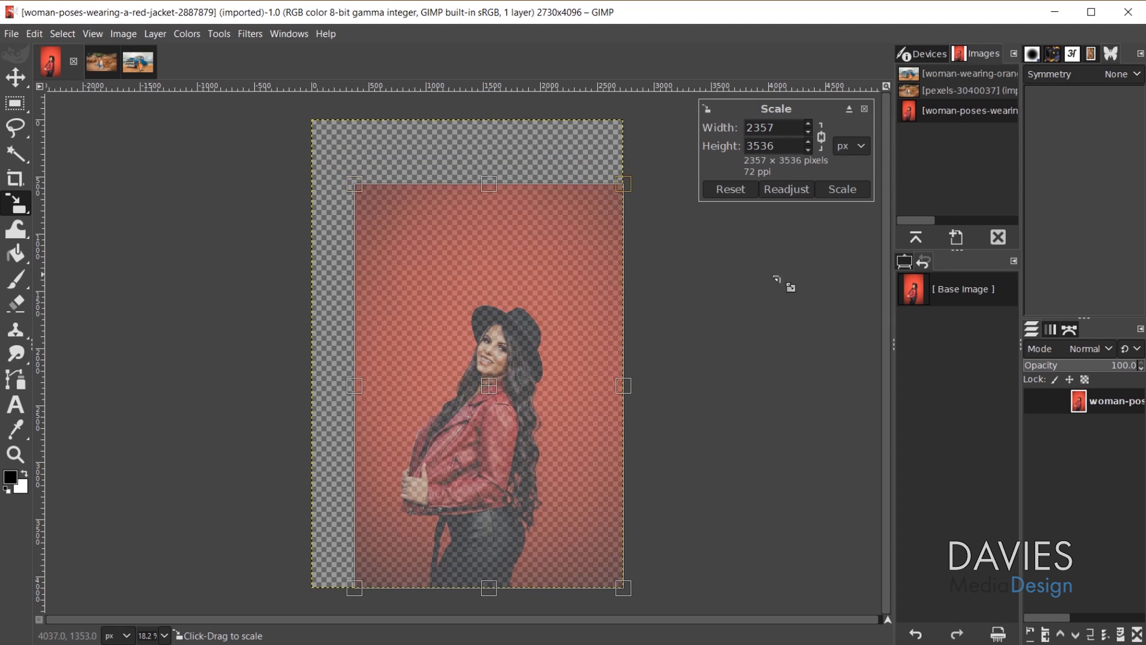
Step: Show the Scale tool's options and turn on Composited preview, inspecting the model's face at 100% magnification
left_click(906, 261)
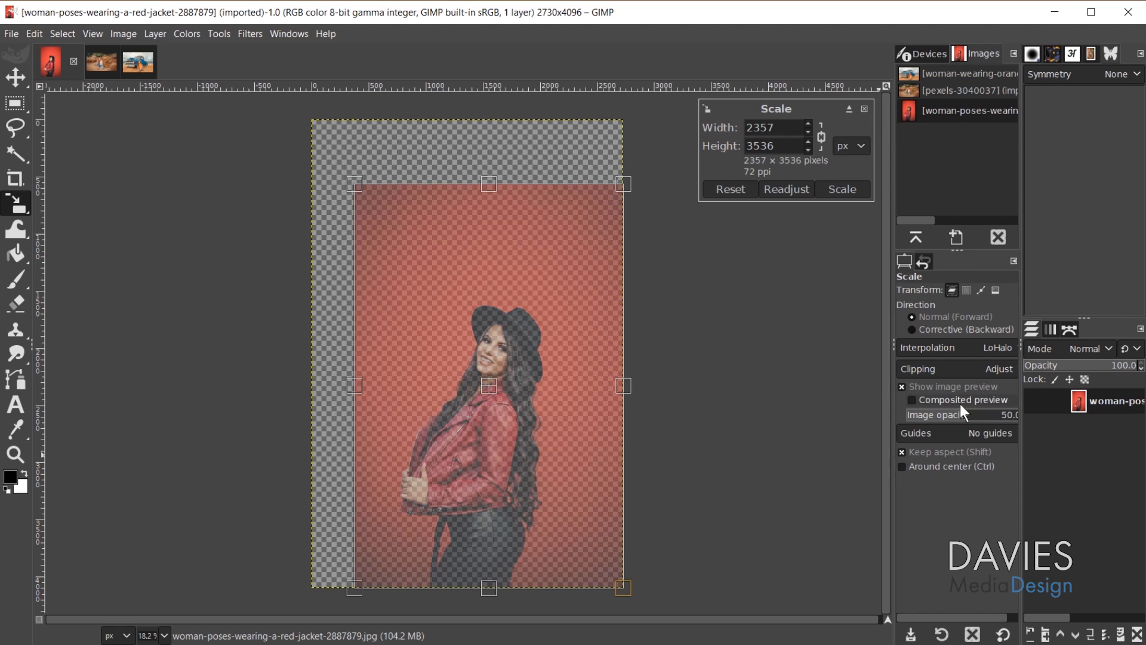
left_click(912, 402)
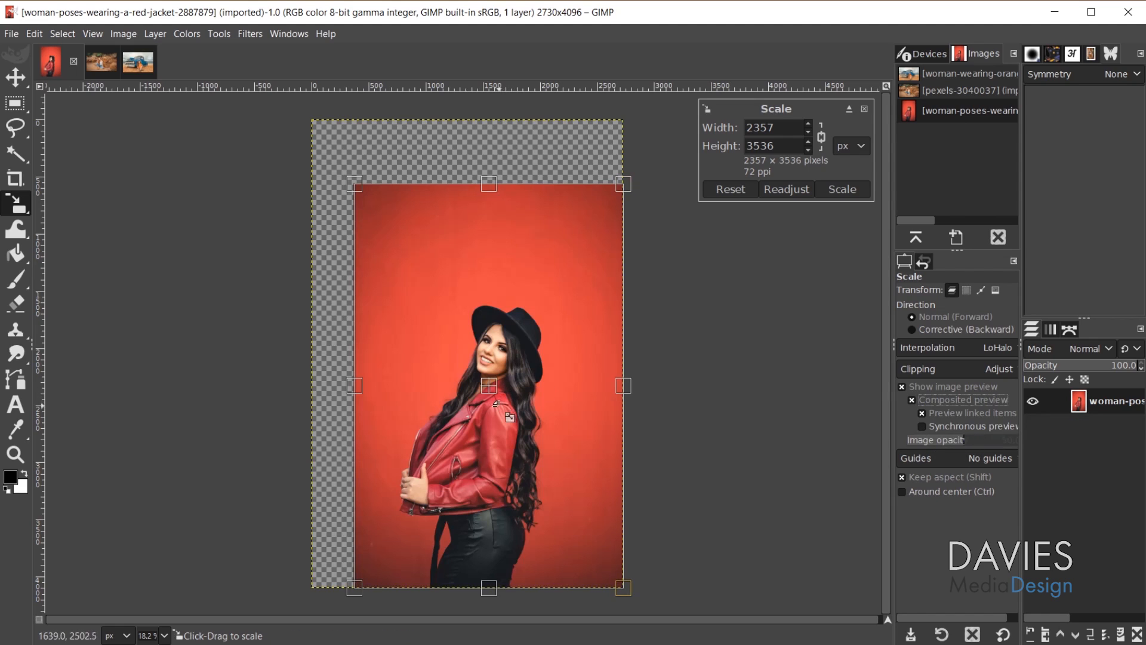
scroll(478, 388, "up", 5, "ctrl")
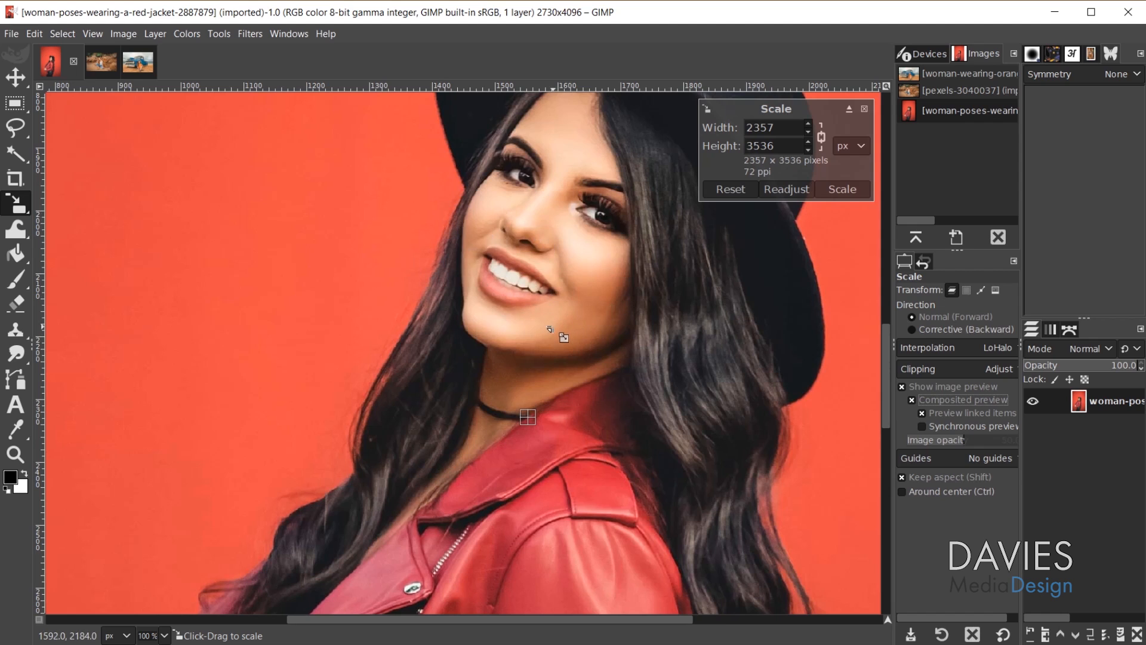
Step: Turn off Composited preview and set the Scale tool's image opacity to 100
left_click(911, 400)
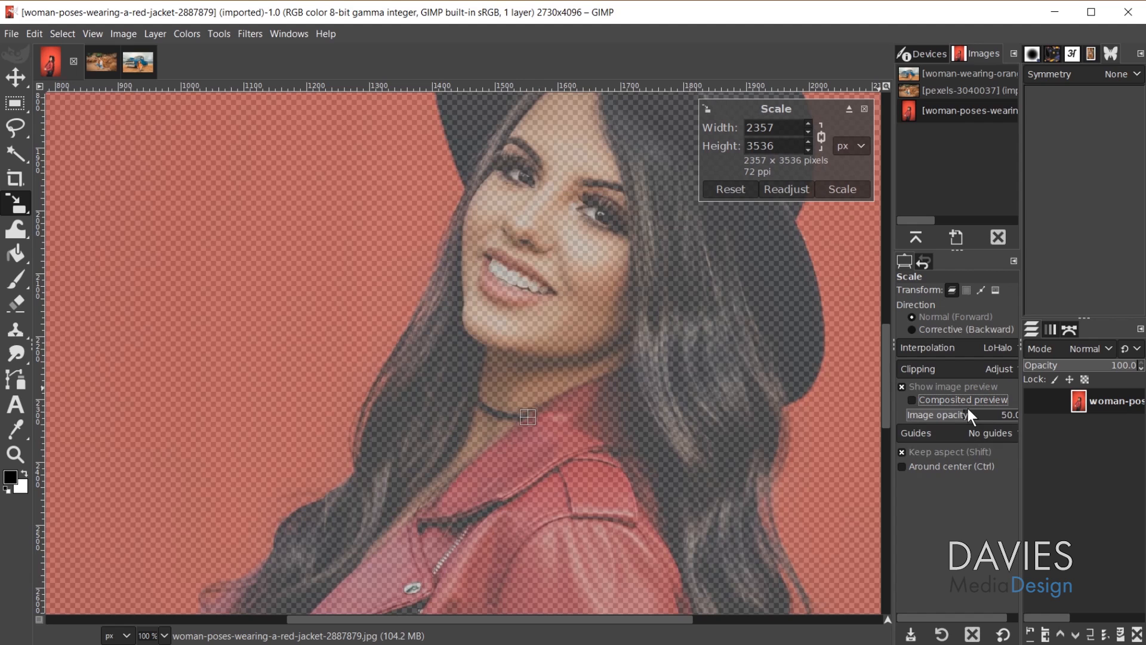
left_click_drag(968, 412, 1066, 416)
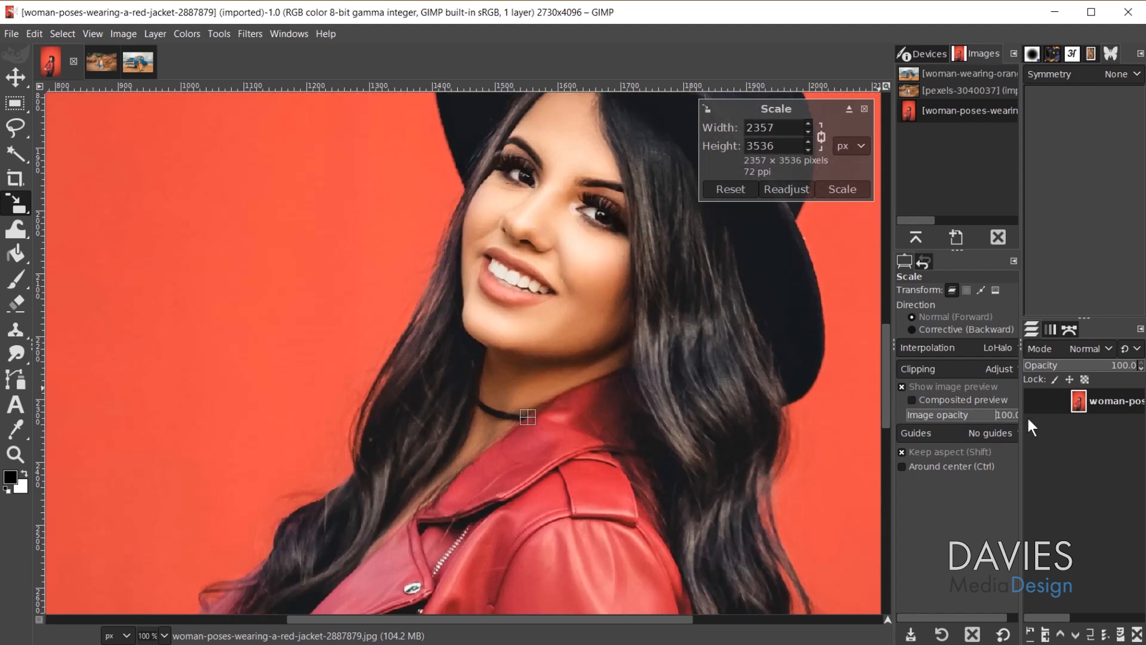
scroll(801, 474, "down", 2)
scroll(814, 474, "up", 1)
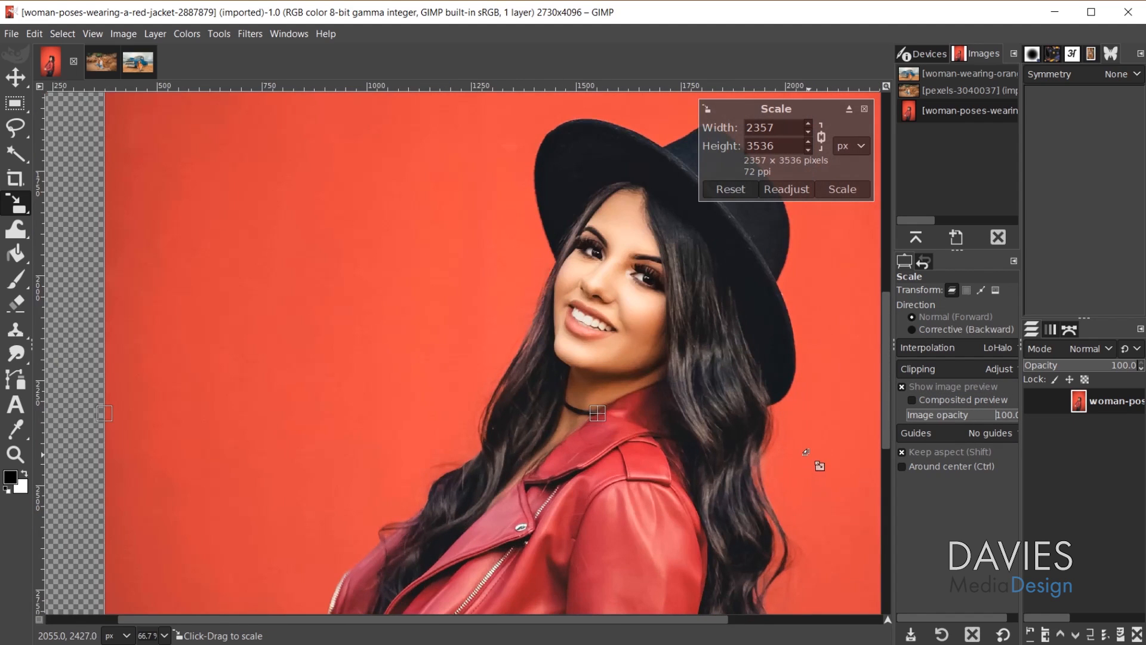
Step: Shrink the portrait in successive stages to about 143 × 215 px with Composited preview off
scroll(734, 406, "down", 3)
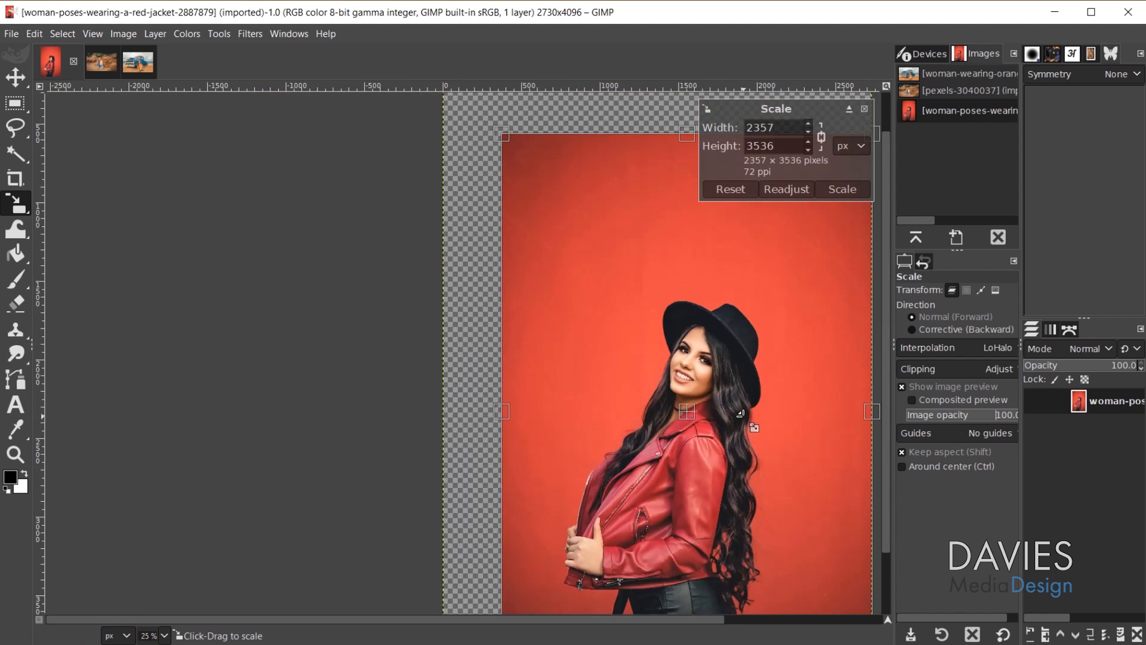
left_click_drag(504, 142, 770, 551)
scroll(839, 573, "up", 2)
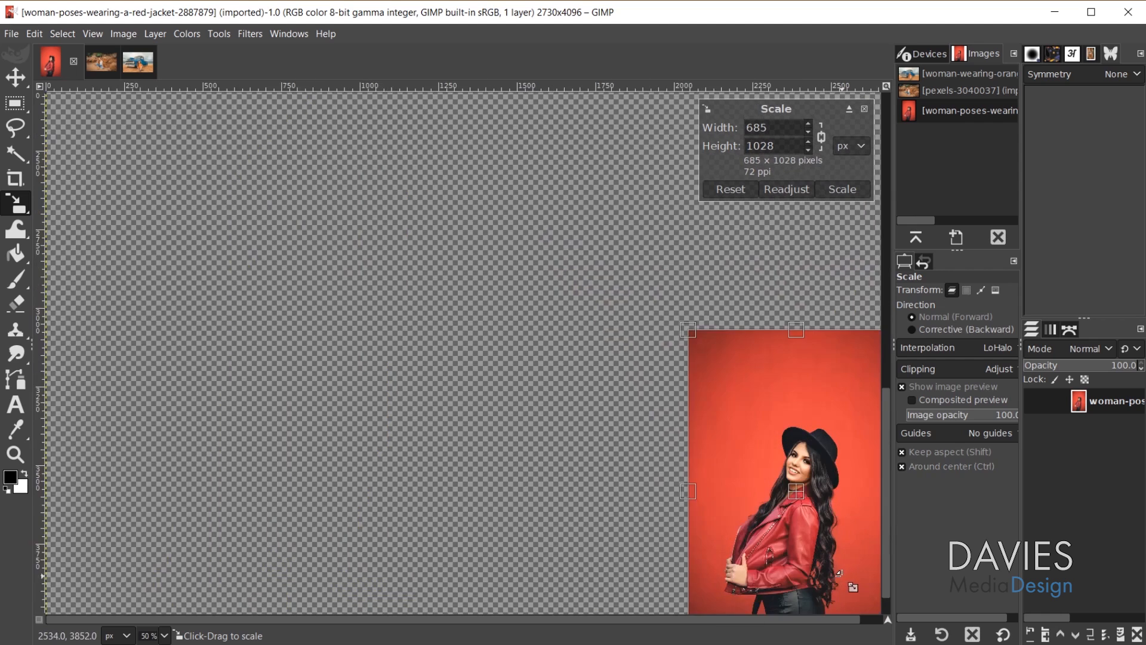
scroll(839, 573, "up", 2)
left_click_drag(837, 566, 827, 633)
left_click_drag(528, 155, 801, 523)
scroll(800, 522, "up", 3)
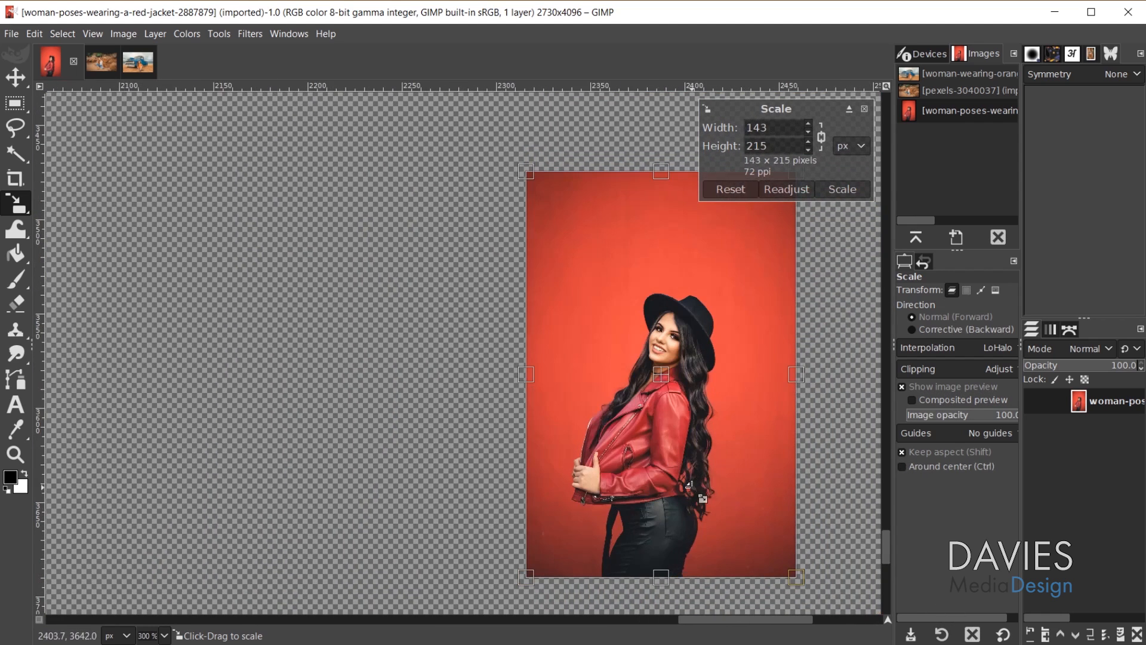
Step: Turn Composited preview on to compare the shrunken portrait's rendering, and turn it off again
left_click(911, 399)
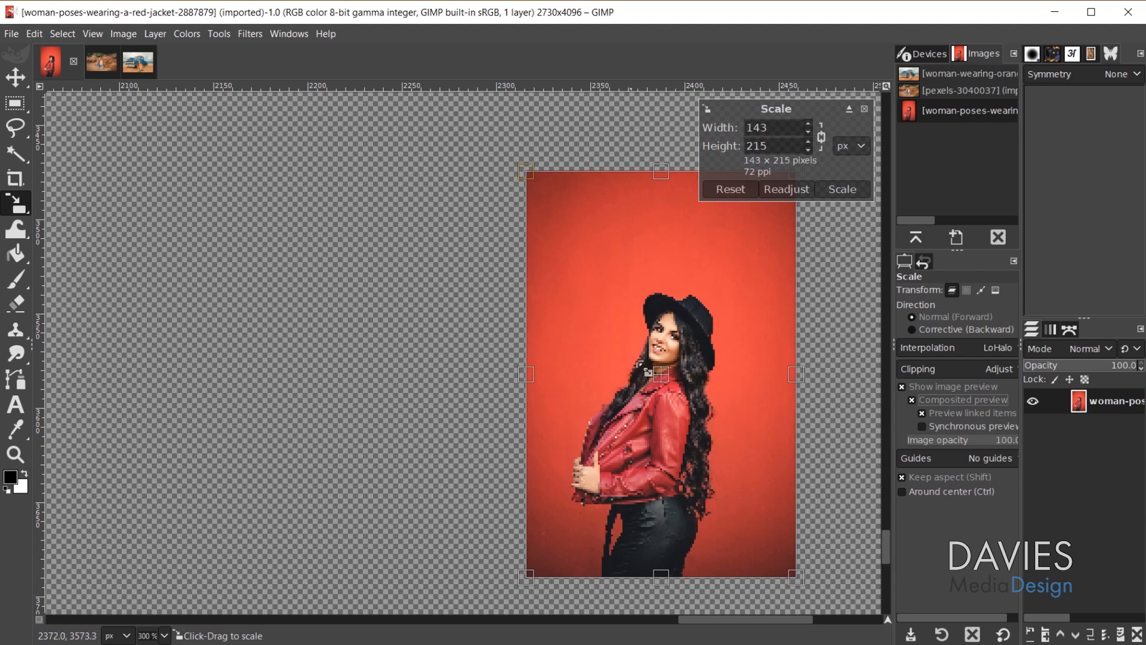
left_click(913, 401)
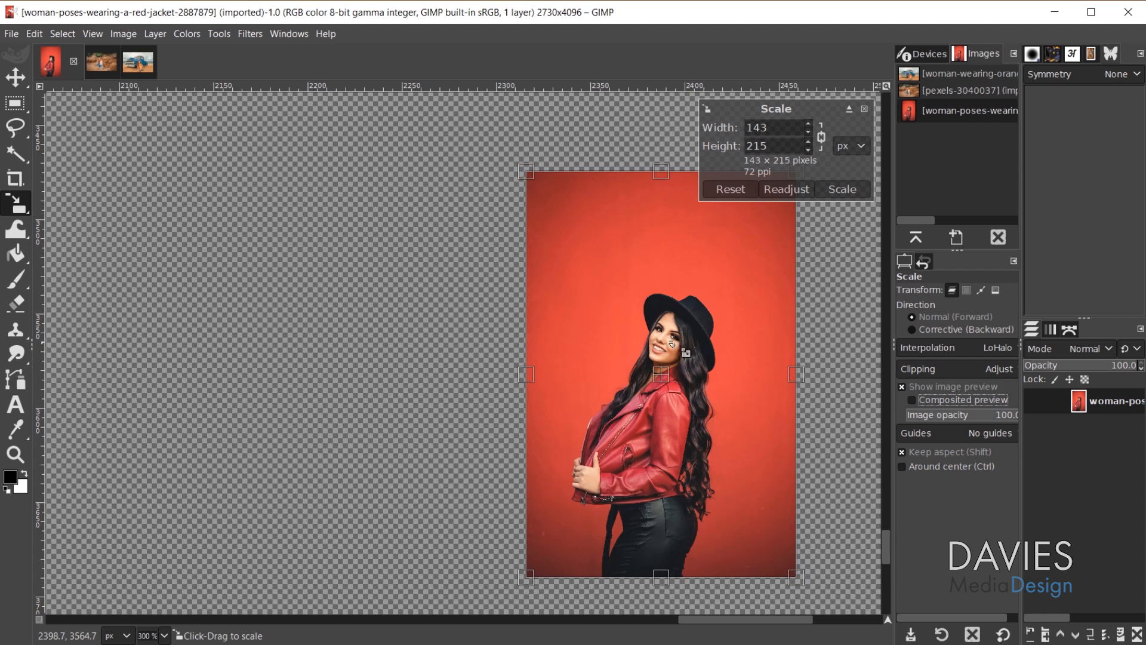
scroll(687, 477, "down", 5)
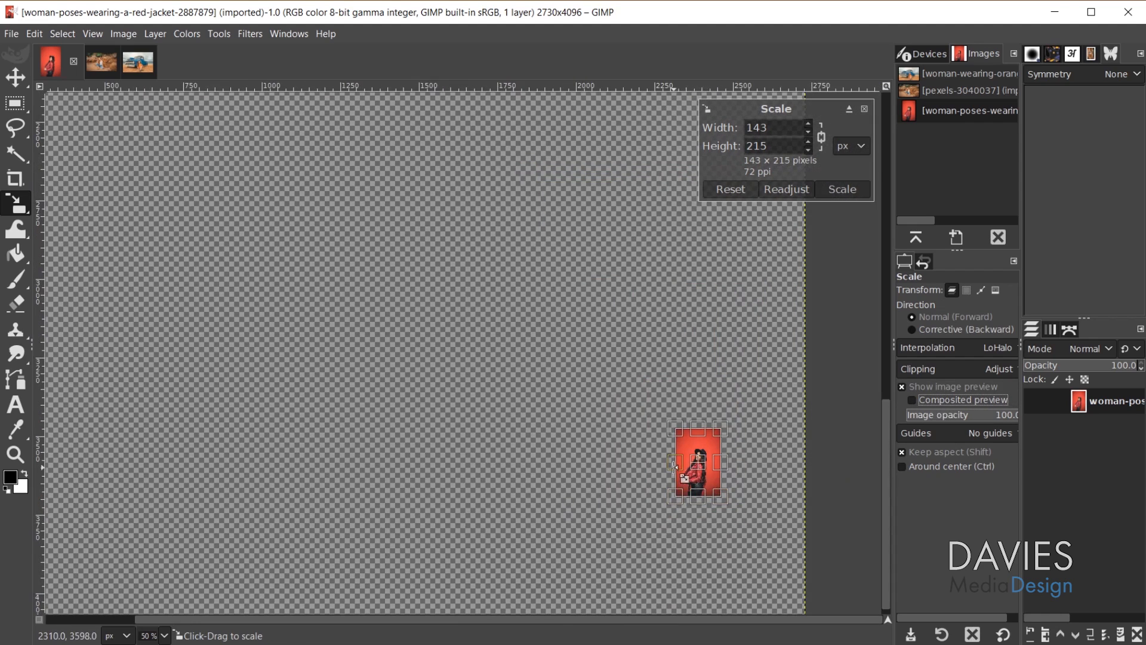
Step: Try enlarging the portrait to about 3589 × 5385 px, and reset and cancel the scaling
left_click_drag(682, 511, 598, 467)
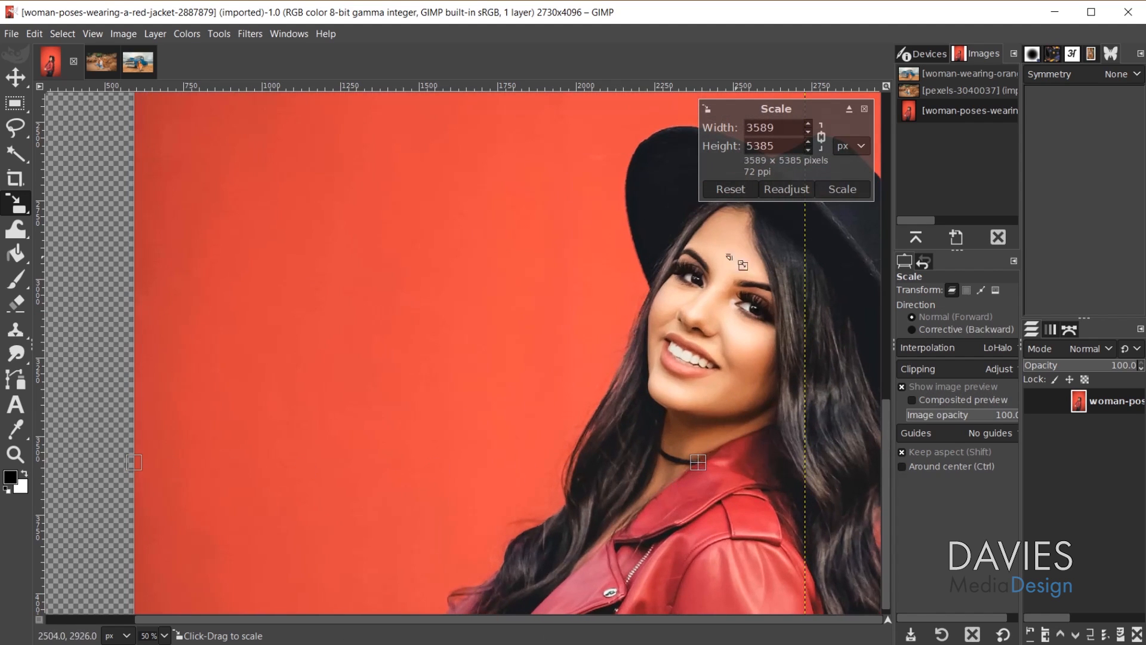
left_click(728, 187)
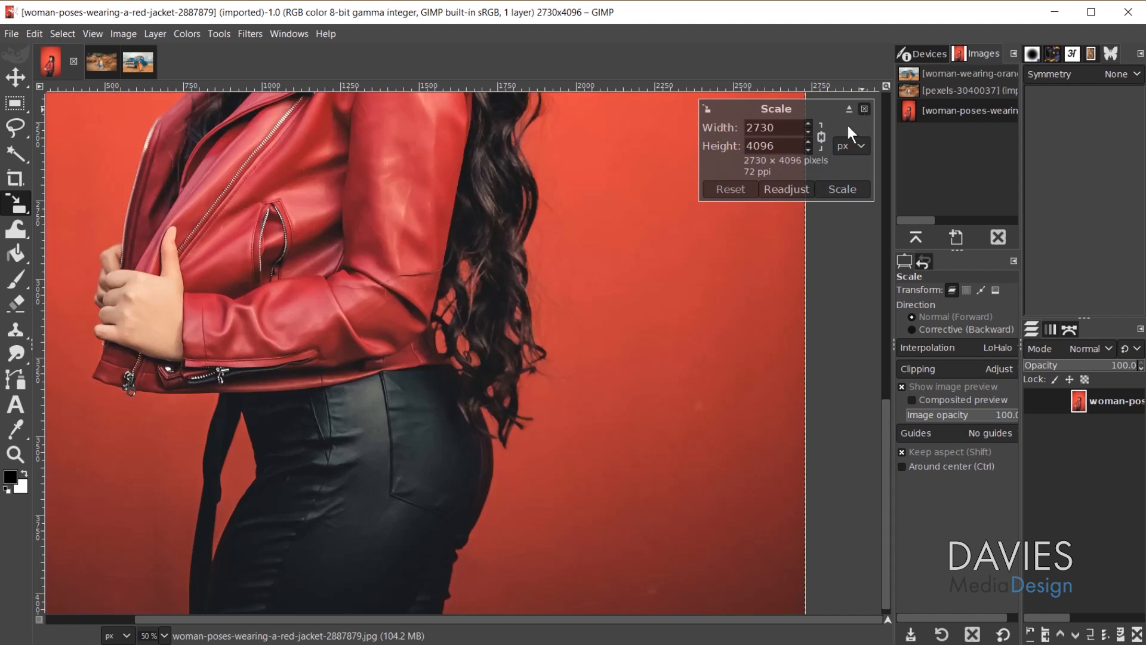
key("Escape")
key("shift+ctrl+j")
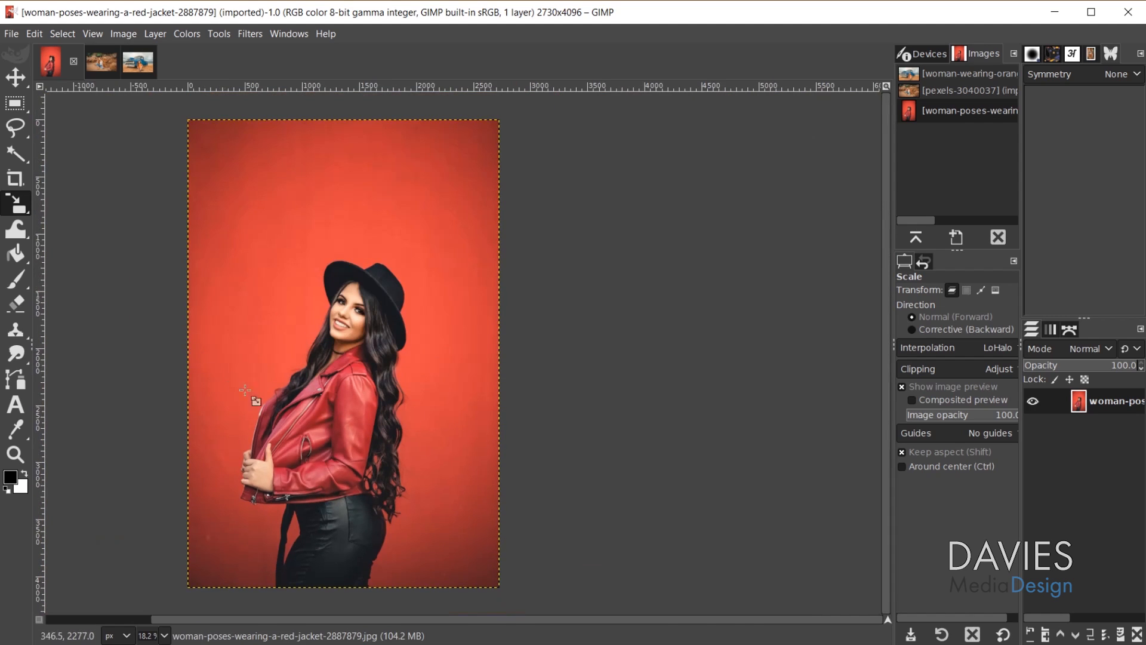
Step: Turn on Composited preview and add a transparent 2730 × 4096 px layer named Circle above the portrait
left_click(913, 400)
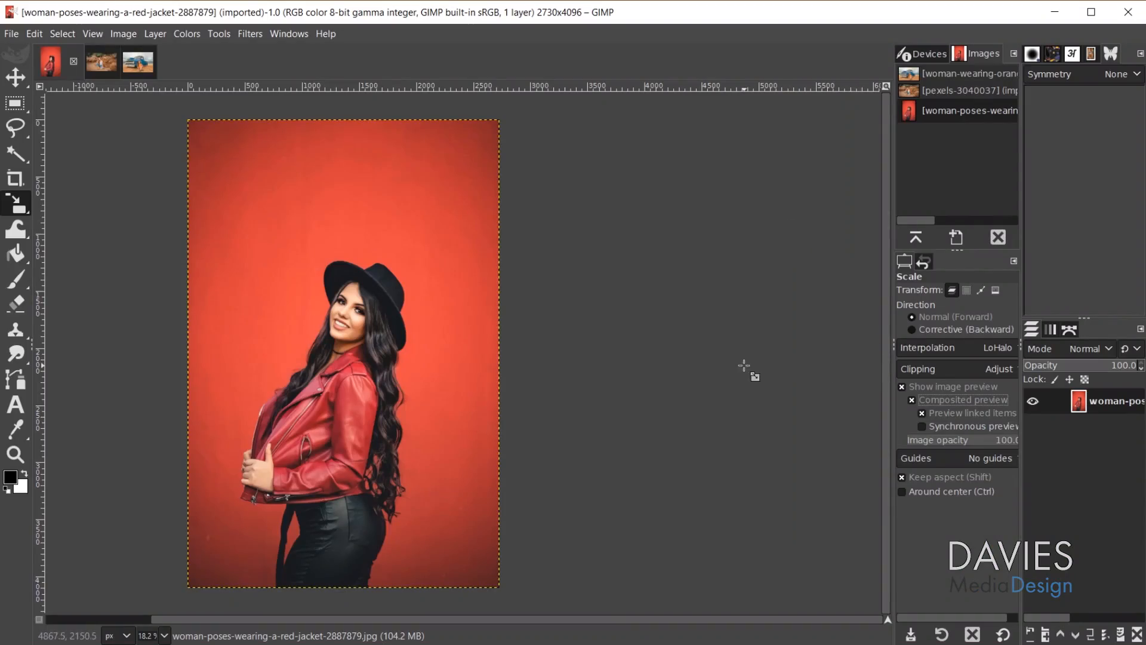
left_click(1101, 402)
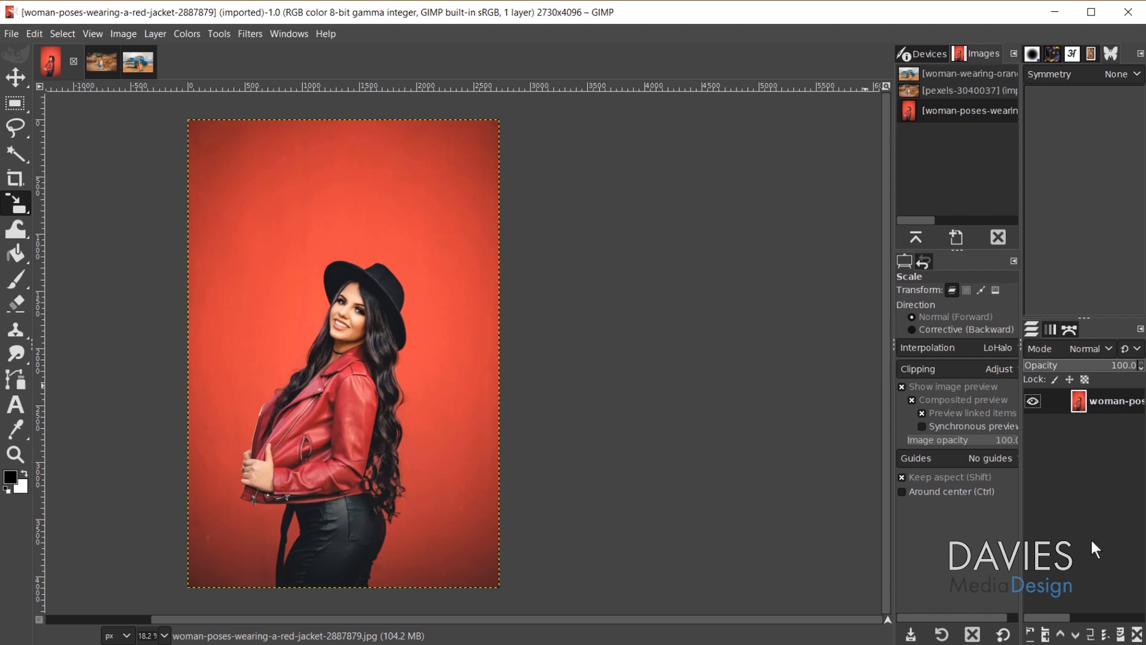
left_click(1028, 632)
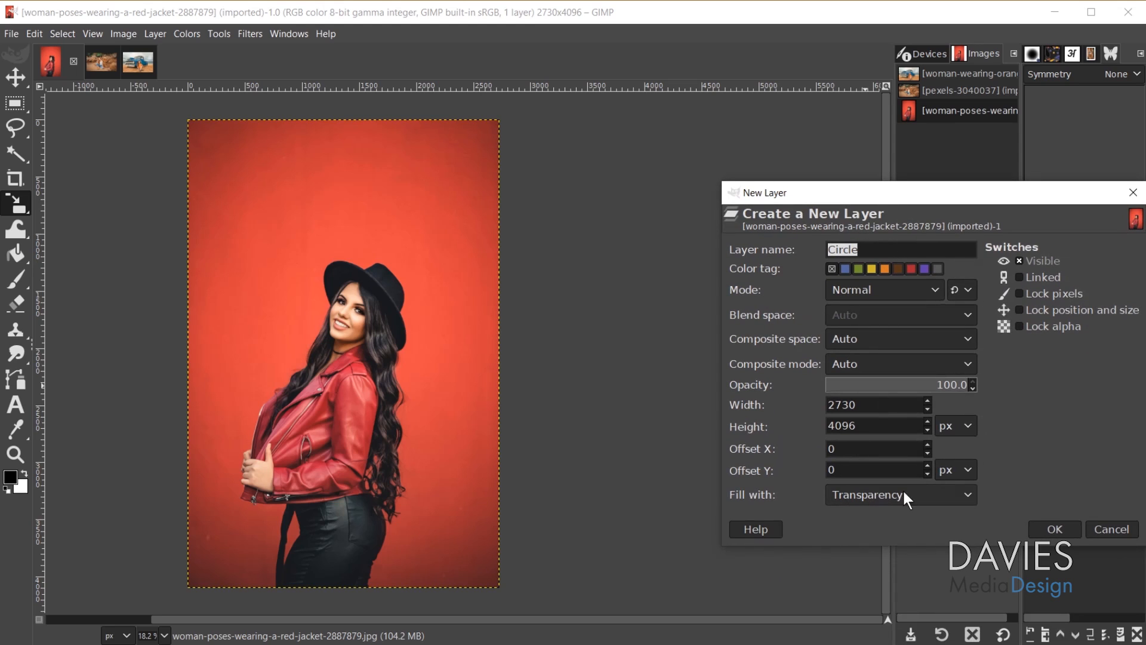
left_click(1062, 533)
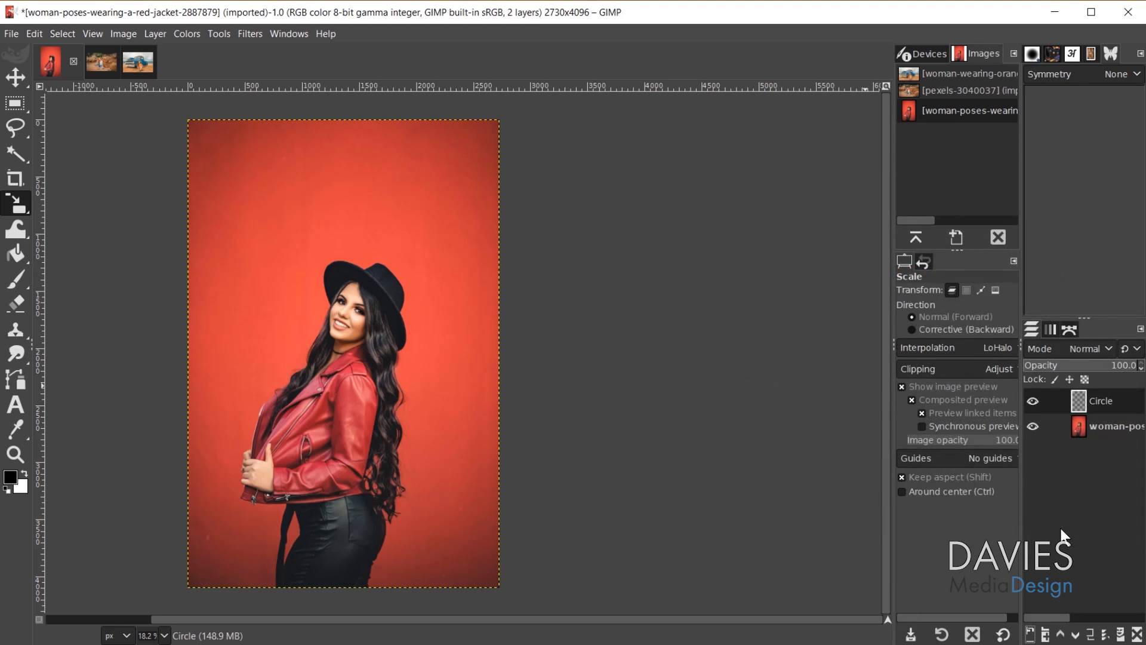
Step: Widen the docks and draw a circular selection about 1221 px across beside the model's hat with Ellipse Select
left_click_drag(853, 178, 778, 189)
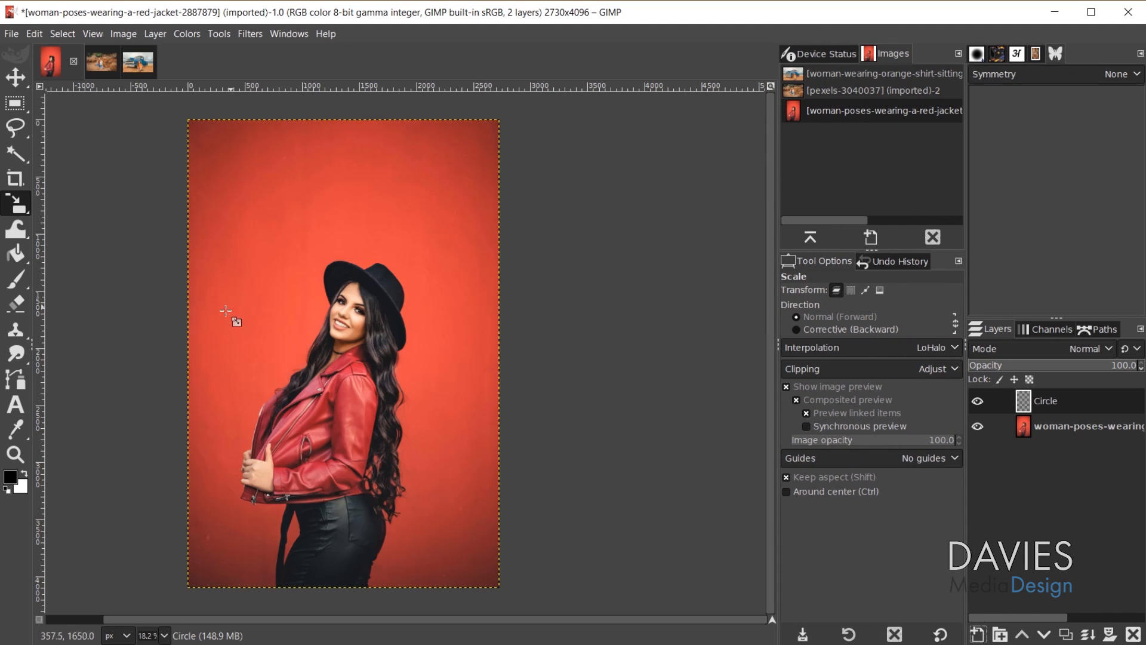
mouse_move(20, 108)
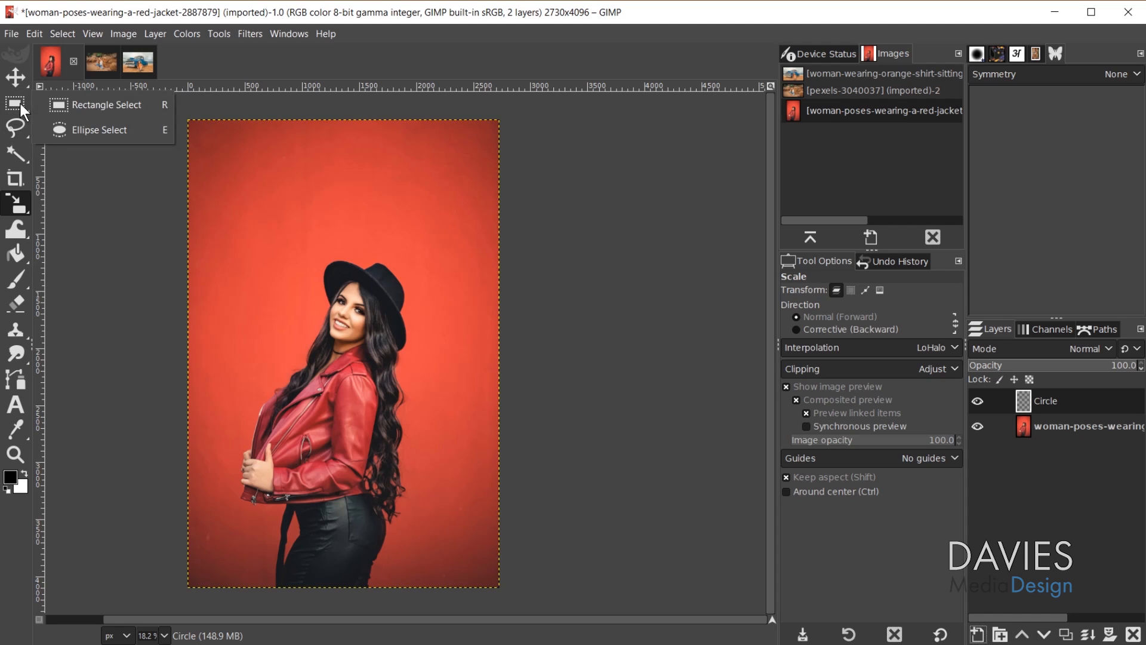
left_click(63, 128)
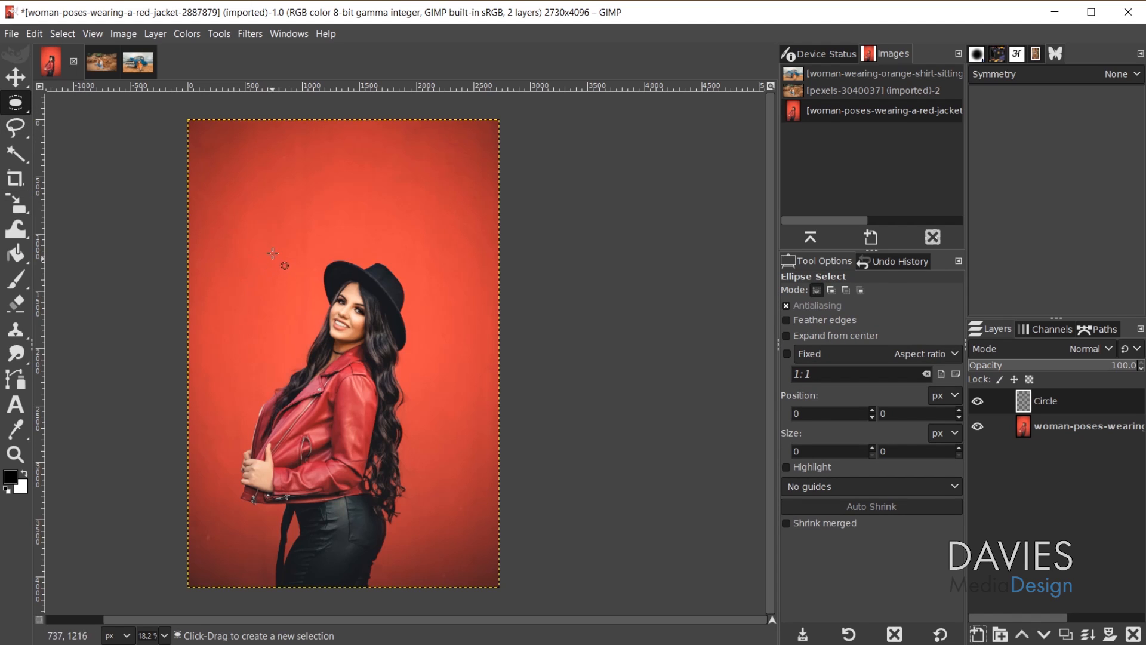
left_click_drag(277, 230, 347, 289)
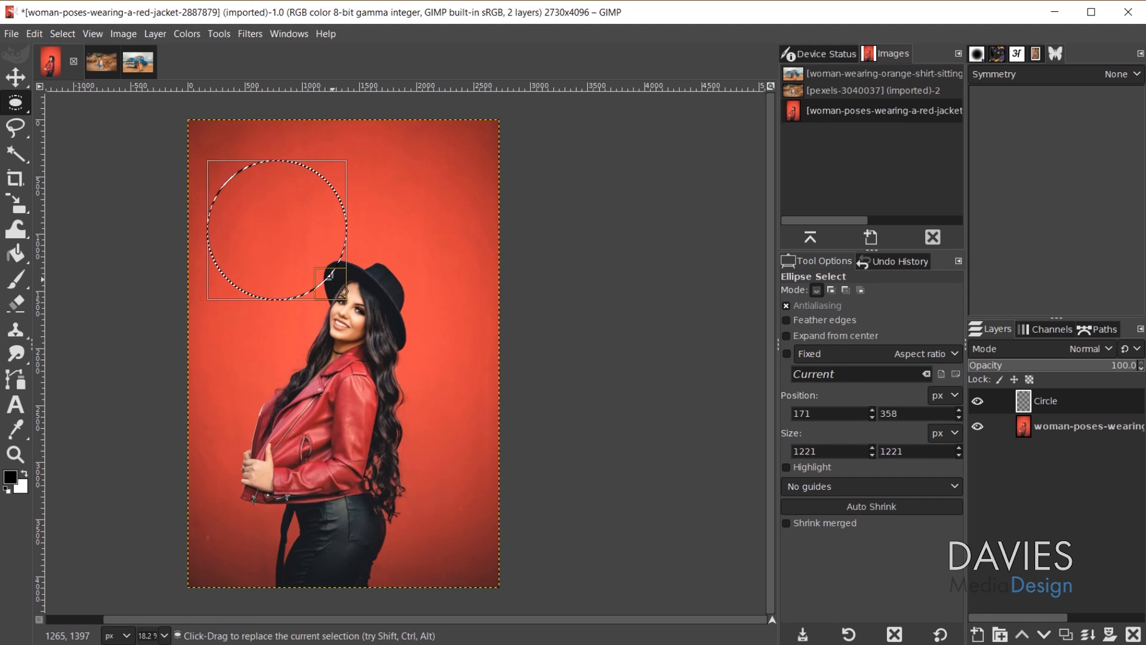
Step: Fill the circular selection with black on the Circle layer and deselect it, and link the Circle and portrait layers
key("shift")
key("shift+b")
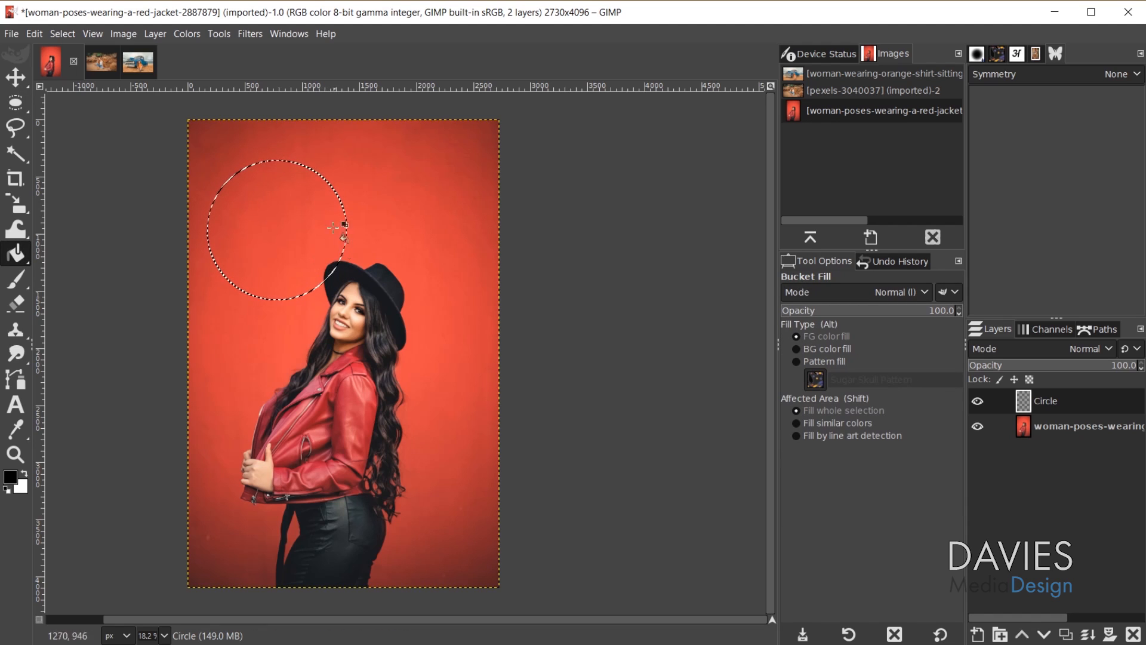
left_click(289, 213)
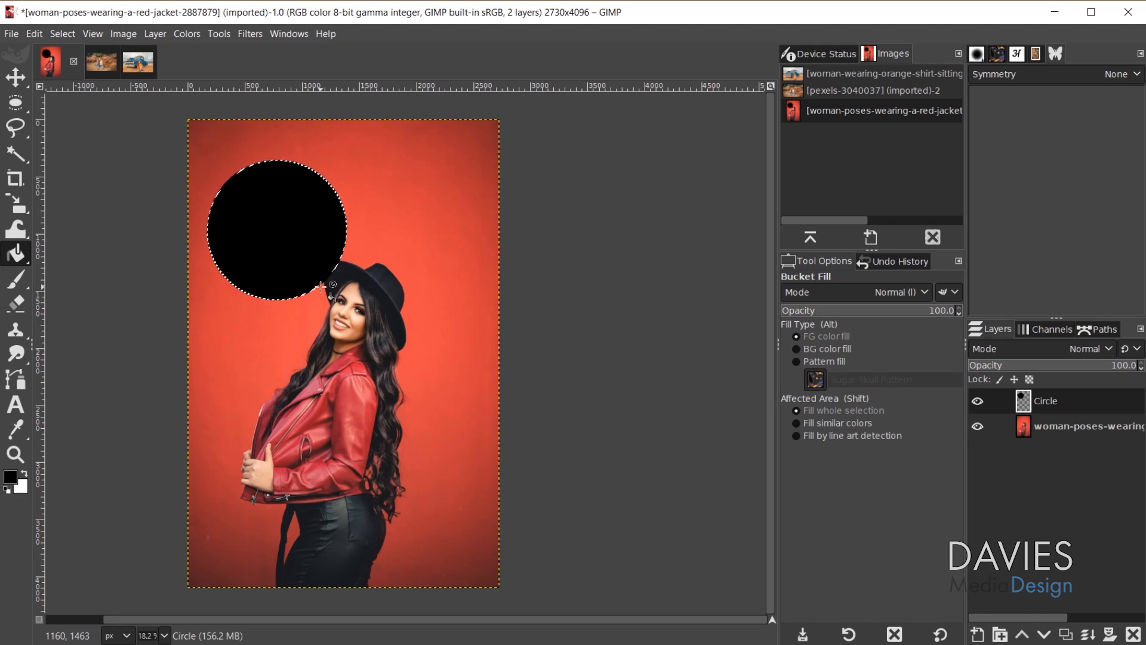
key("ctrl+shift+a")
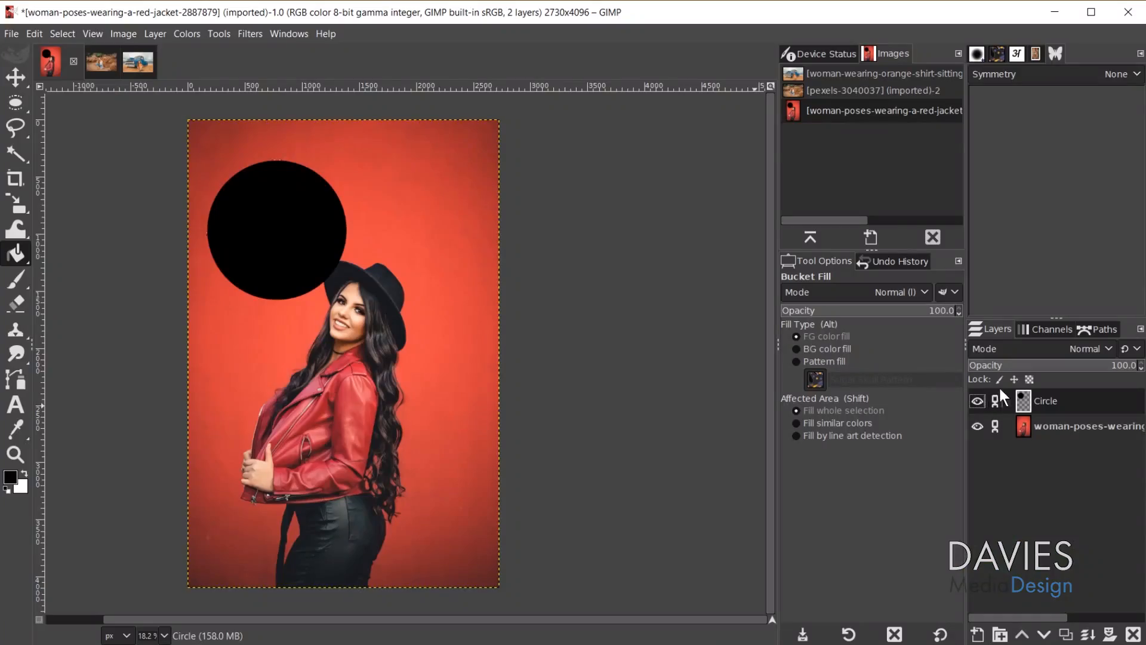
Step: Scale the linked Circle layer down to about 1530 × 2295 px with Preview linked items turned off
left_click(23, 203)
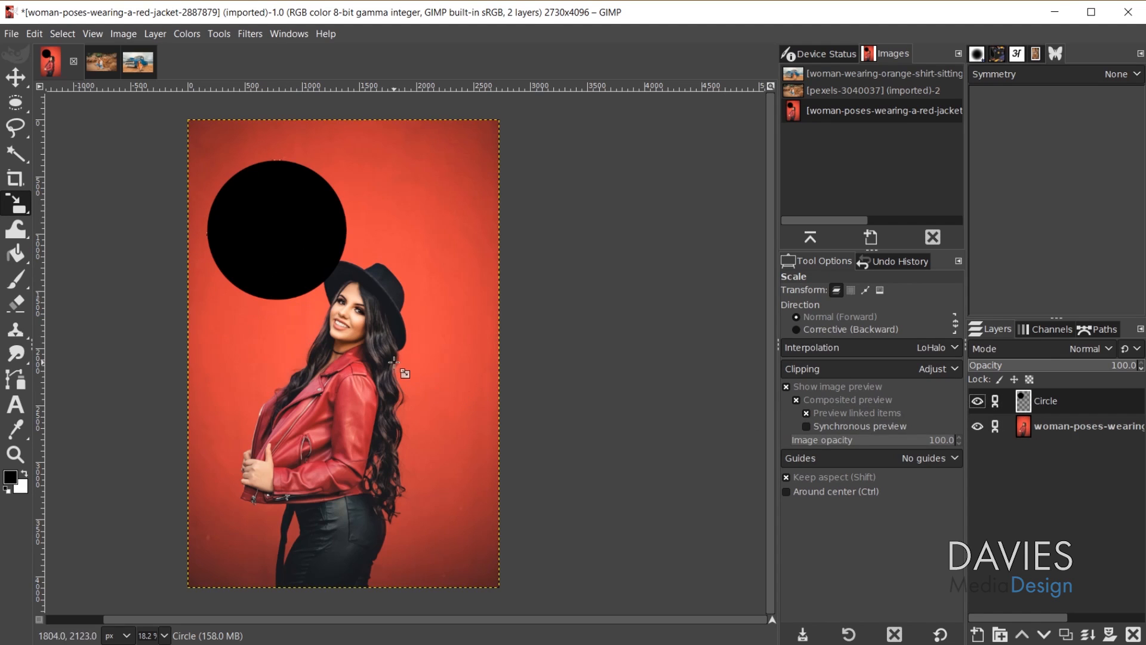
left_click(281, 197)
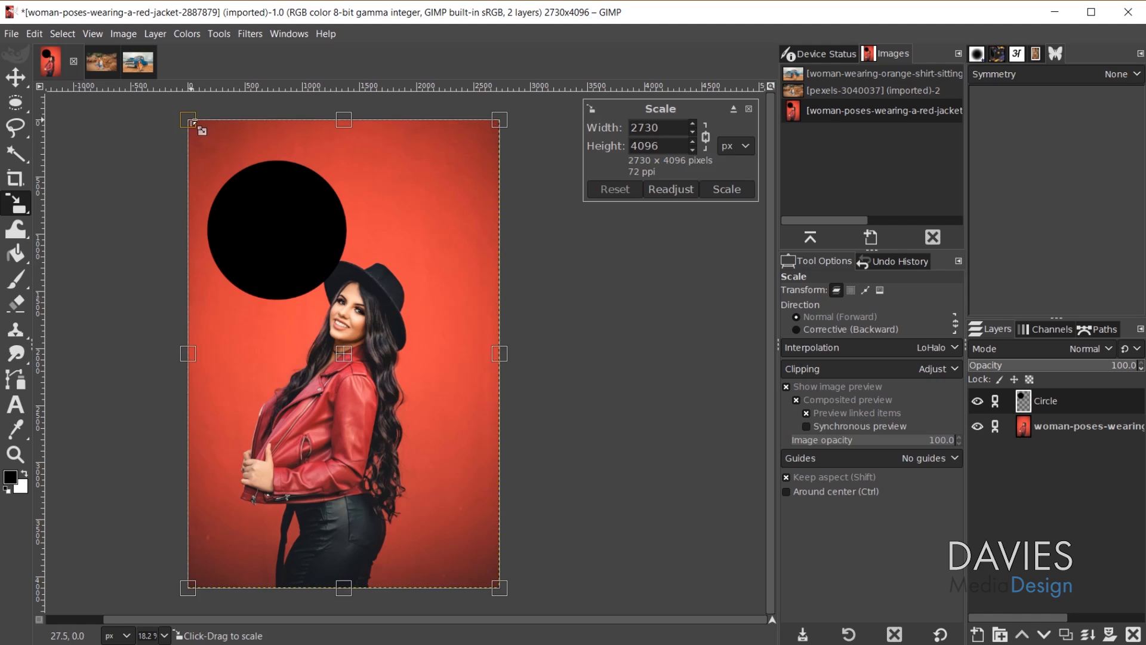
left_click(806, 413)
left_click_drag(187, 119, 335, 321)
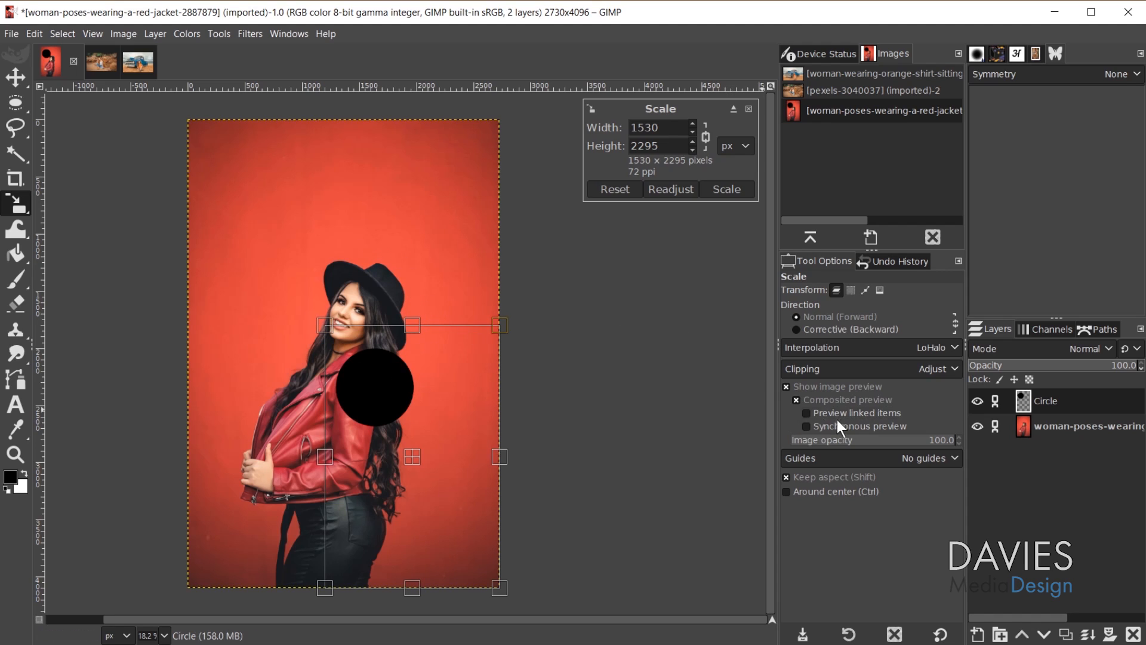
Step: Turn on Preview linked items and rescale the linked circle and portrait to about 2018 × 3027 px
left_click(806, 413)
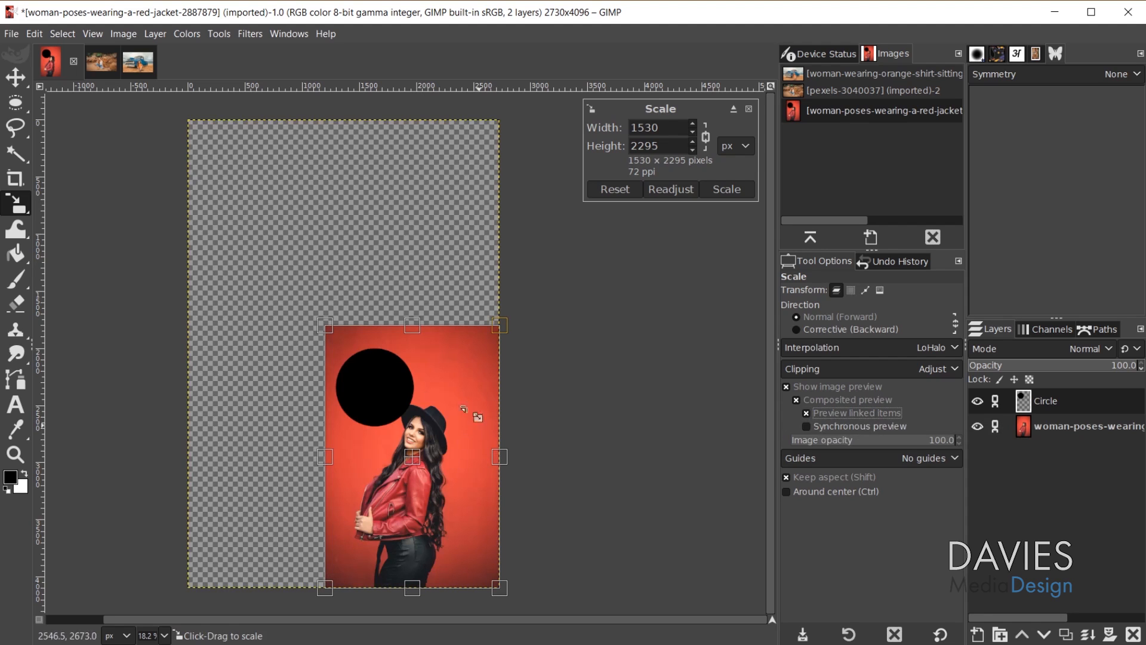
left_click_drag(322, 329, 204, 261)
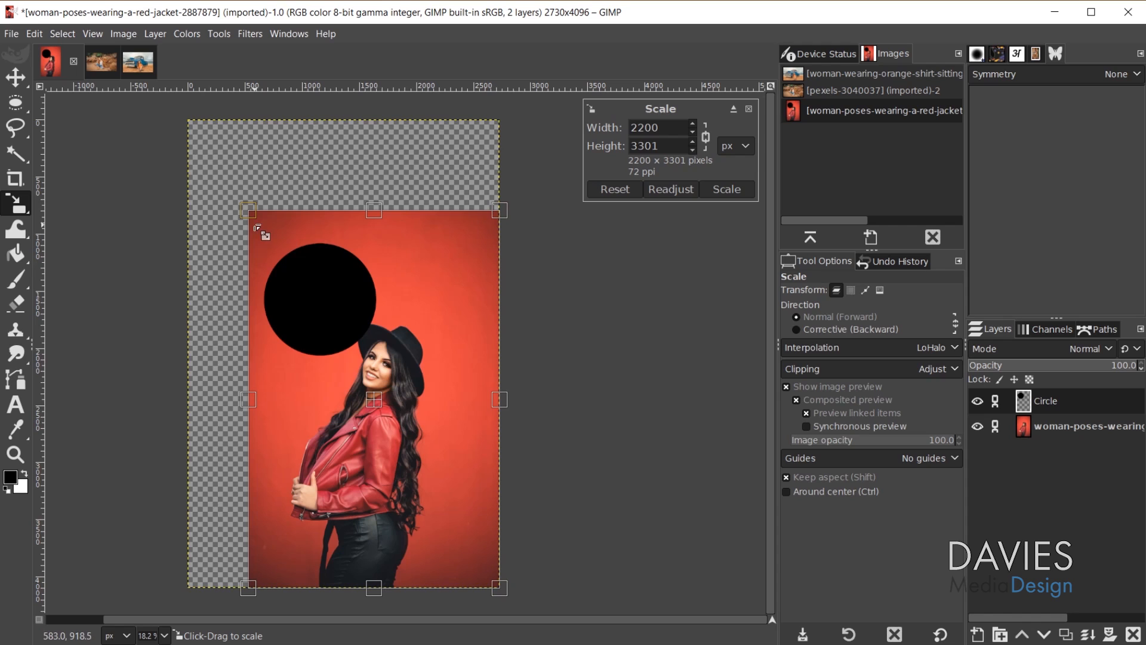
left_click_drag(248, 212, 322, 220)
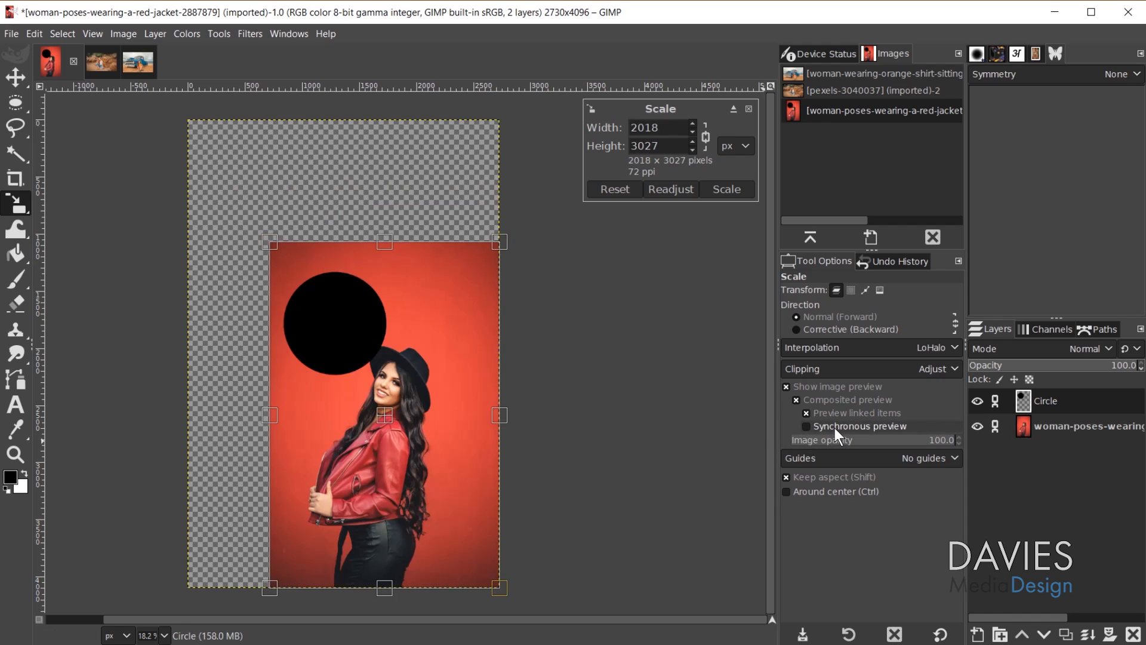
Step: Turn on Synchronous preview, scale the linked circle and portrait to about 2077 × 3116 px, and apply it near the canvas centre
left_click(809, 425)
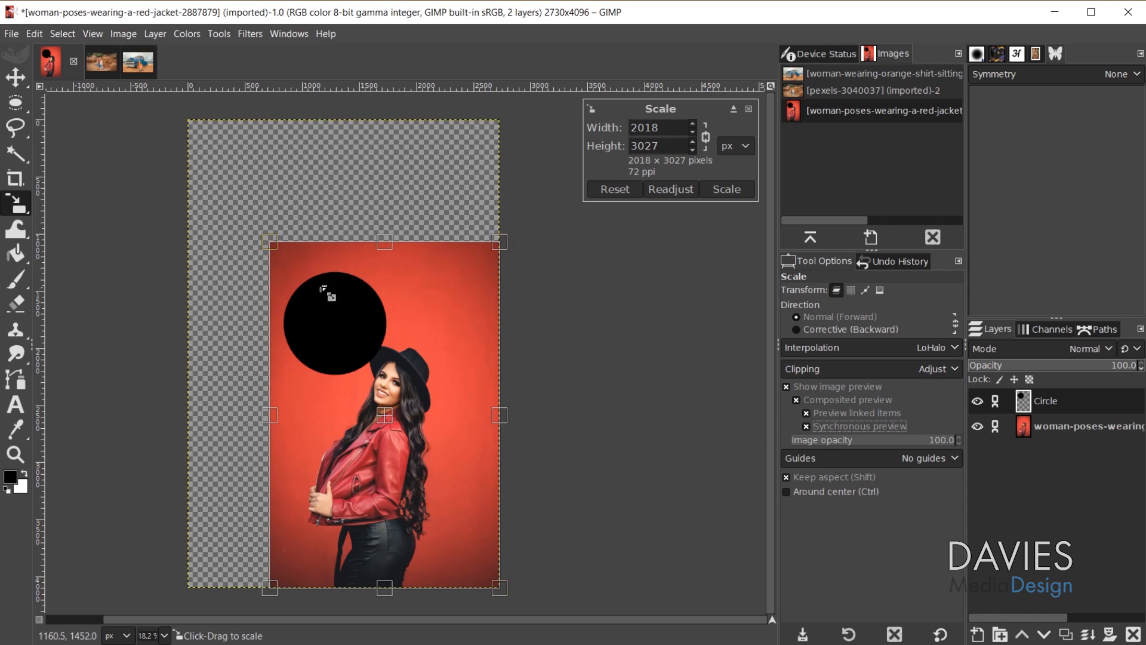
left_click_drag(274, 246, 244, 253)
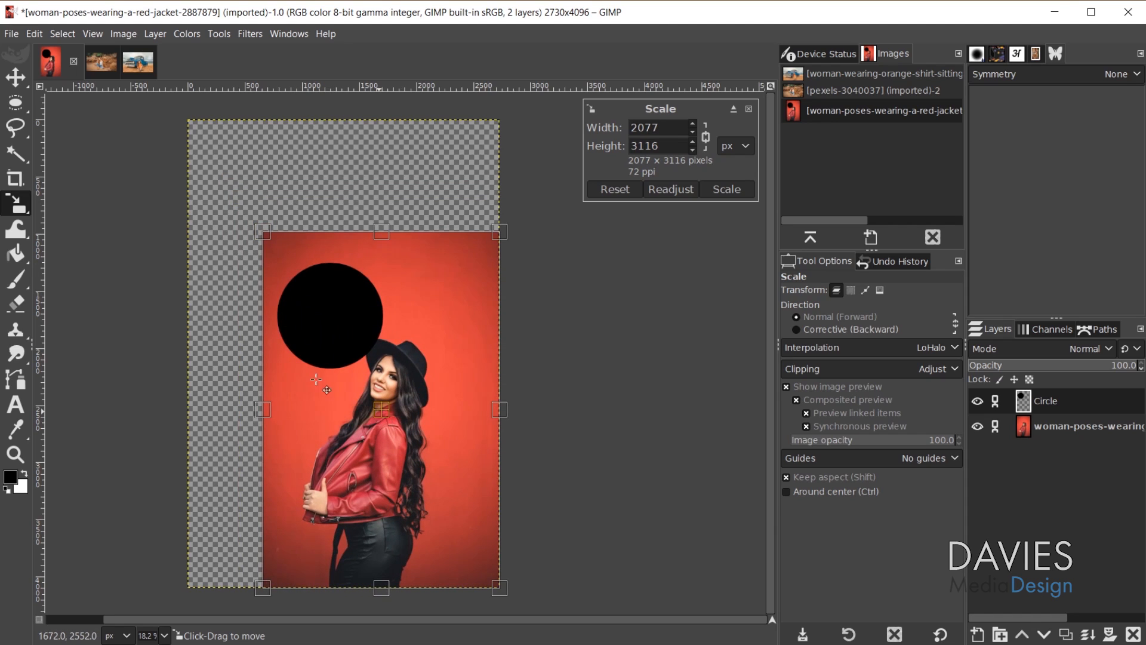
left_click_drag(316, 379, 362, 346)
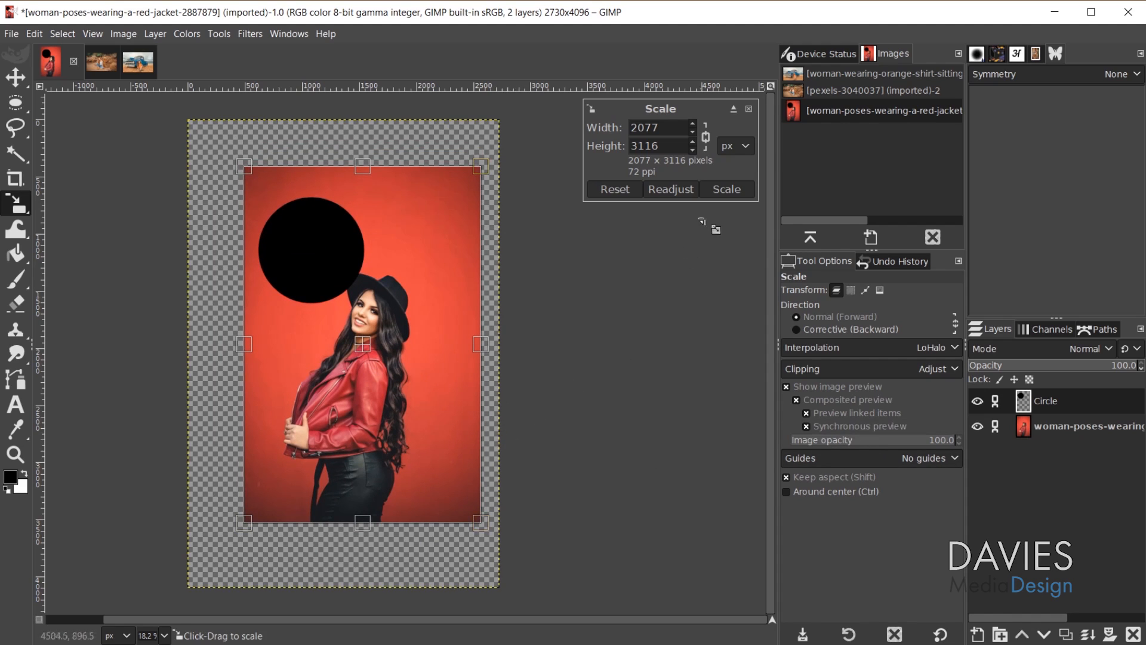
left_click(739, 189)
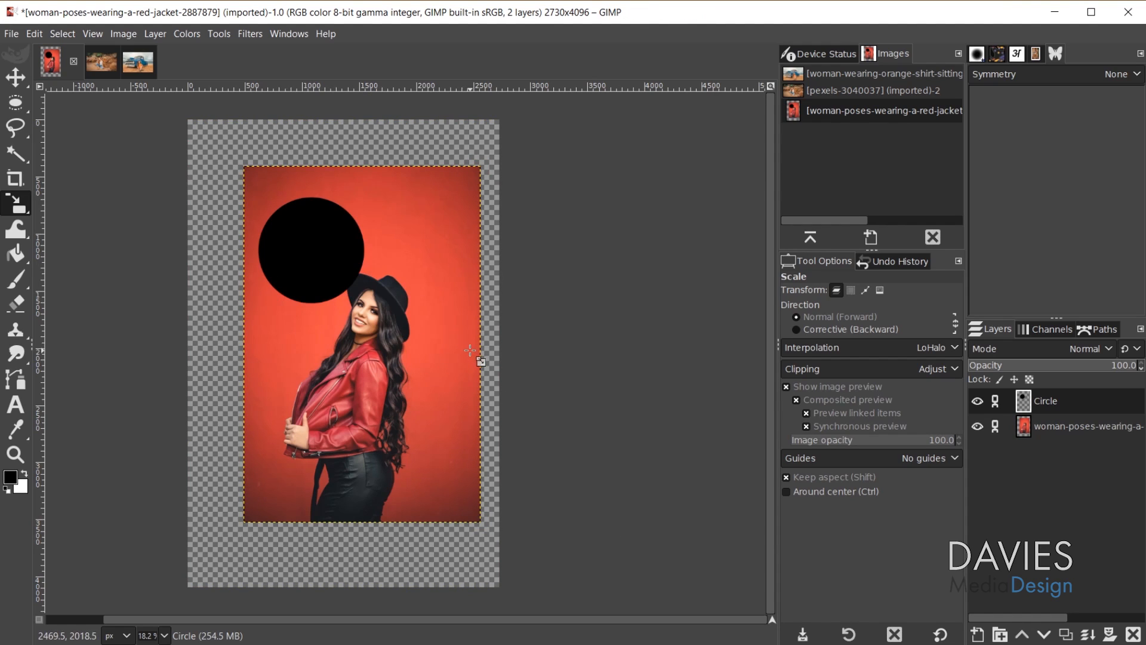
Step: Undo the scaling of the circle and portrait, and close the red-jacket image while discarding its changes
key("ctrl+z")
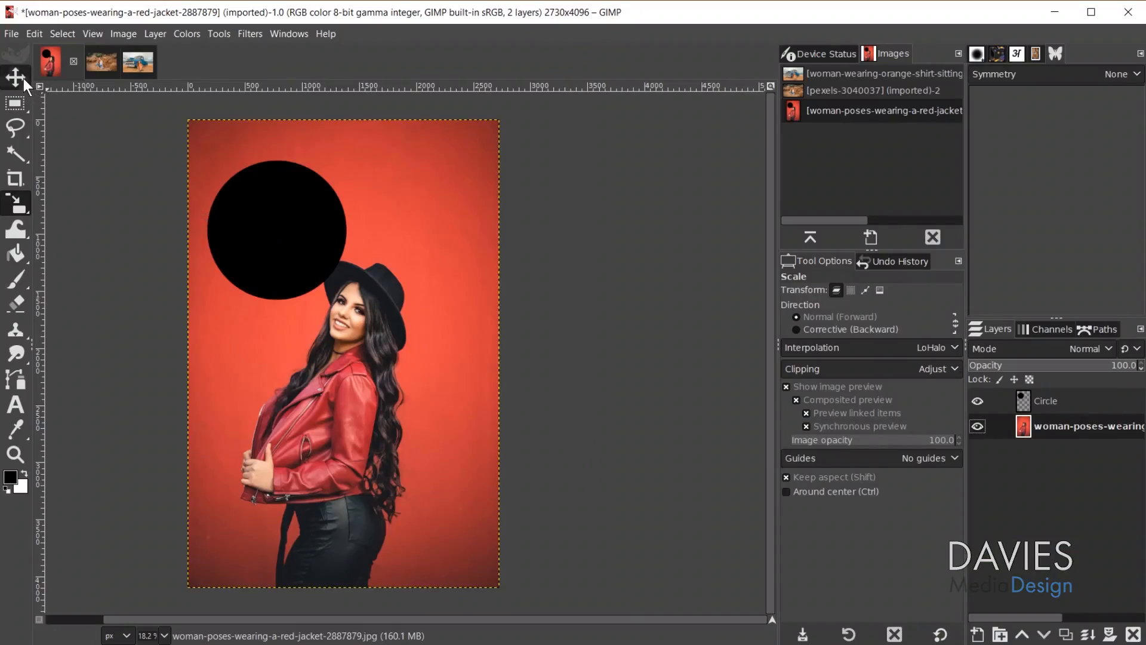
left_click(23, 78)
left_click(74, 61)
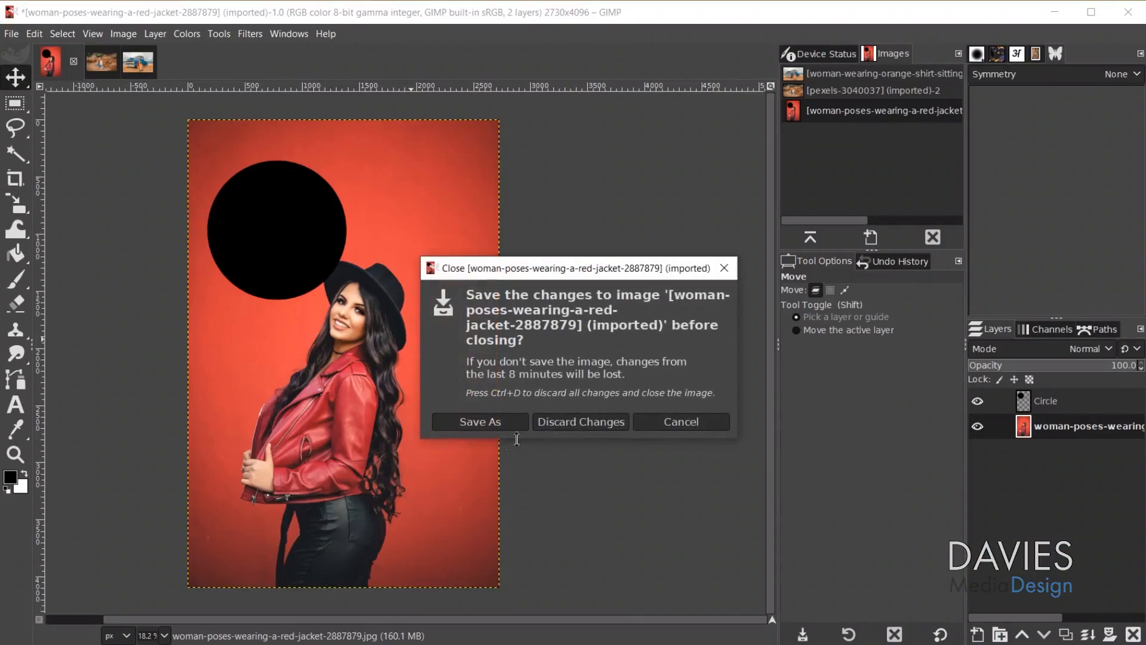
left_click(573, 422)
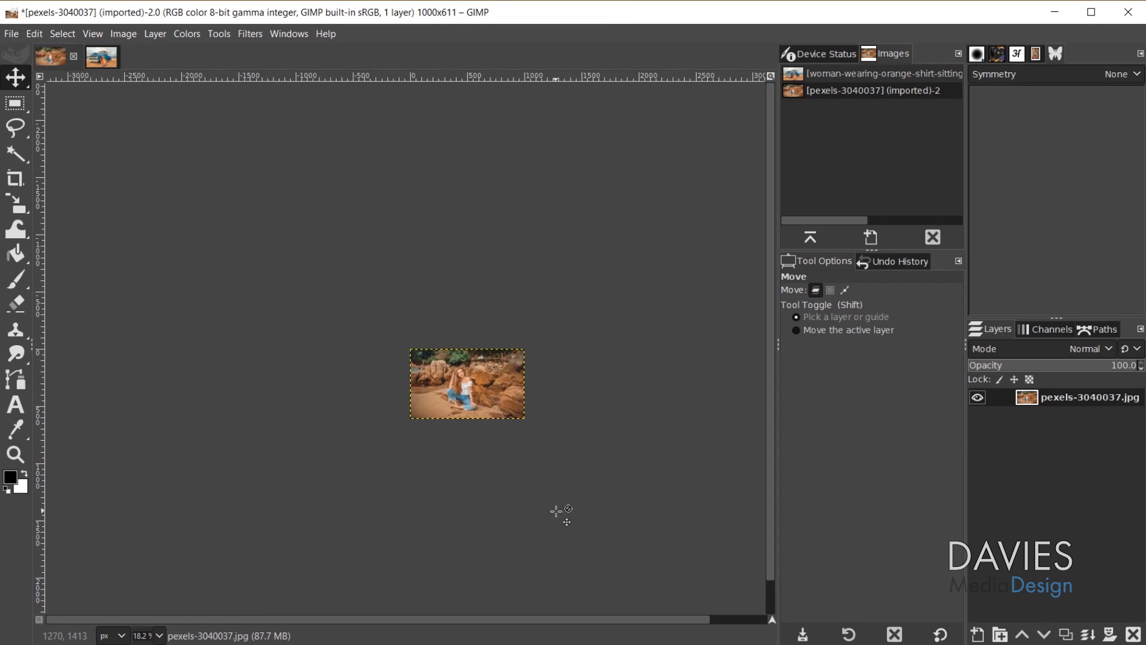
Step: Add a White (full opacity) layer mask to the pexels-3040037.jpg layer
scroll(463, 377, "up", 4)
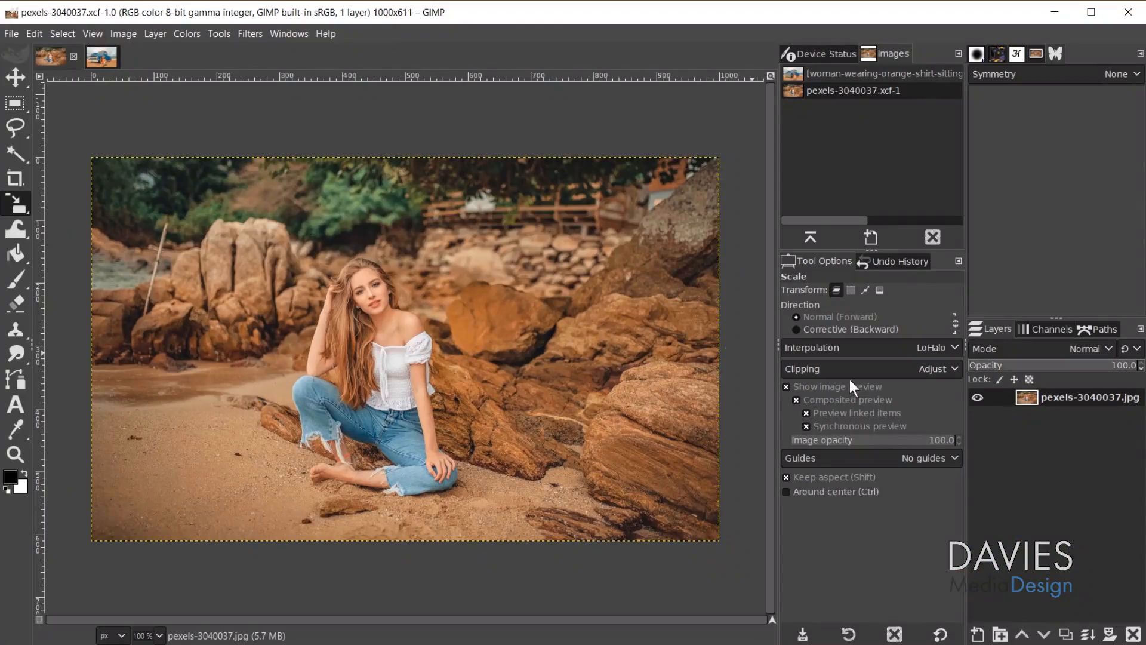
left_click(1111, 635)
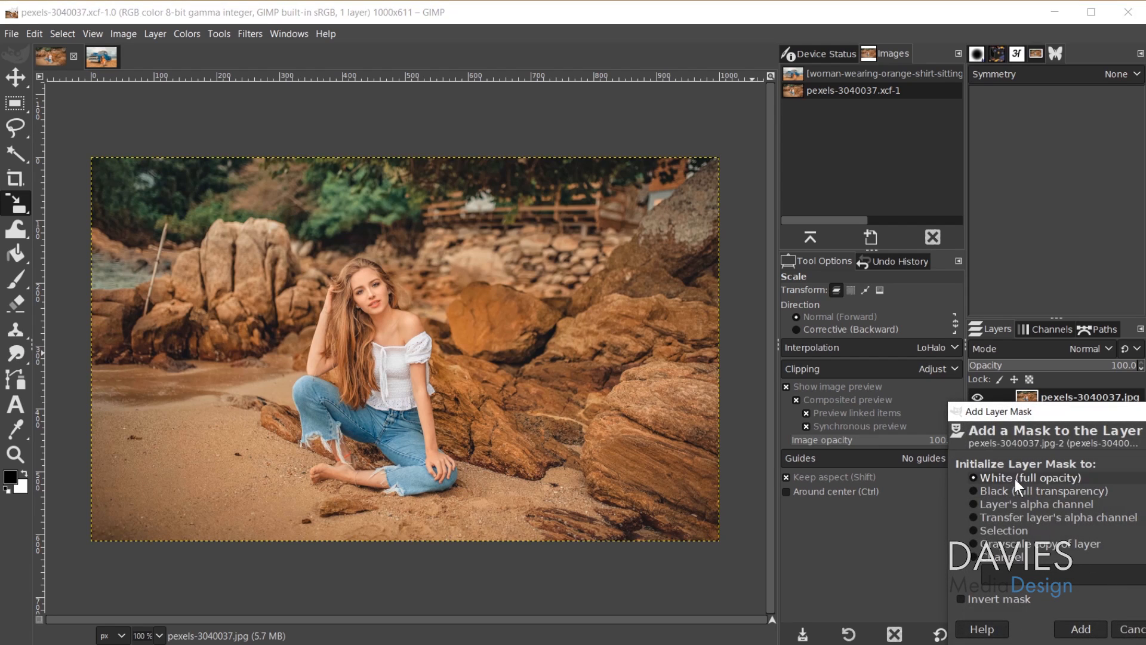
left_click(1082, 629)
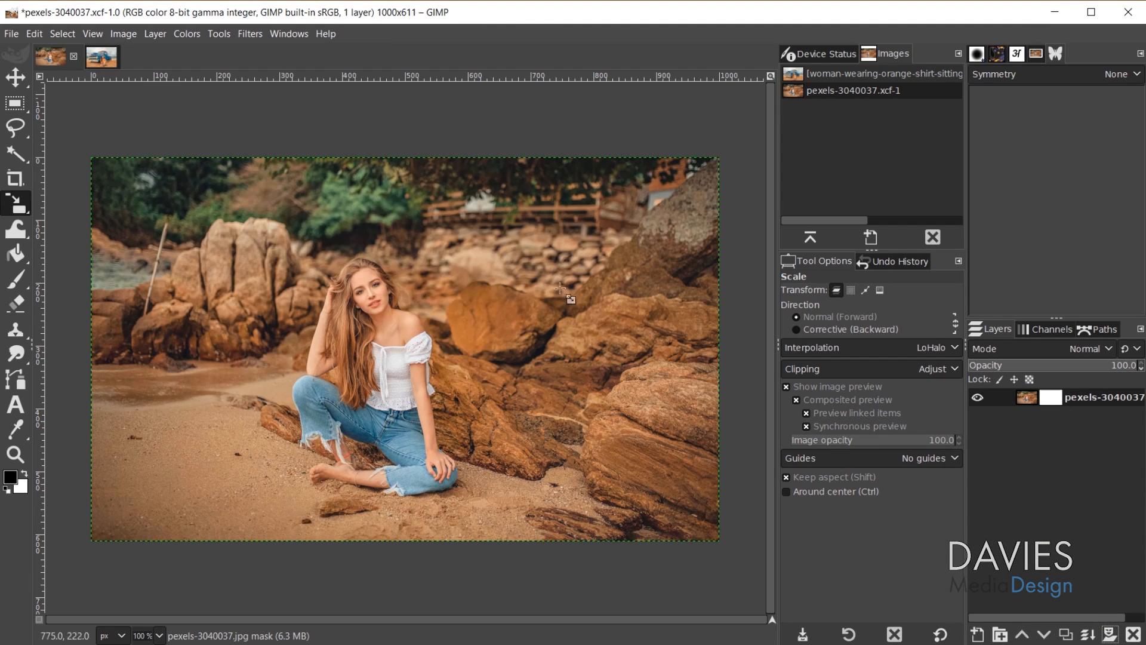
Step: Hide a rectangle about 677 × 219 px across the woman's upper body by filling it with black on the mask, and deselect it
left_click(15, 104)
left_click_drag(205, 233, 631, 370)
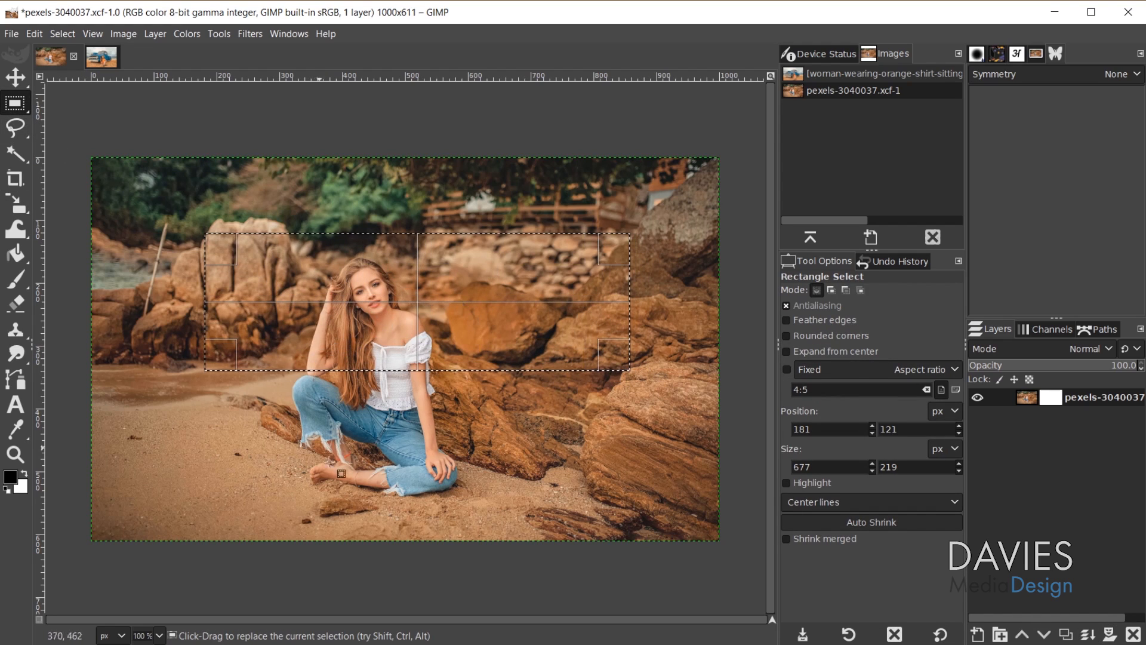
key("shift+b")
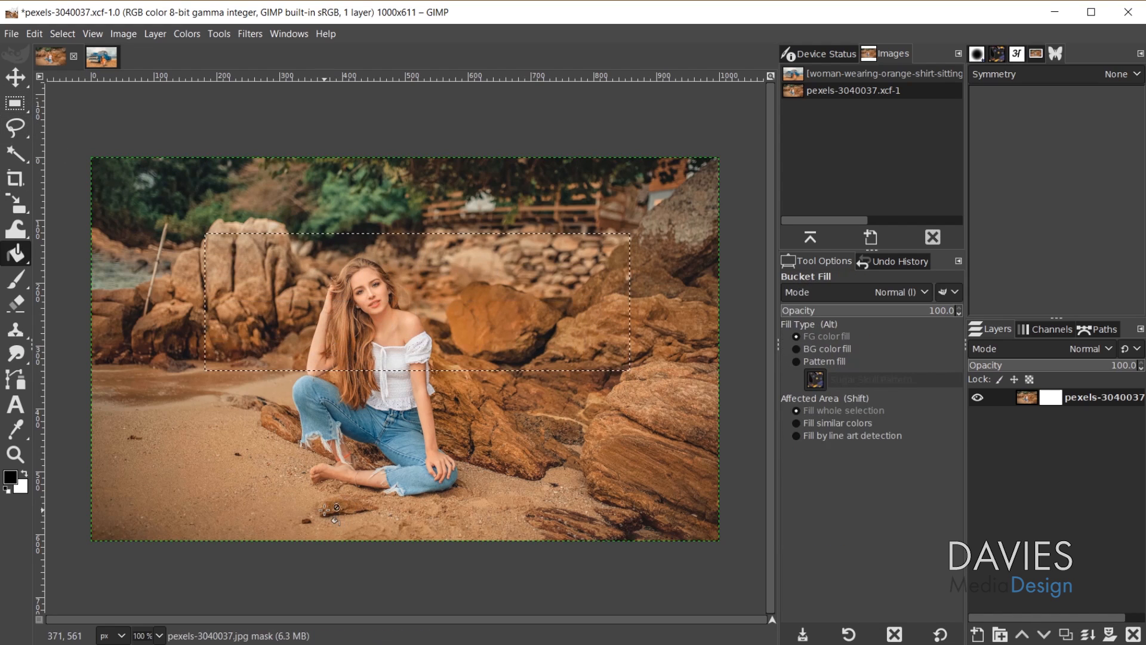
left_click(476, 300)
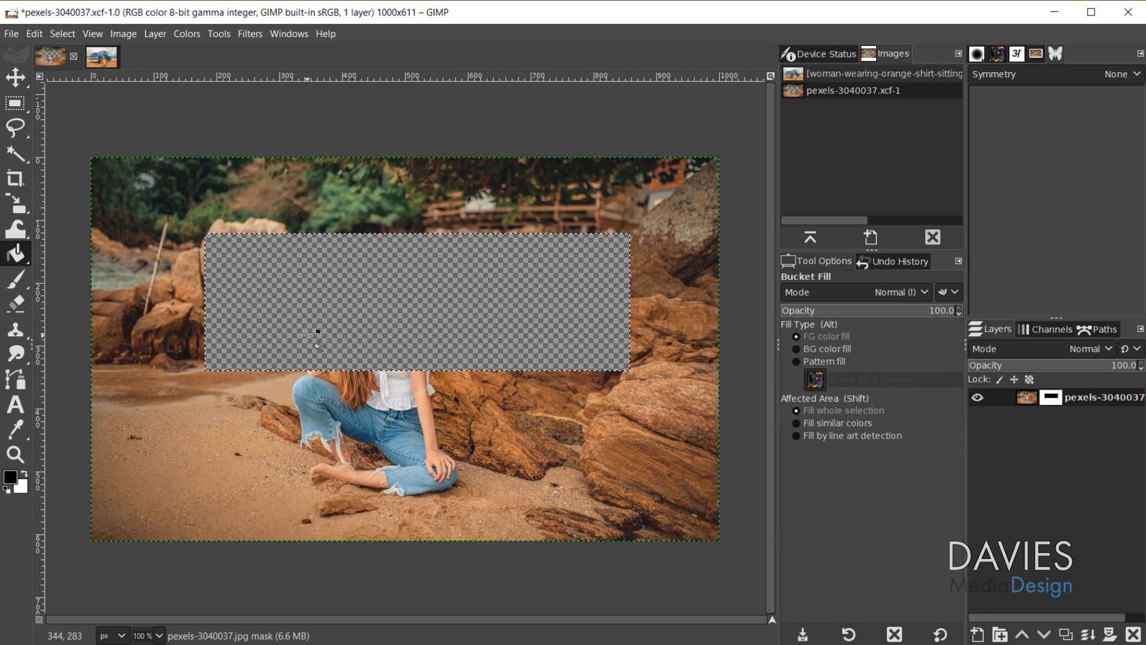
key("shift+ctrl+a")
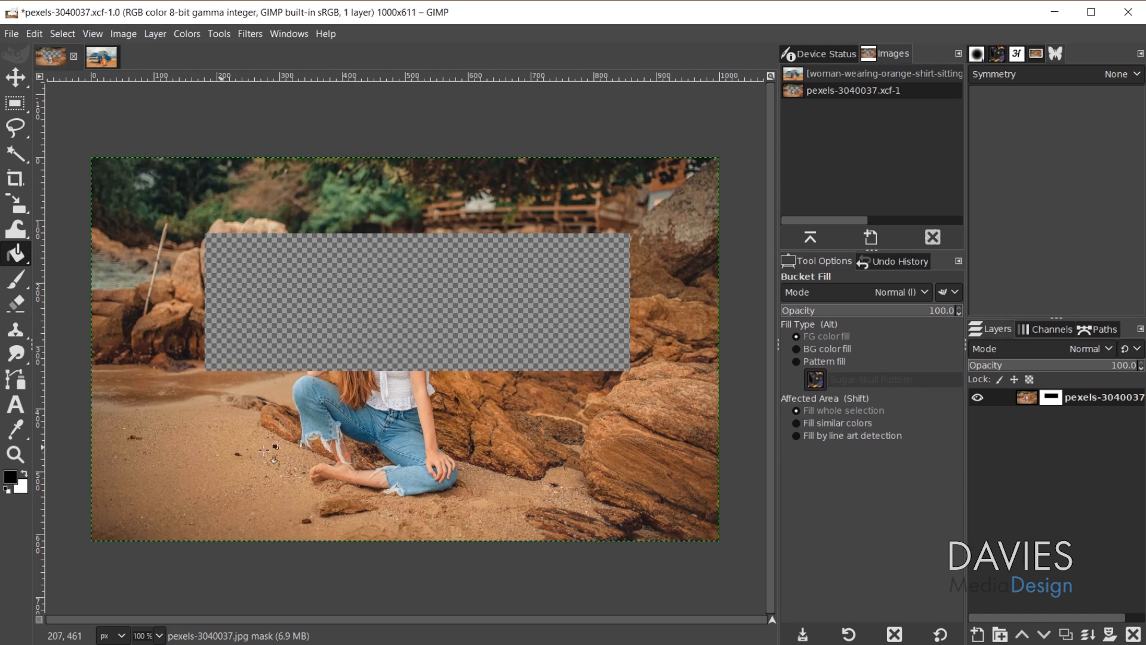
Step: Try scaling only the layer mask to about 720 × 440 px with the Scale tool, and reset the transform
key("shift+s")
left_click(251, 256)
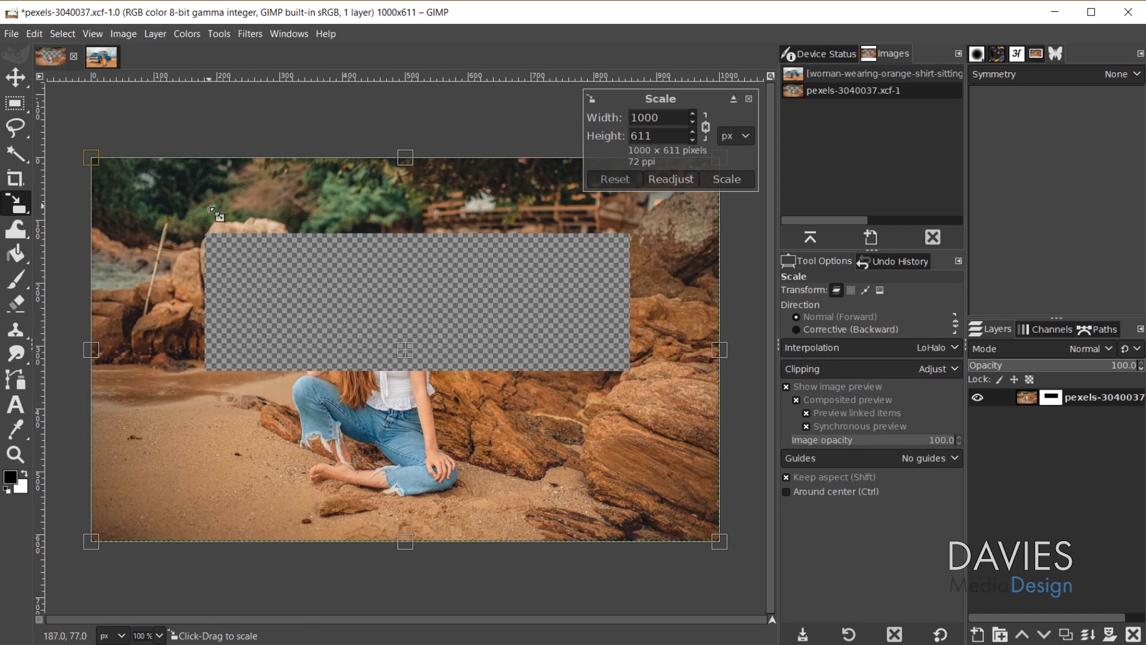
left_click_drag(94, 159, 227, 337)
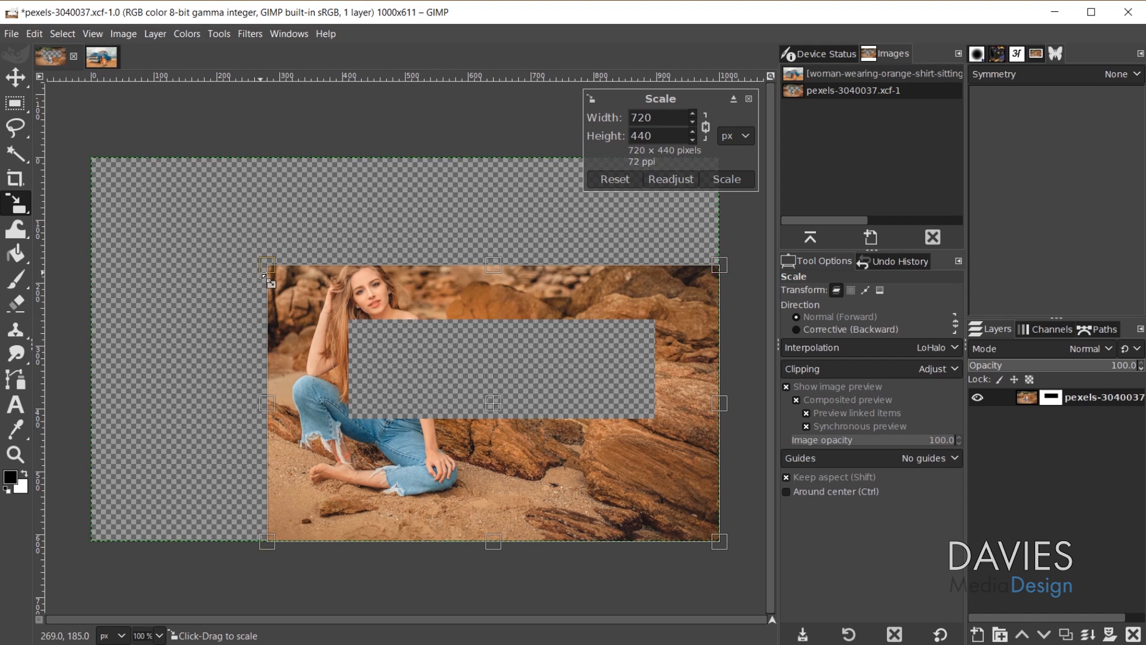
left_click(604, 179)
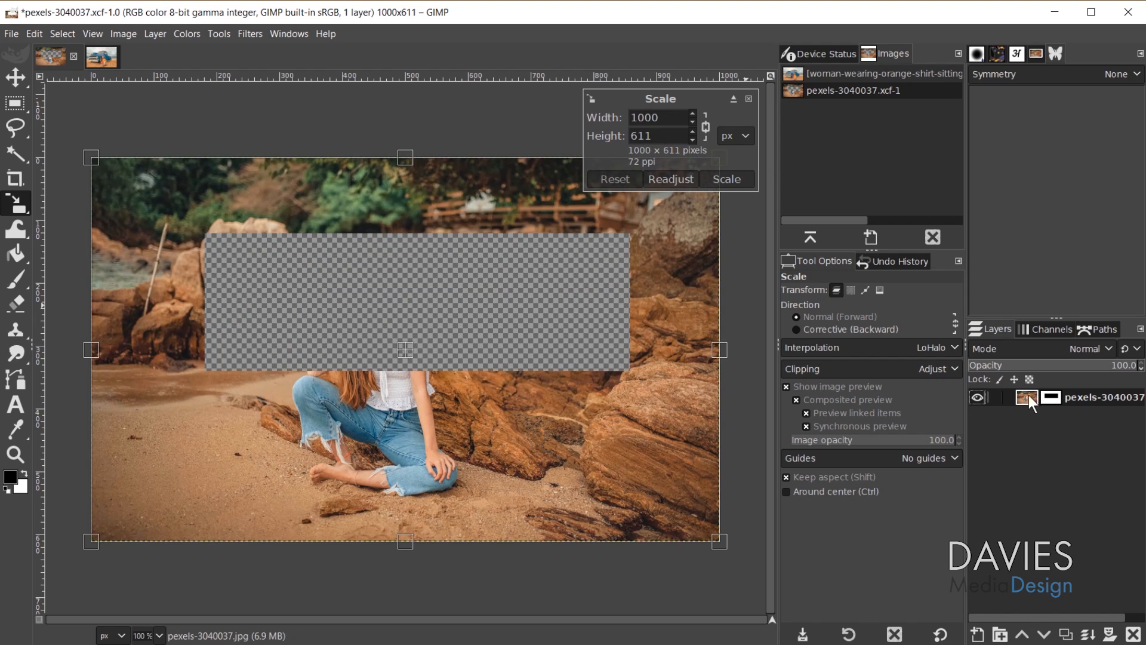
Step: Scale the pexels-3040037.jpg layer together with its mask to about 452 × 276 px, apply it, and undo the scaling
left_click_drag(92, 157, 284, 249)
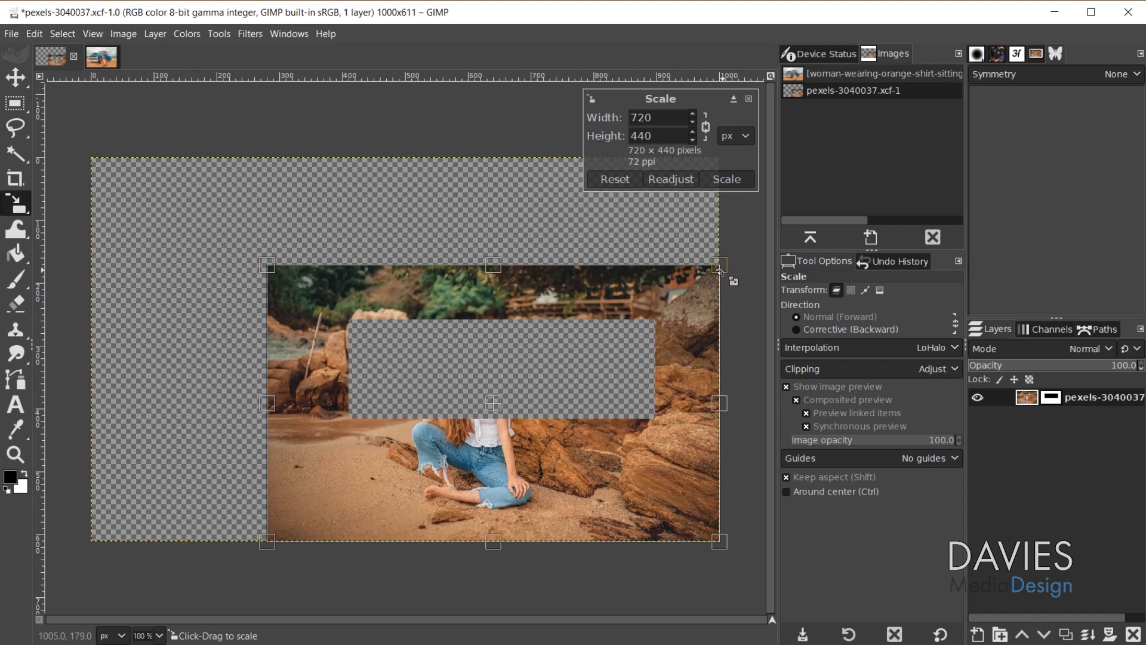
left_click_drag(720, 272, 532, 345)
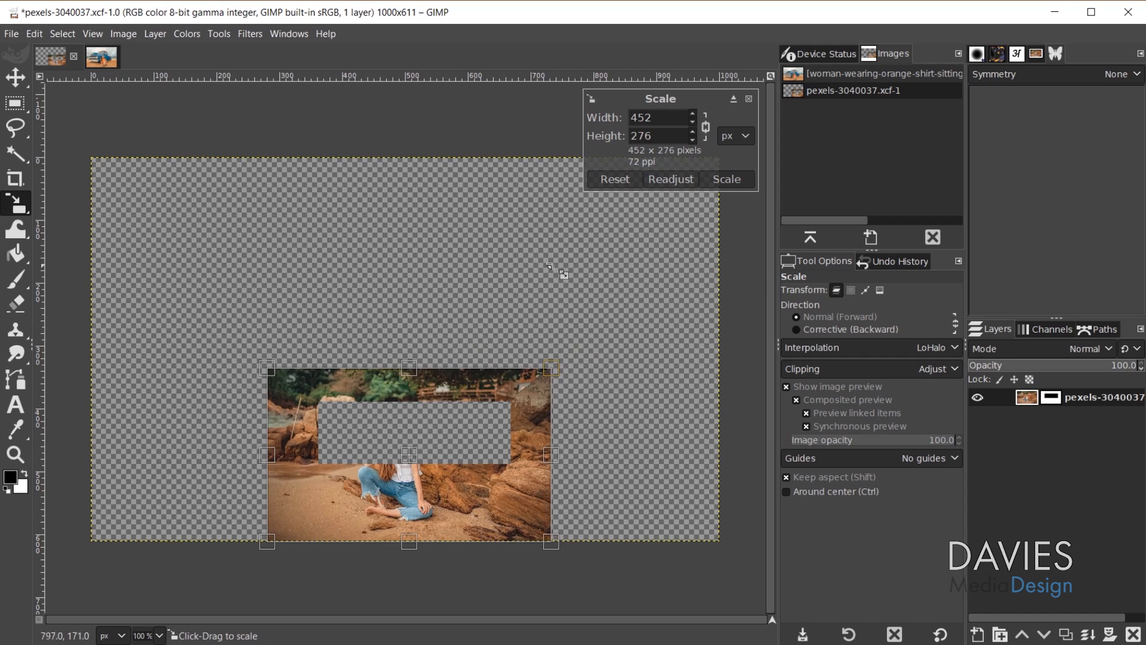
left_click(727, 179)
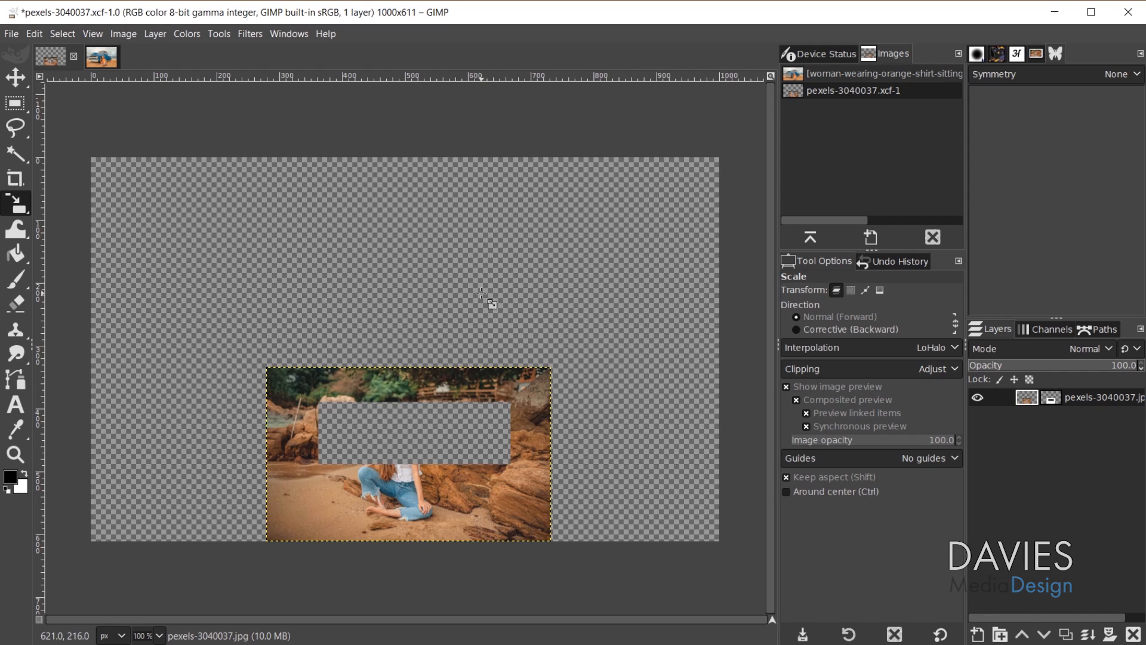
key("ctrl+z")
Step: Delete the layer mask from the pexels-3040037.jpg layer
left_click(1055, 396)
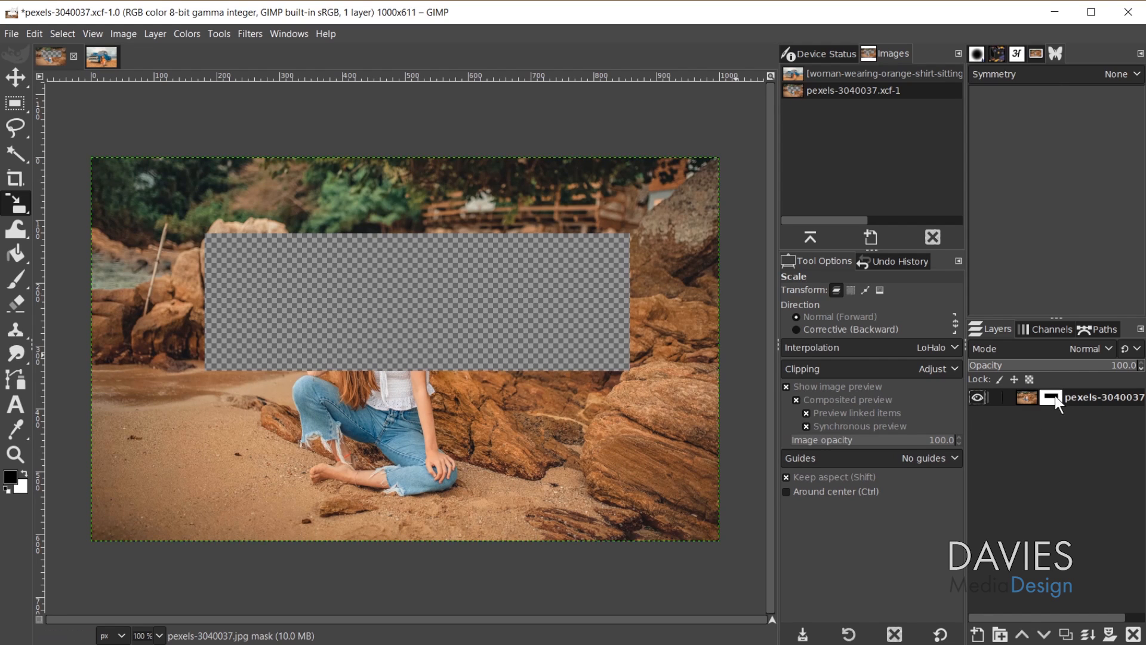
right_click(1055, 396)
left_click(1004, 323)
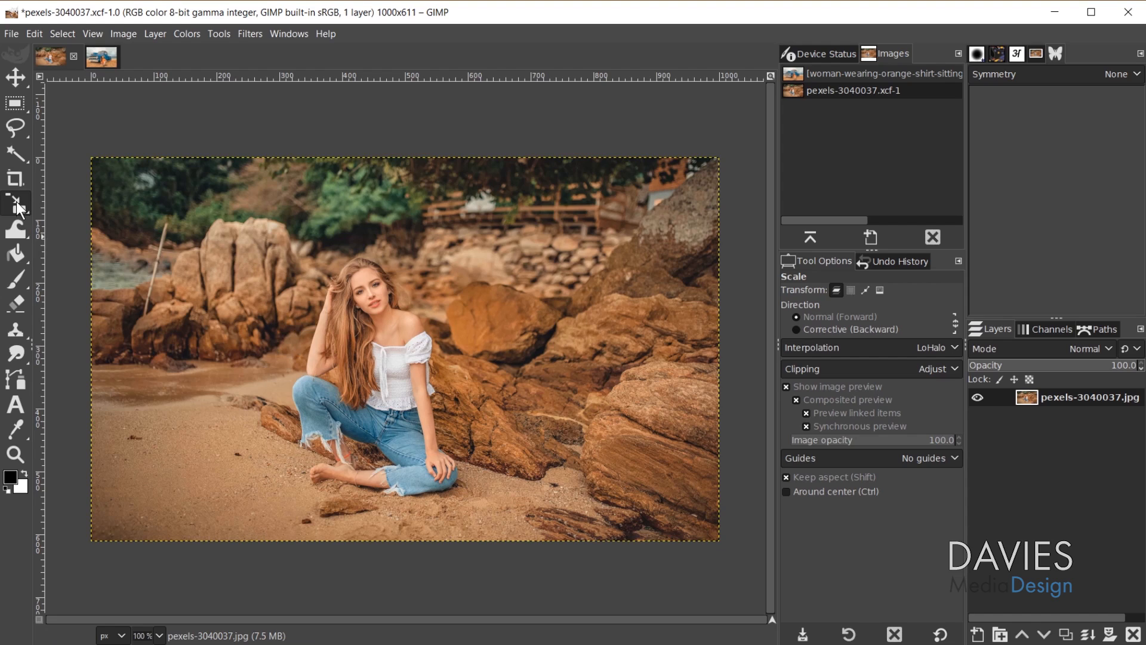
Step: Start a 3D Transform on the beach photo, move its vanishing point to about X 491, Y 289.5 px, and set the camera to Focal length
mouse_move(16, 204)
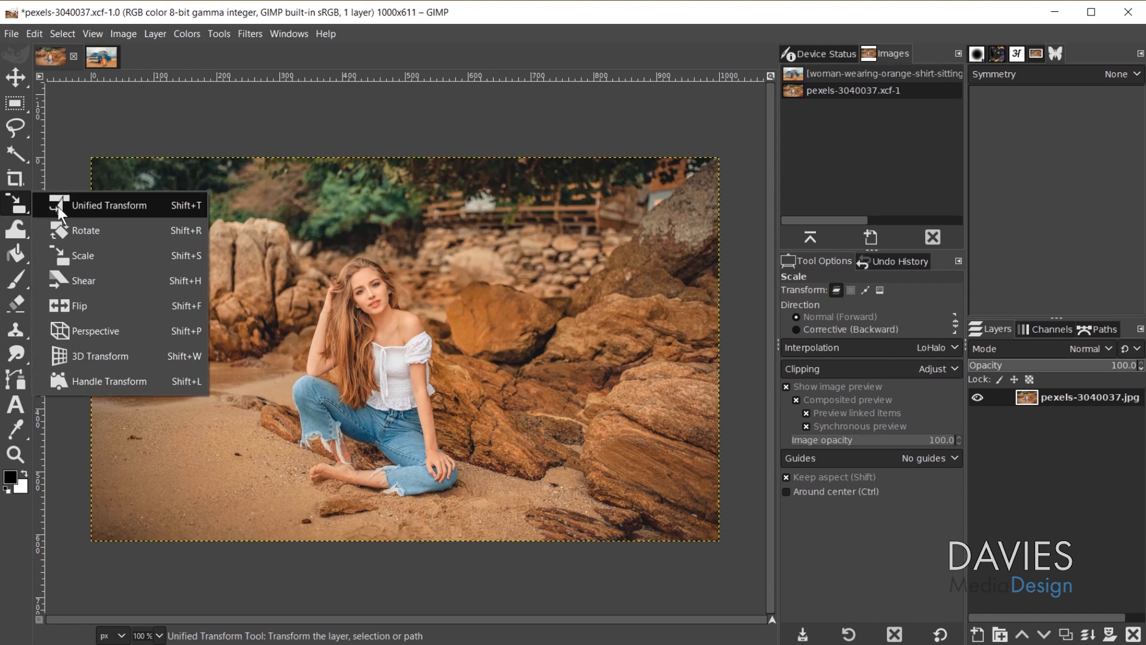
left_click(116, 358)
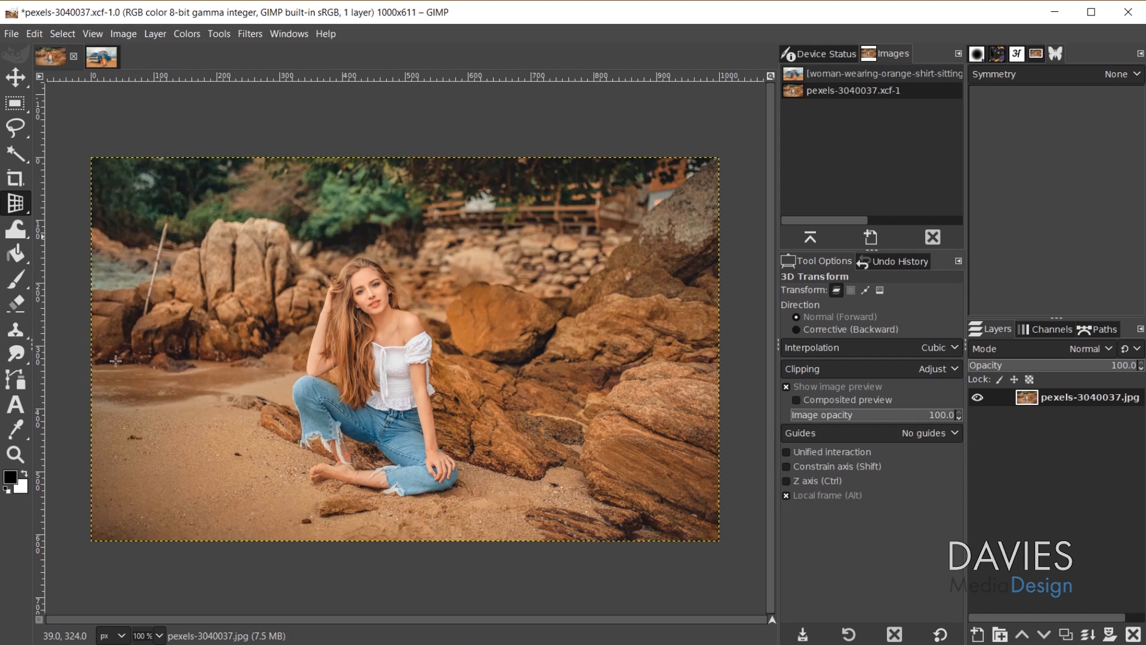
left_click(440, 301)
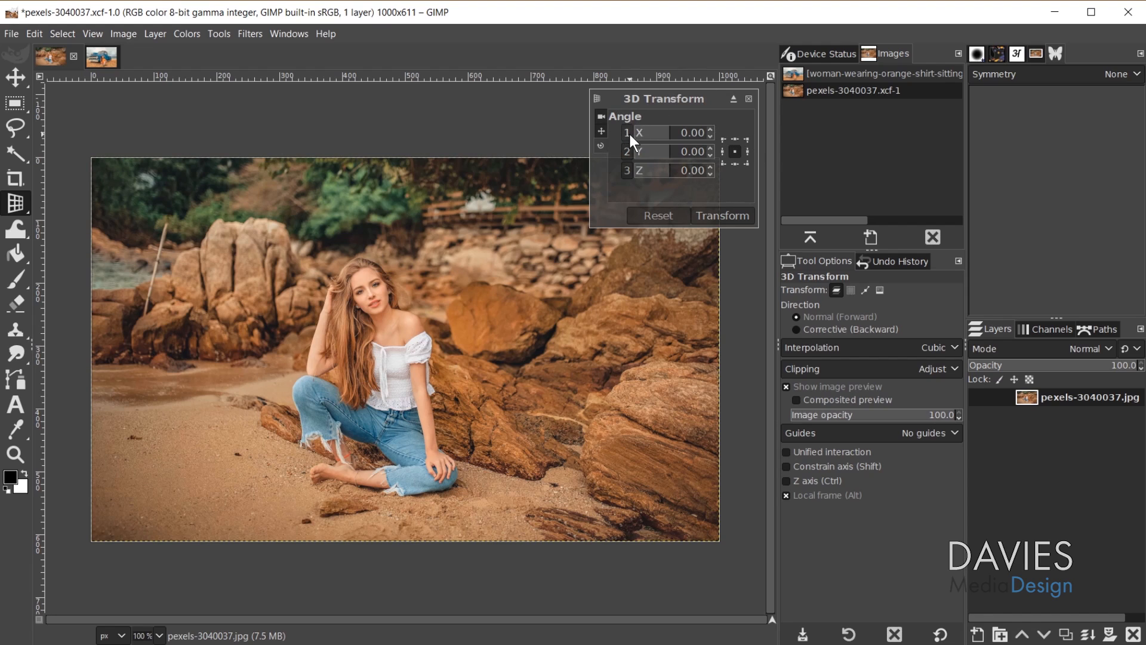
left_click(600, 116)
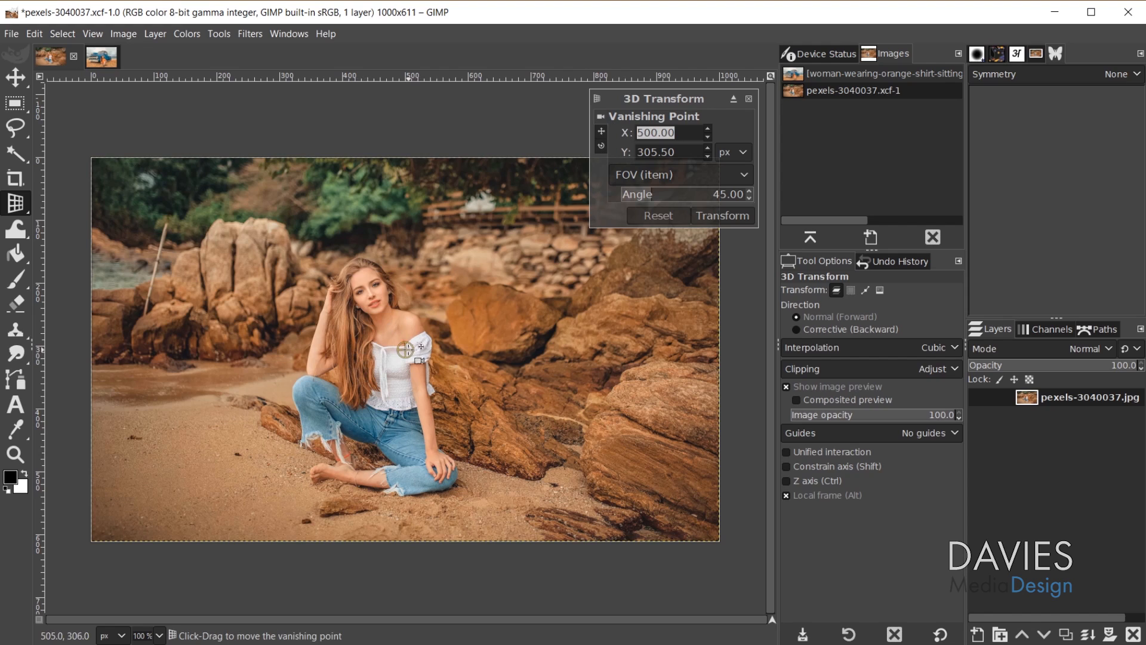
left_click_drag(416, 347, 399, 328)
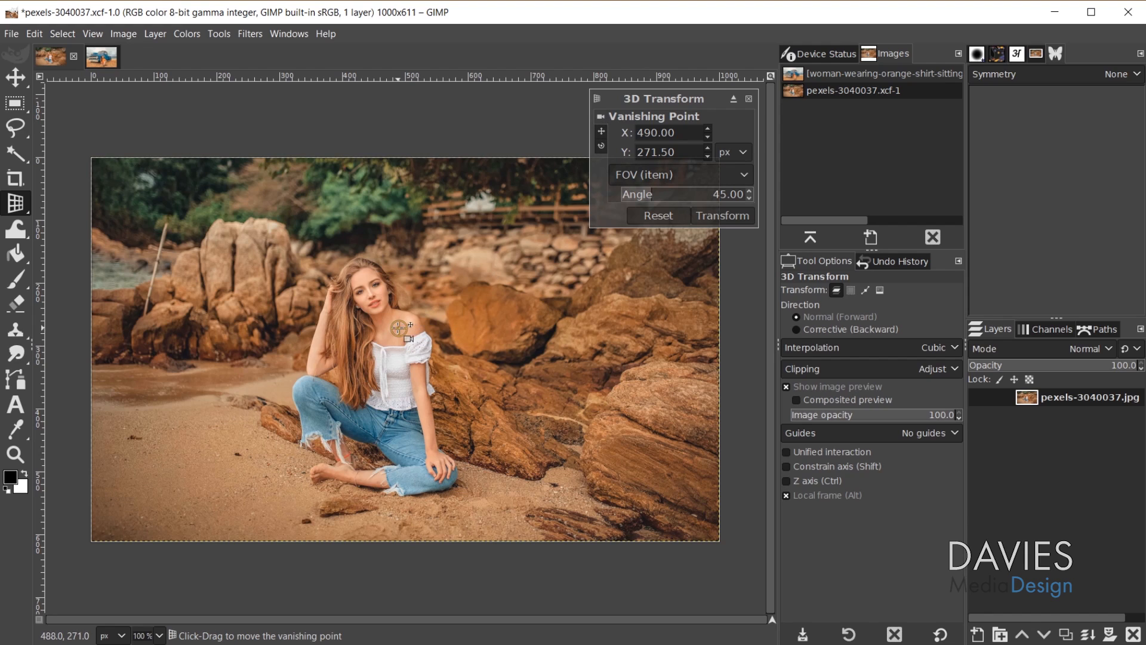
mouse_move(398, 328)
left_mouse_down()
mouse_move(456, 329)
mouse_move(522, 351)
mouse_move(486, 335)
mouse_move(399, 339)
left_mouse_up()
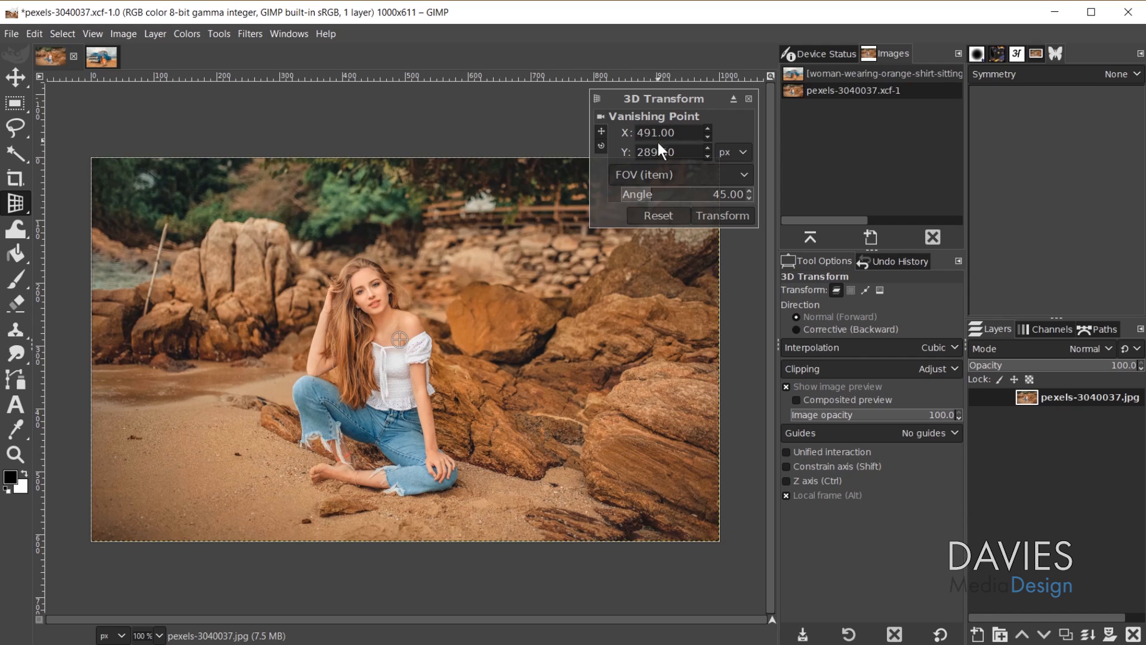
left_click(678, 172)
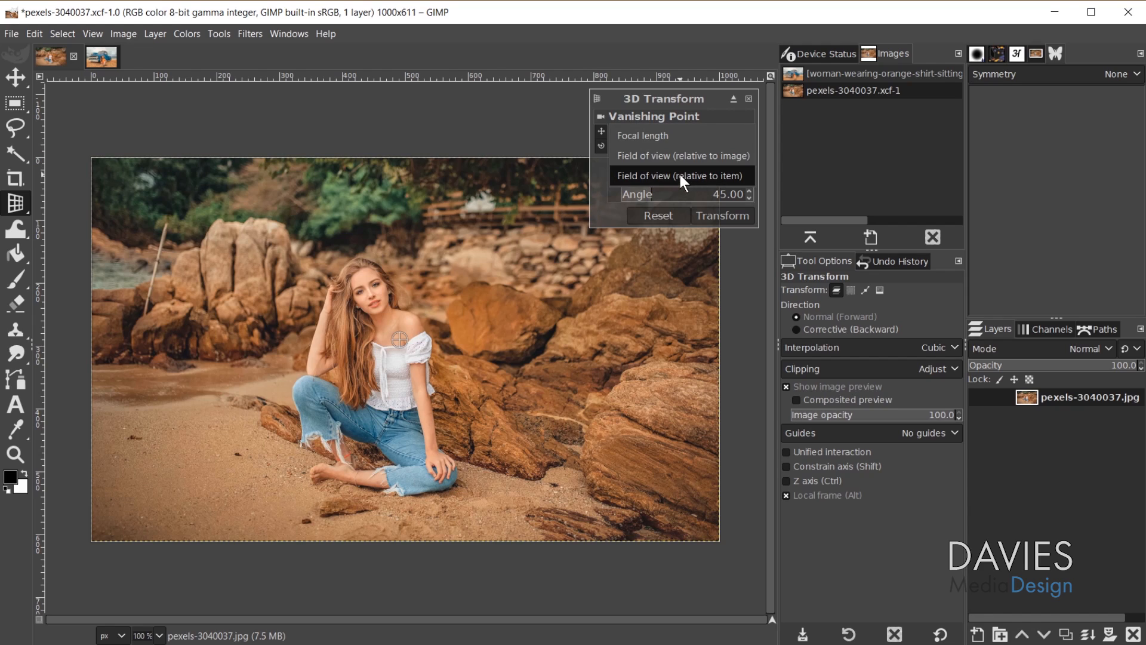
left_click(690, 137)
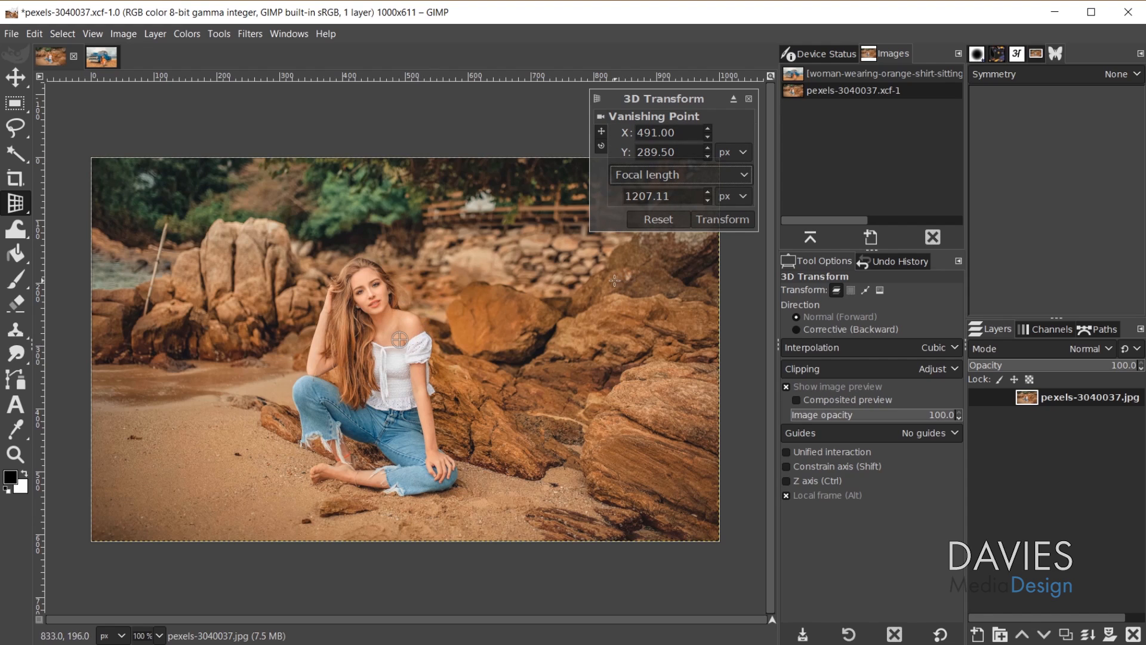
Step: Try offsetting the photo by about X 8, Y -29 px with Z at 500 and at -500 px, and reset the 3D transform
left_click(601, 132)
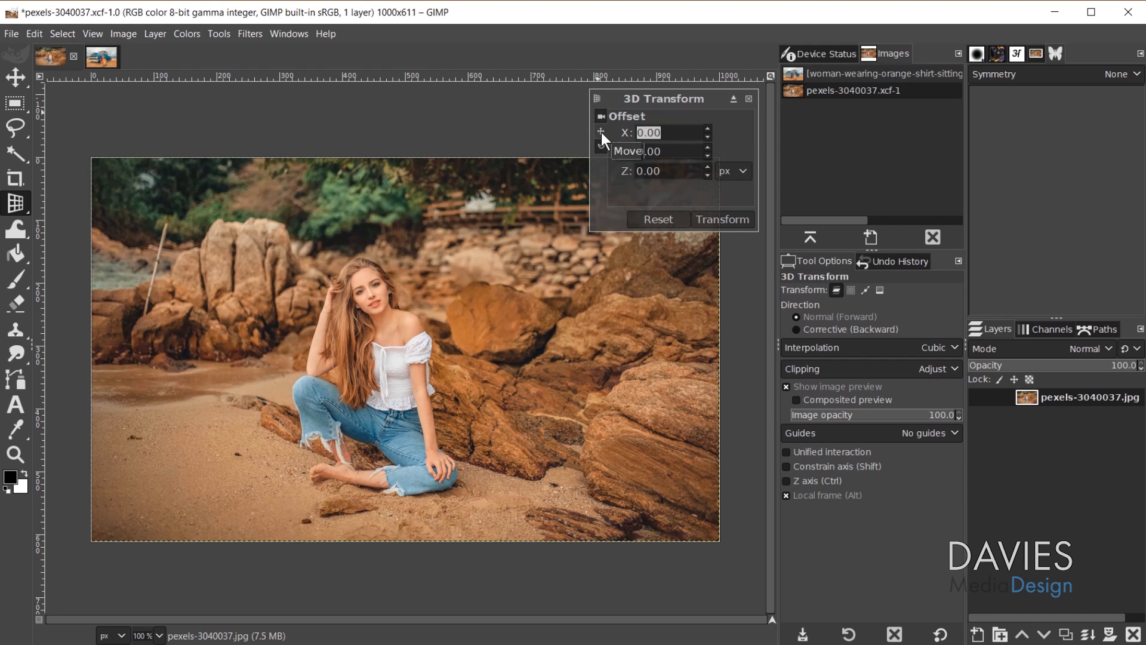
left_click_drag(505, 285, 530, 281)
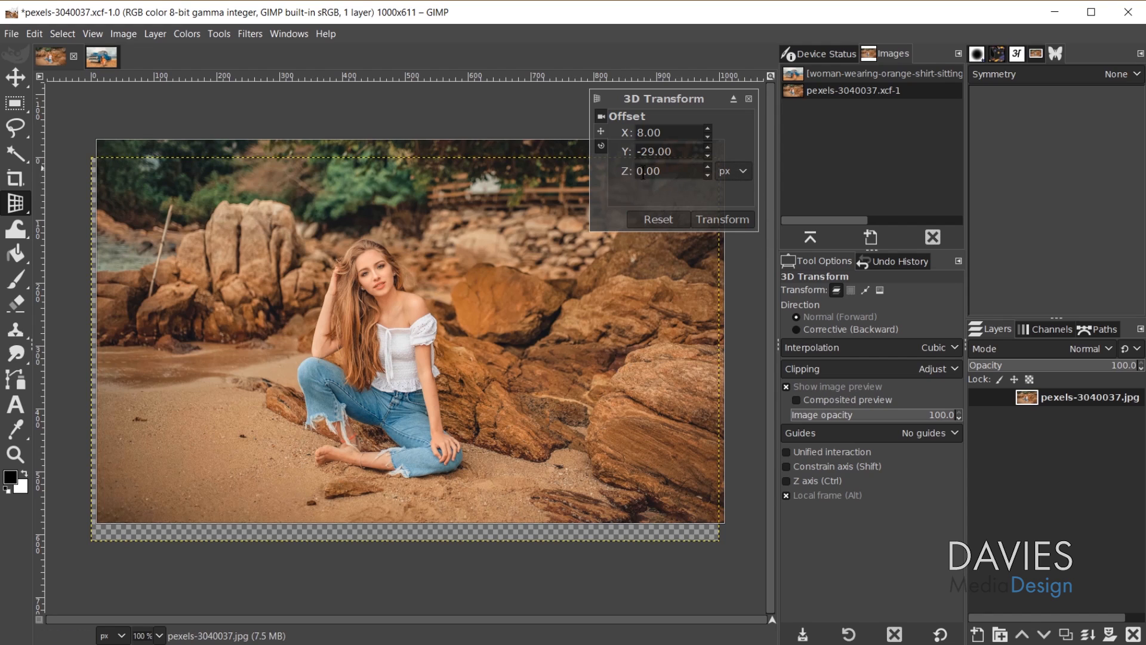
type("500")
key("Return")
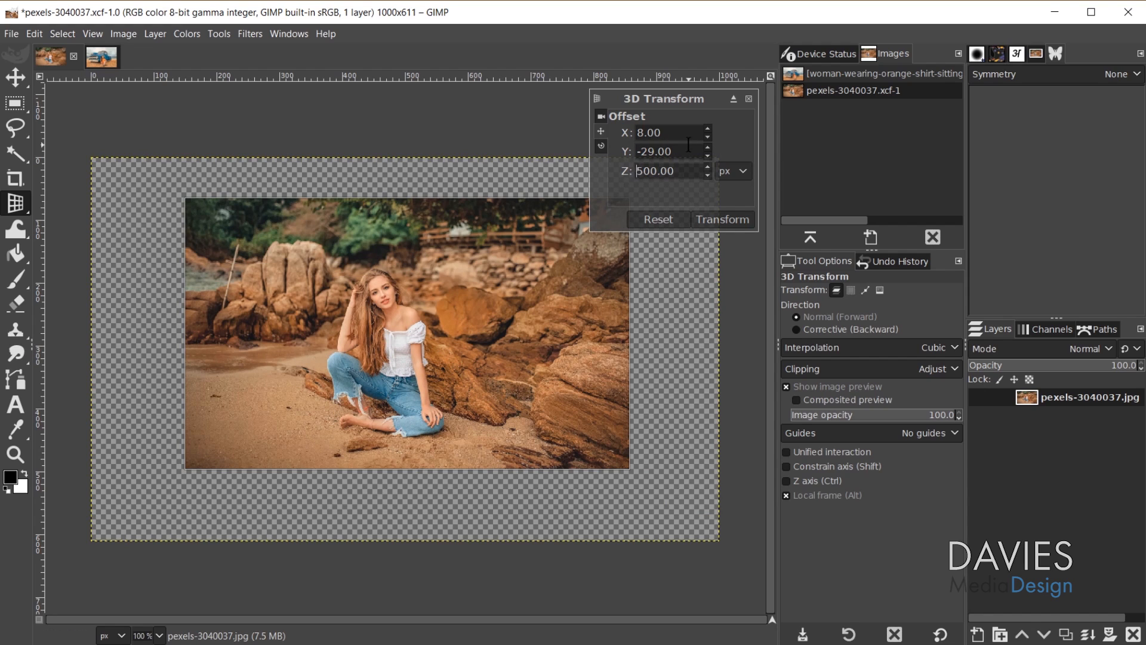
key("Return")
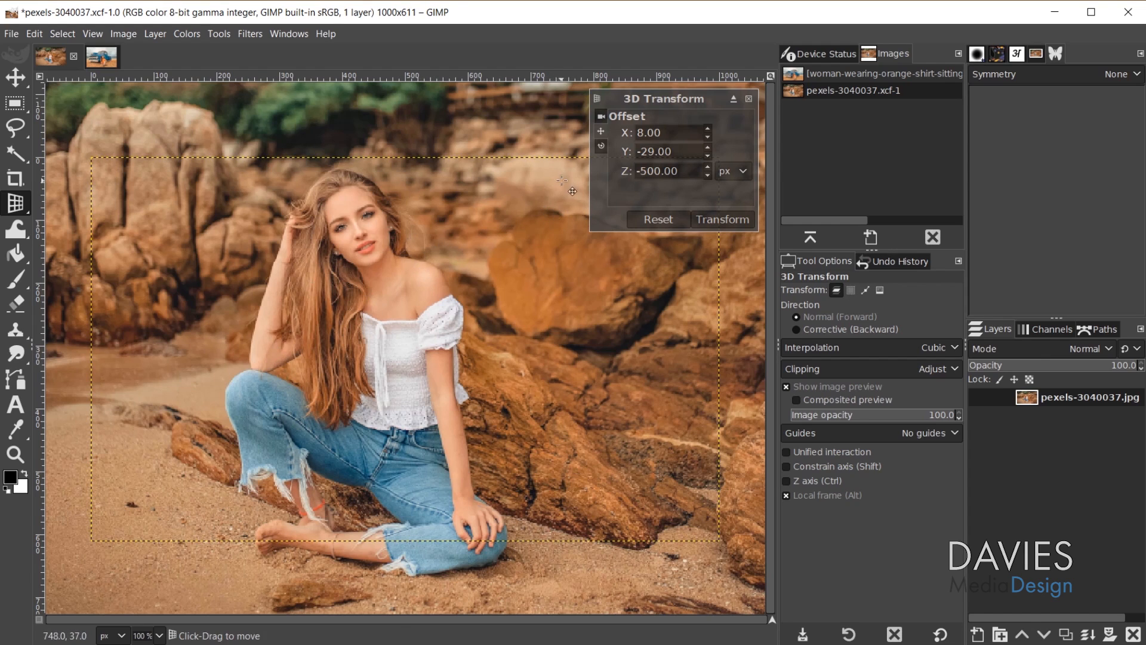
left_click(661, 217)
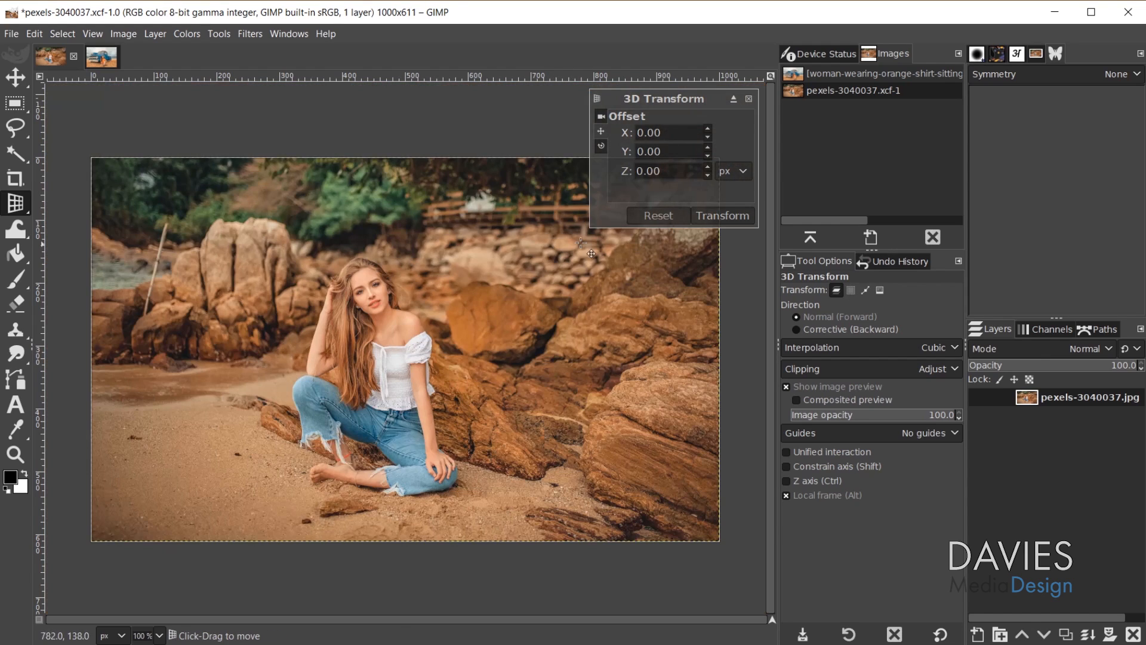
Step: Test and reset the photo's individual 3D angles, and rotate it freehand about its centre to about X -21.5, Y 6.2, Z -56.7 degrees
left_click(602, 143)
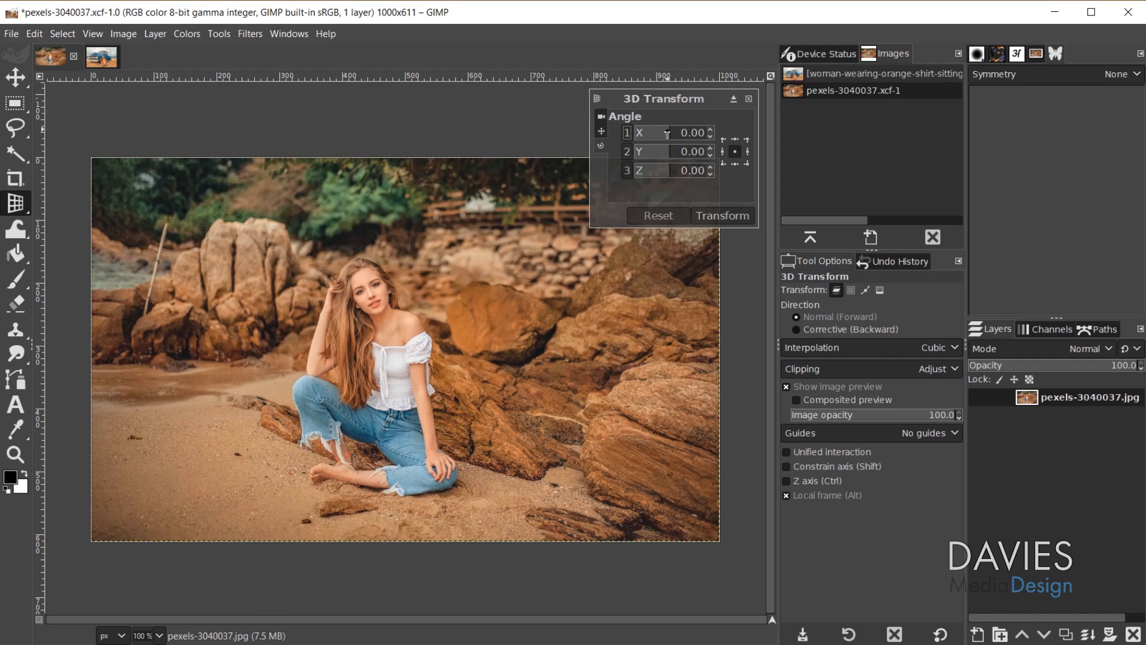
left_click_drag(667, 132, 677, 179)
left_click(659, 215)
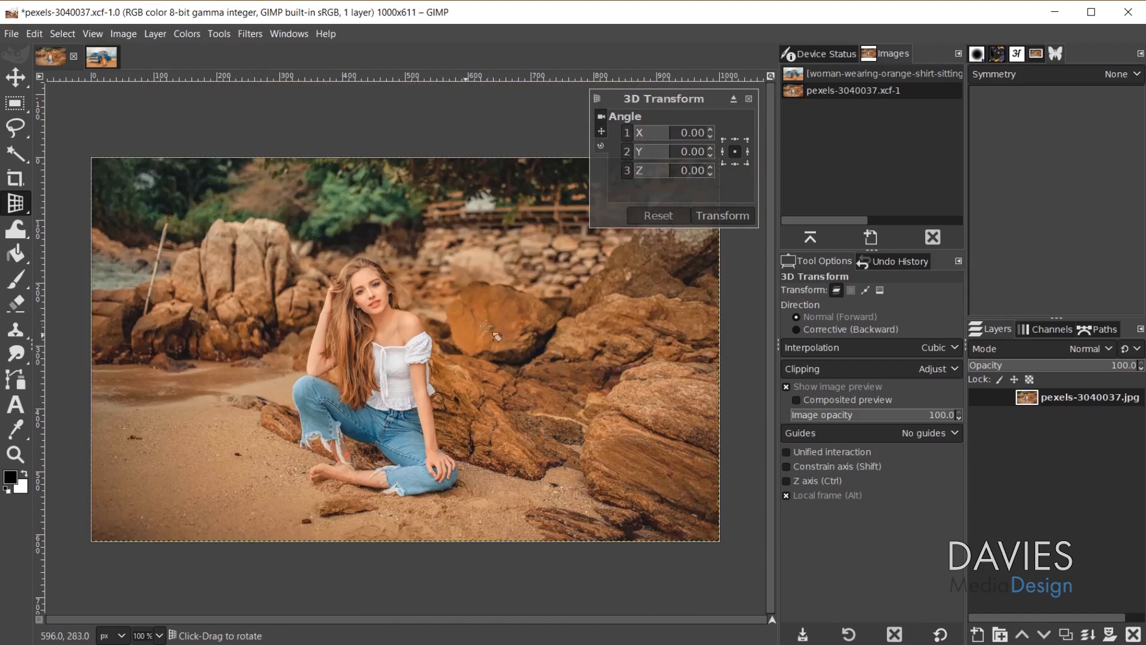
left_click_drag(521, 281, 461, 388)
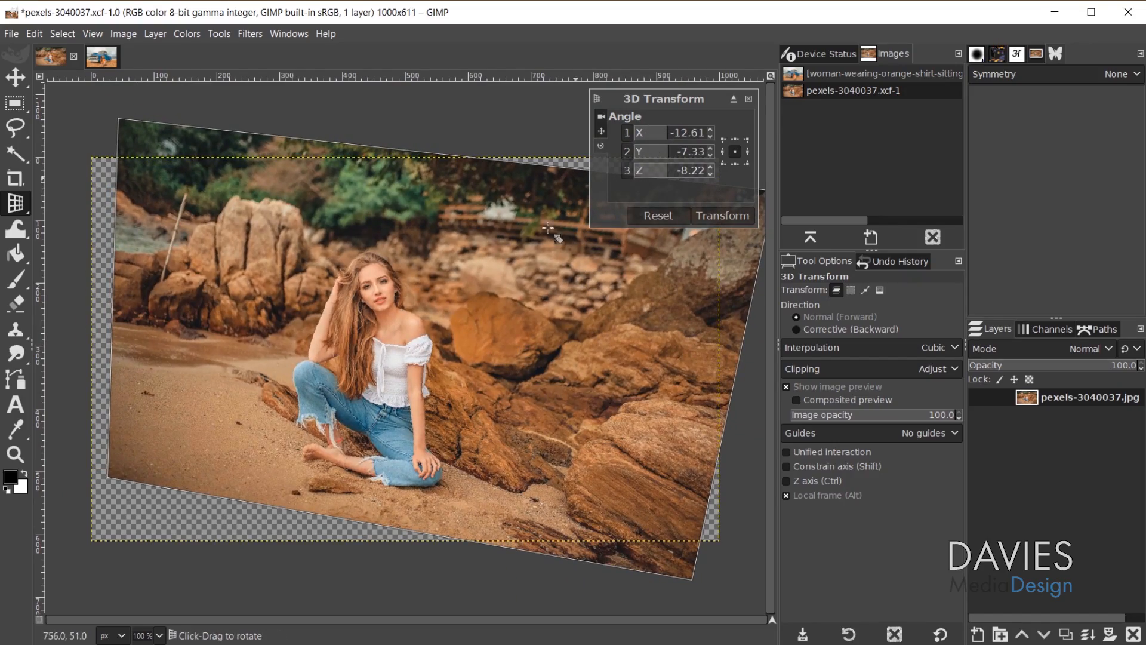
left_click_drag(559, 238, 544, 416)
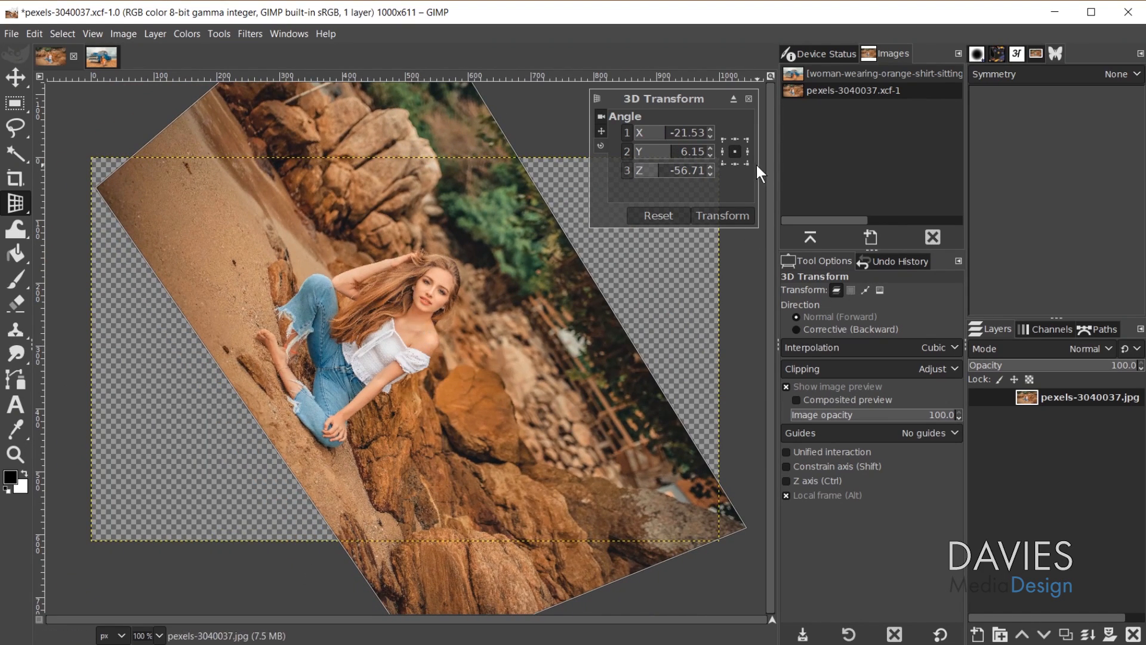
Step: Rotate the photo about its upper-left, upper-right and middle-left pivots in turn, ending at about X 7.9, Y 48.4, Z -21.2 degrees
left_click(723, 140)
left_click_drag(505, 374, 589, 162)
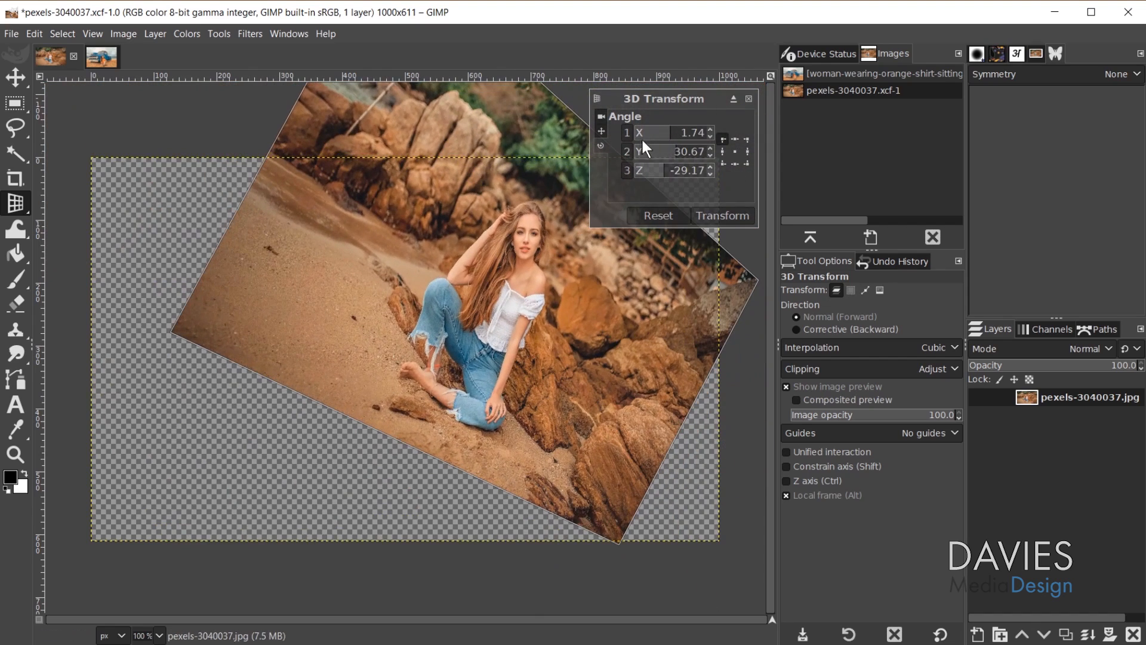
left_click(747, 140)
left_click_drag(370, 257, 654, 191)
left_click(723, 152)
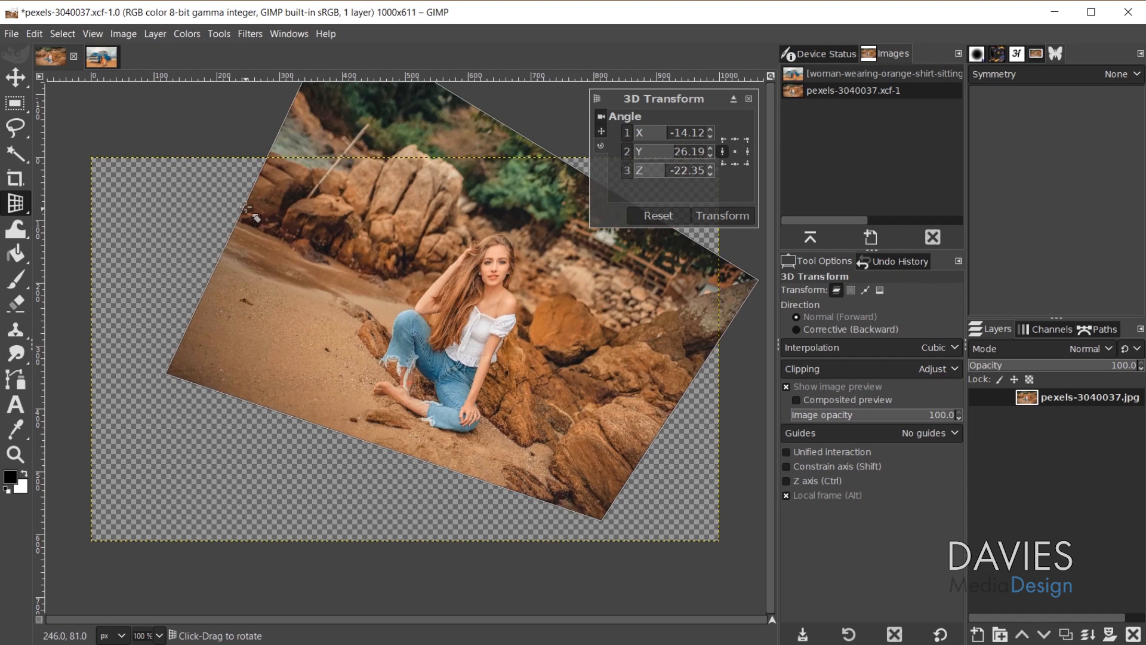
left_click_drag(289, 232, 698, 144)
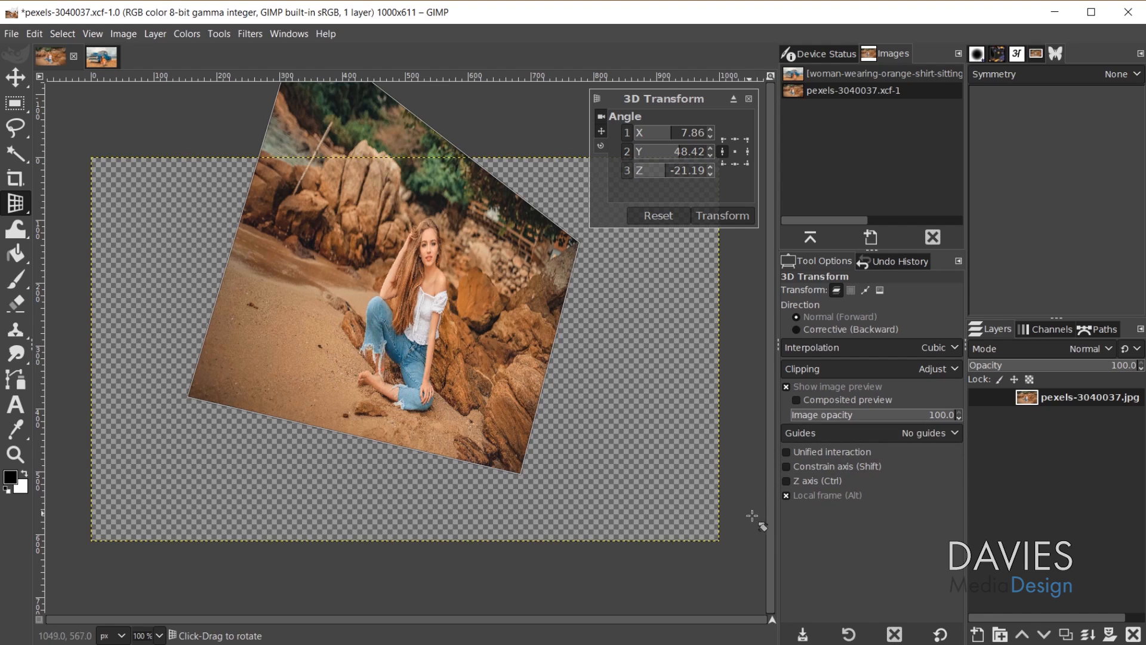
Step: With Local frame off and Unified interaction on, reposition the photo and its vanishing point, rotating it to about X 36.7, Y 41.1, Z 18.3 degrees
left_click(787, 495)
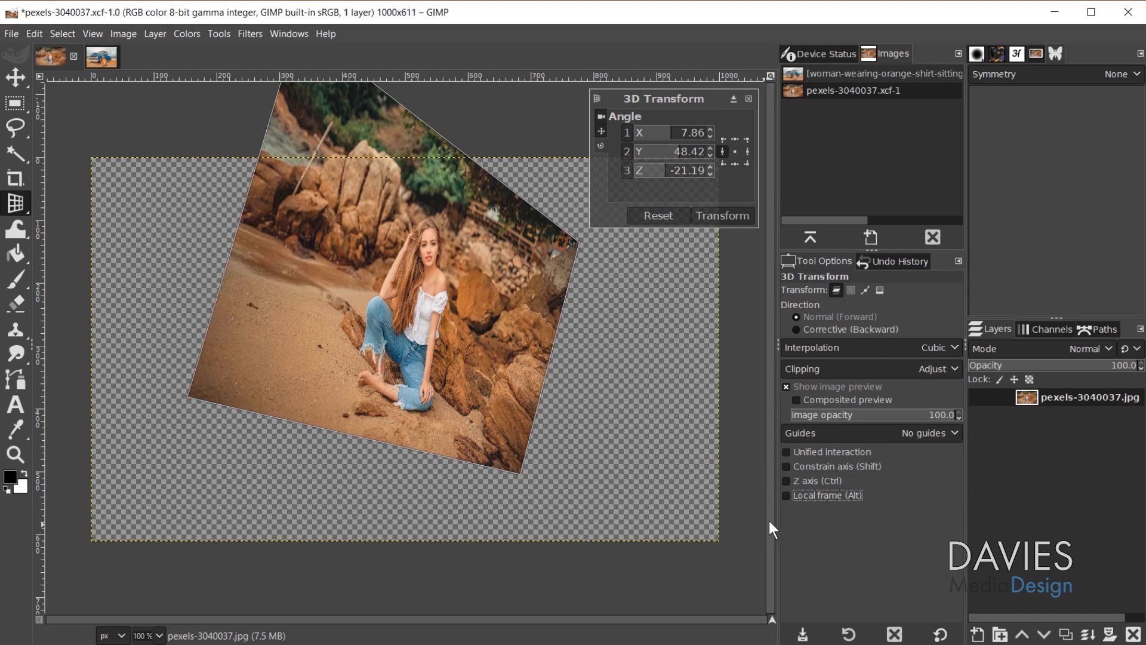
left_click(787, 453)
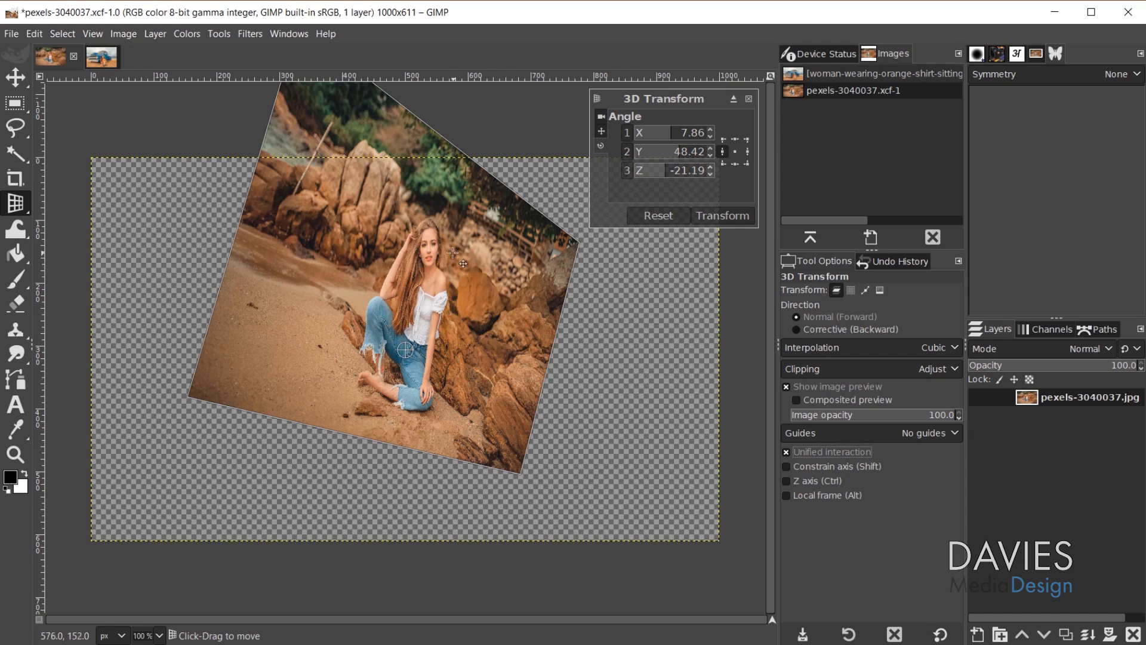
left_click_drag(512, 314, 479, 443)
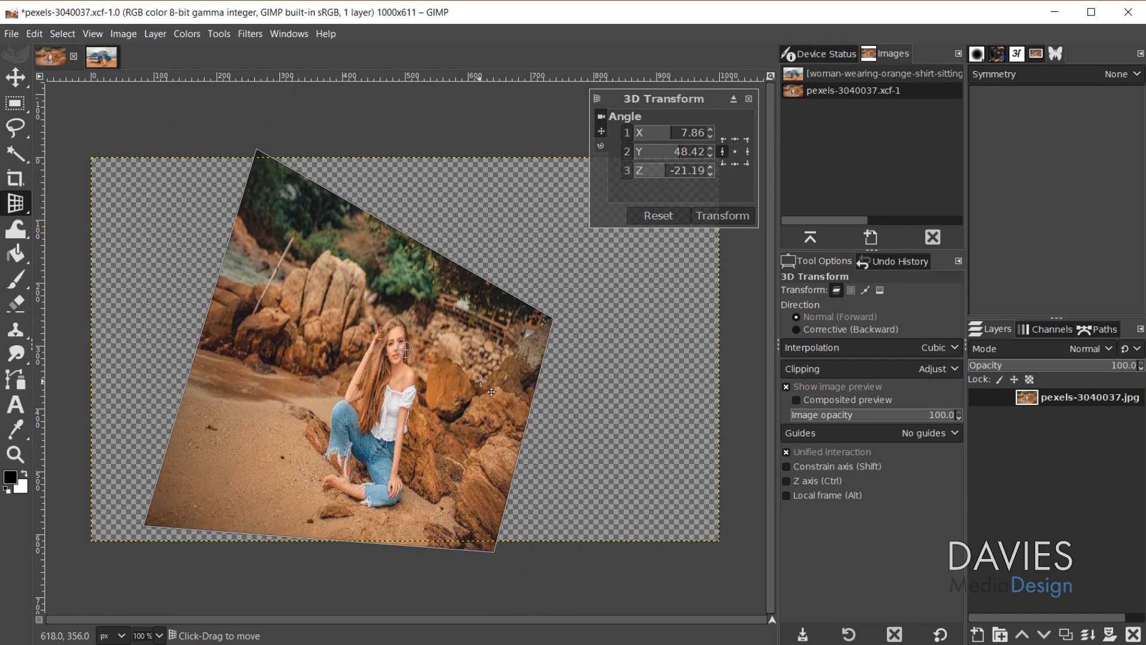
left_click_drag(480, 380, 518, 353)
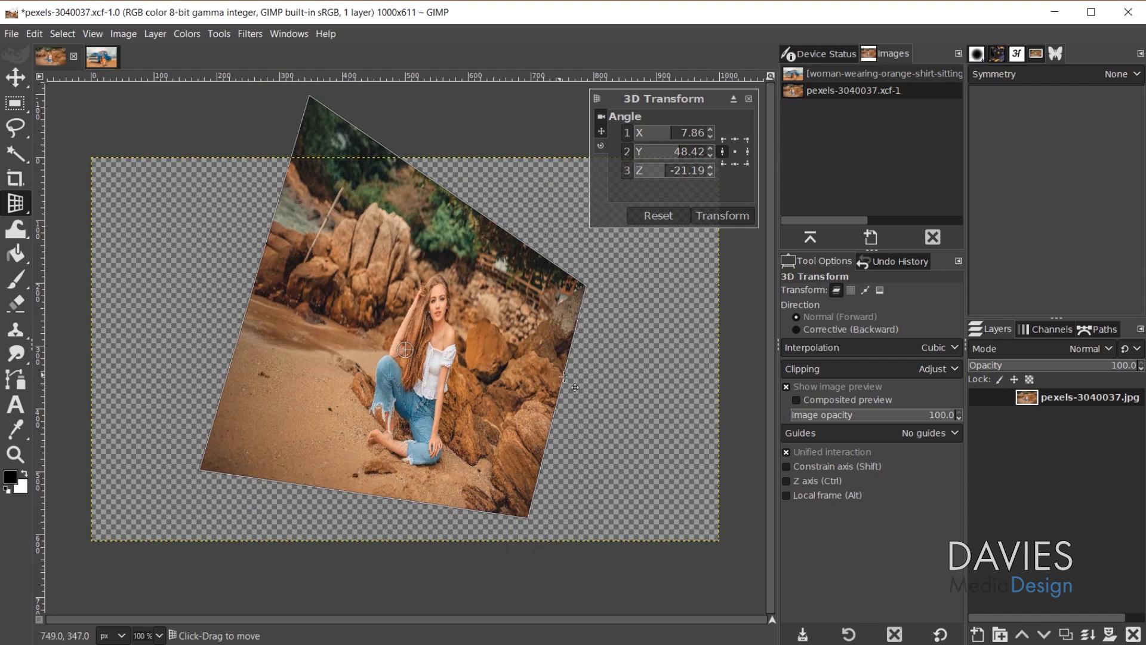
left_click_drag(601, 392, 520, 327)
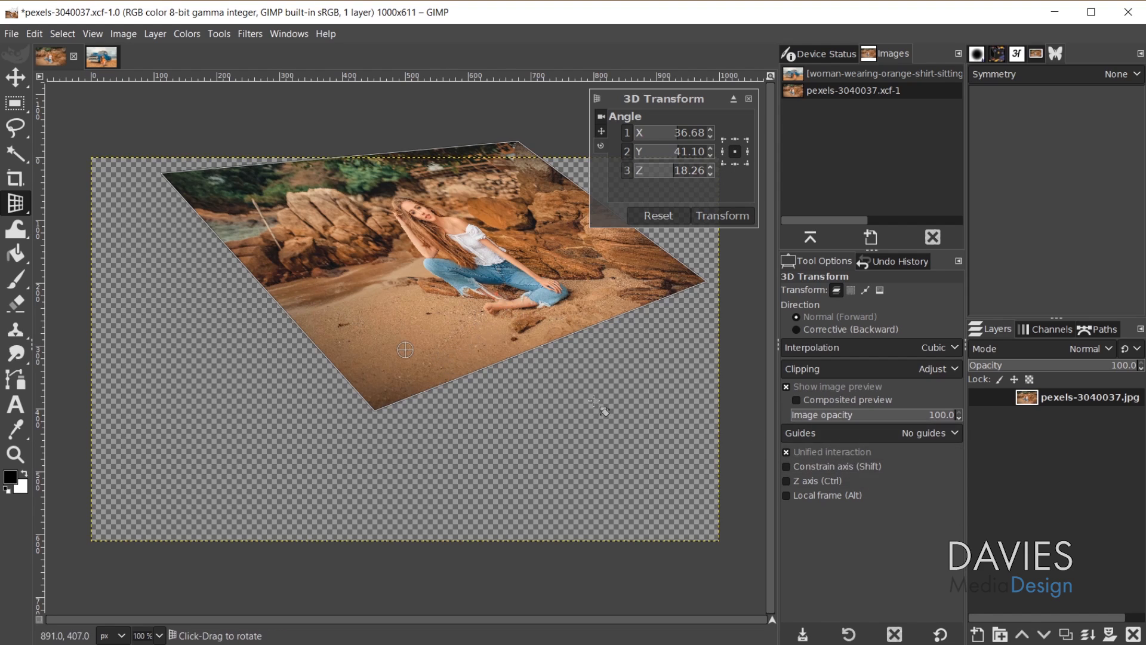
left_click_drag(406, 351, 555, 226)
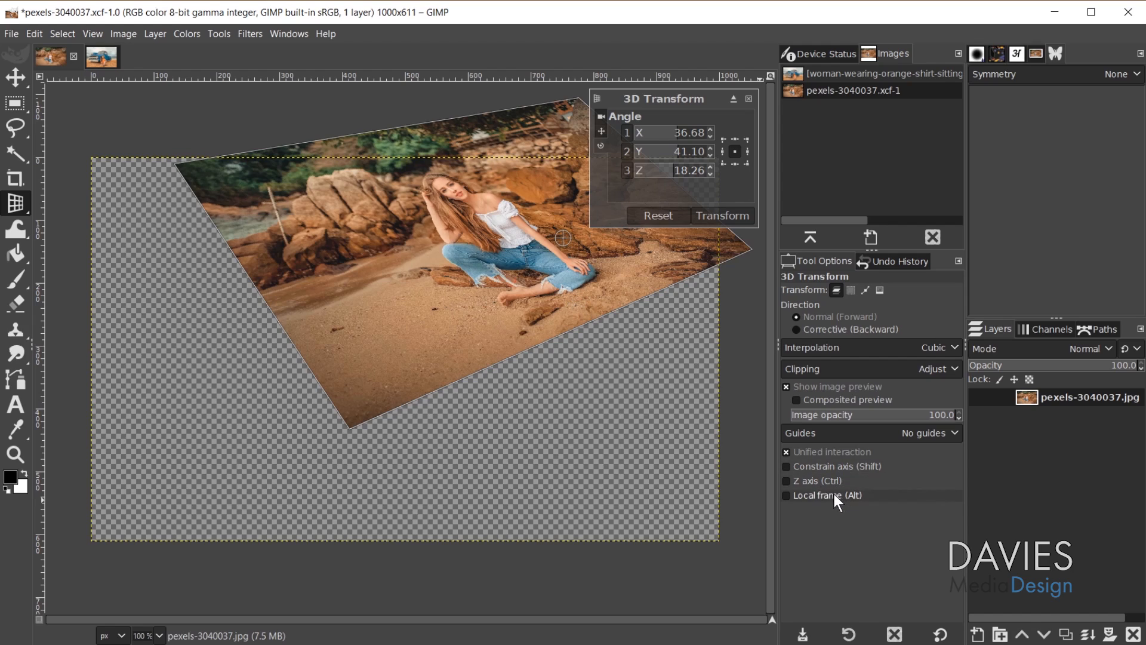
Step: Turn off Unified interaction and offset the photo, using Constrain axis, to about X -80, Y -60, Z 398 px
left_click(825, 468)
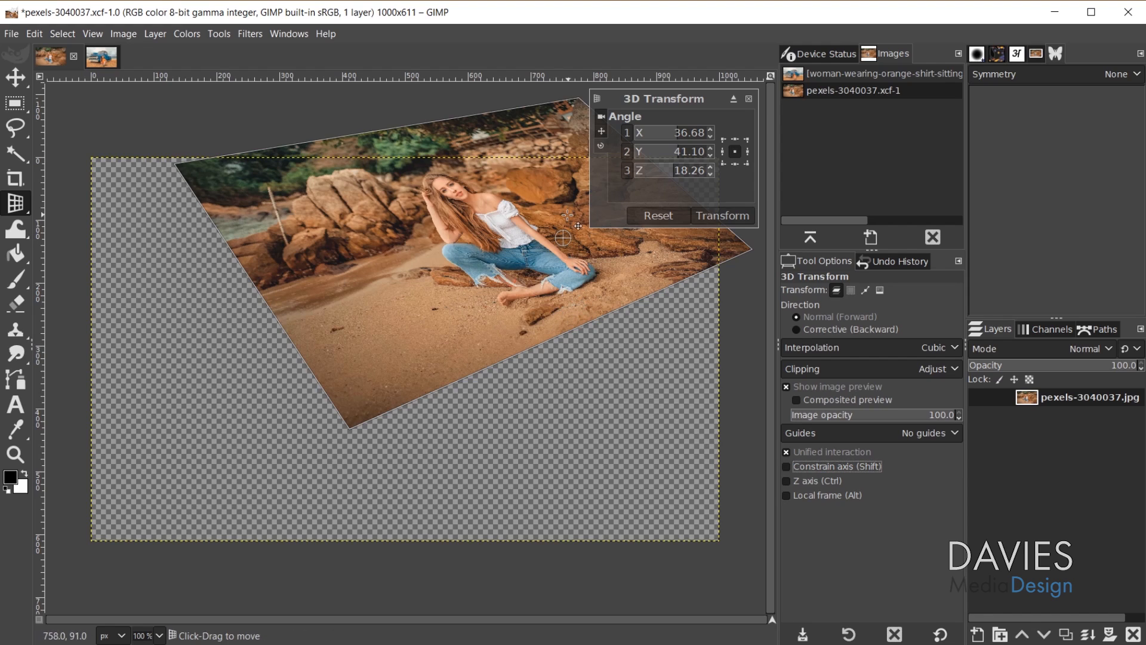
left_click(788, 452)
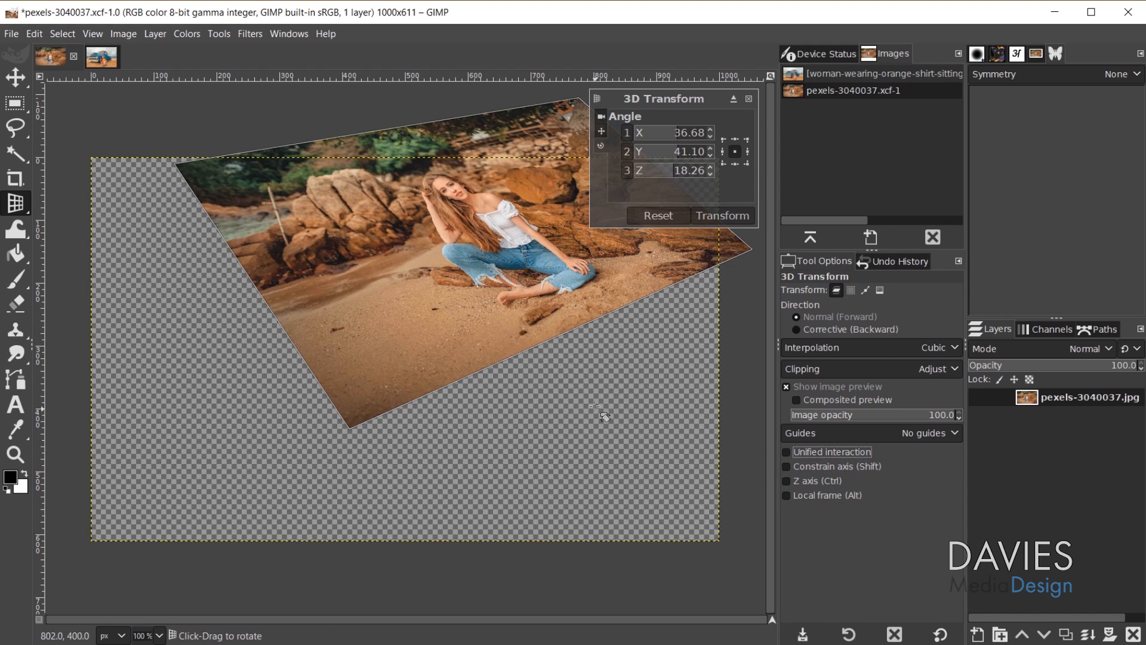
left_click(601, 130)
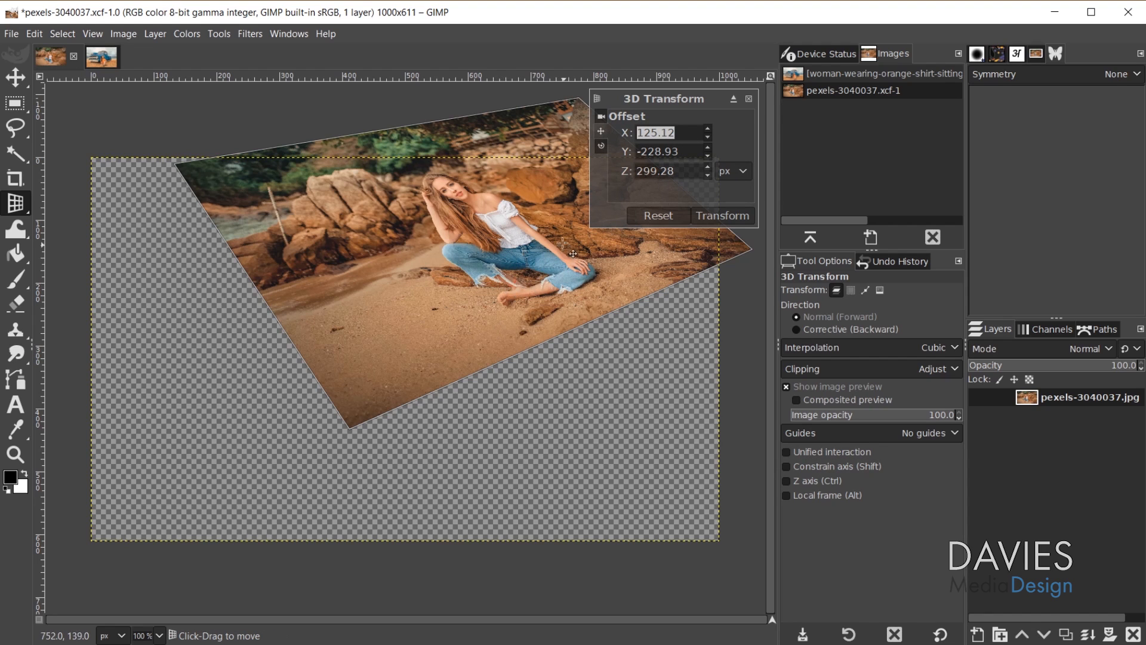
left_click_drag(565, 220, 587, 262)
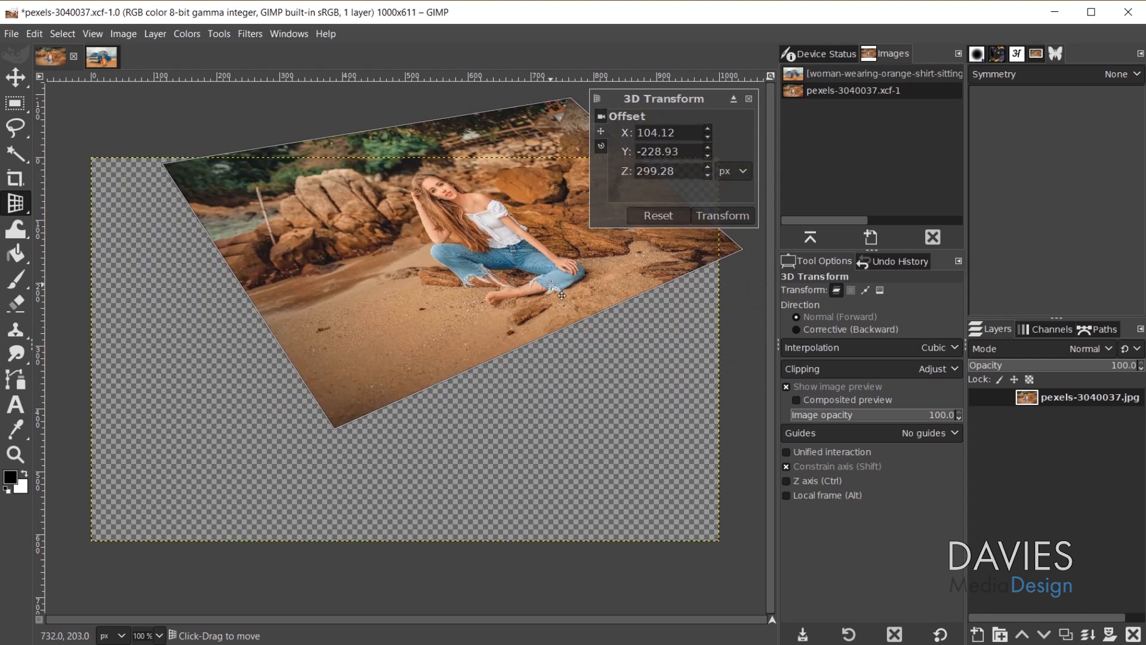
left_click_drag(513, 257, 463, 391)
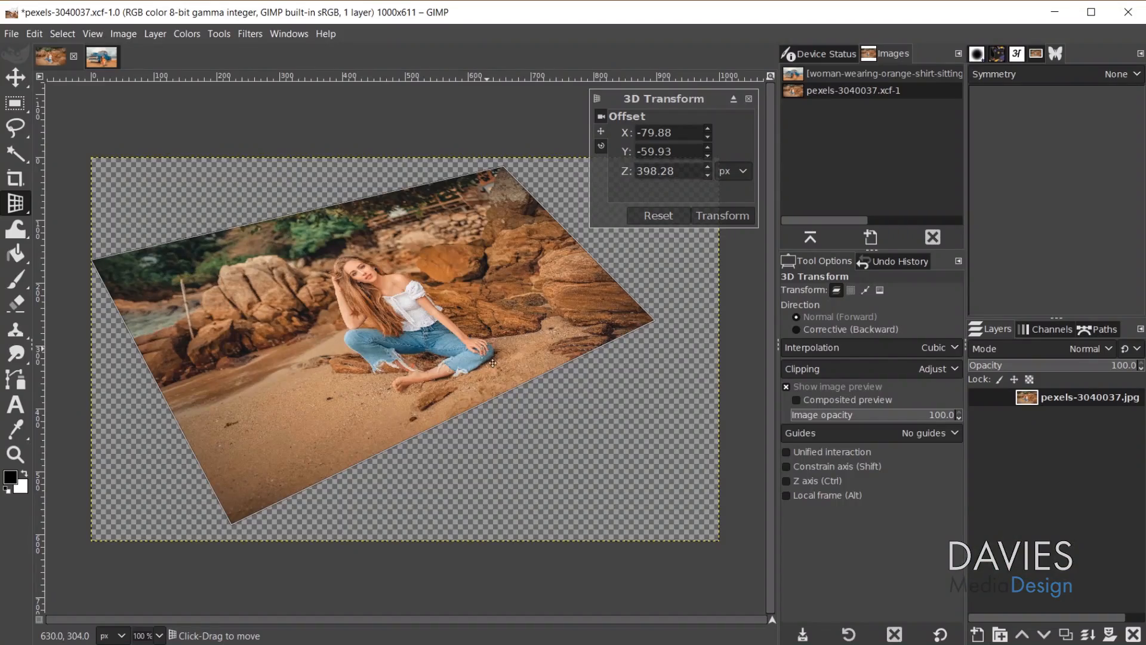
Step: Restrict the offset to the Z axis and move the photo back and forth in depth, ending at about Z 463 px
left_click(832, 481)
left_click_drag(416, 340, 455, 3)
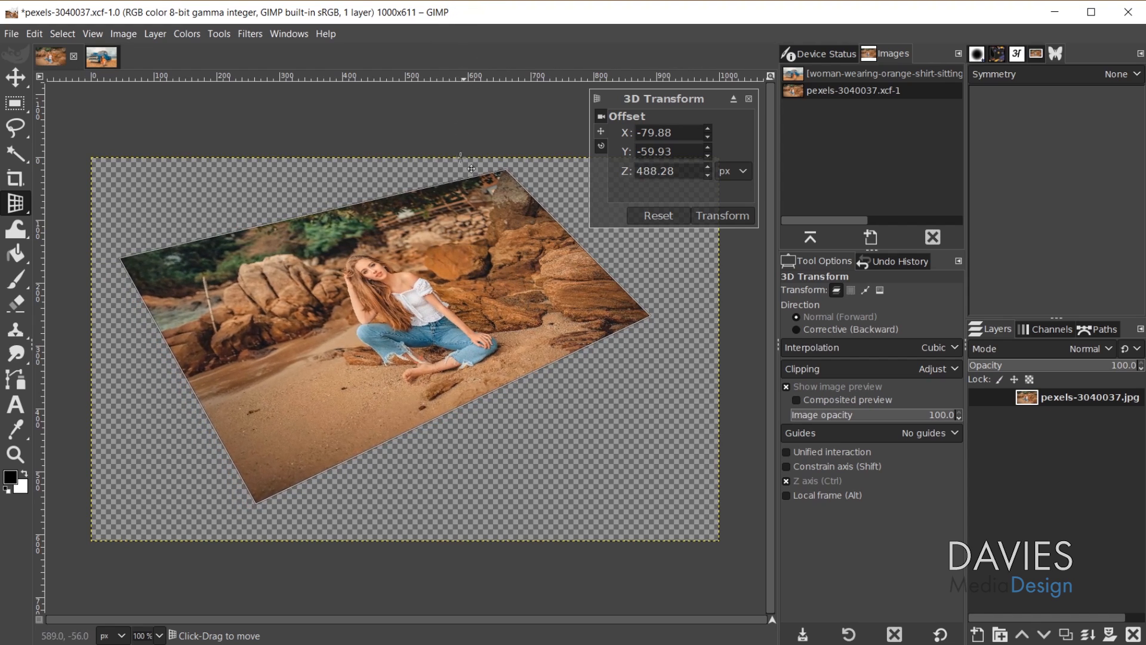
left_click_drag(460, 280, 461, 277)
left_click_drag(471, 339, 477, 505)
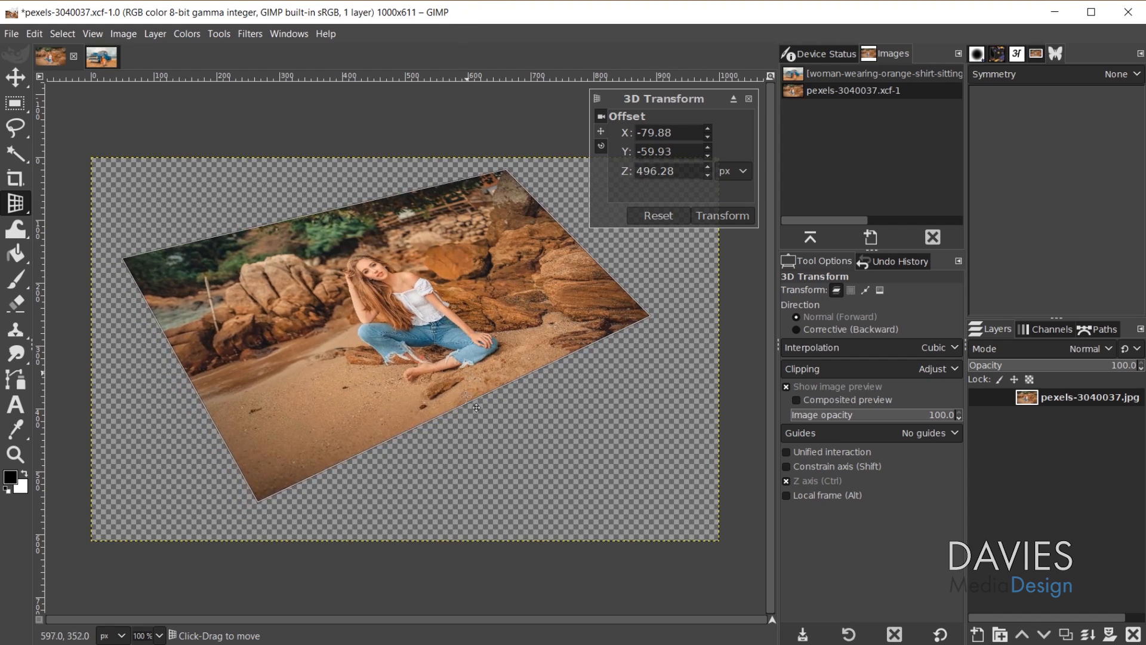
left_click_drag(476, 408, 448, 568)
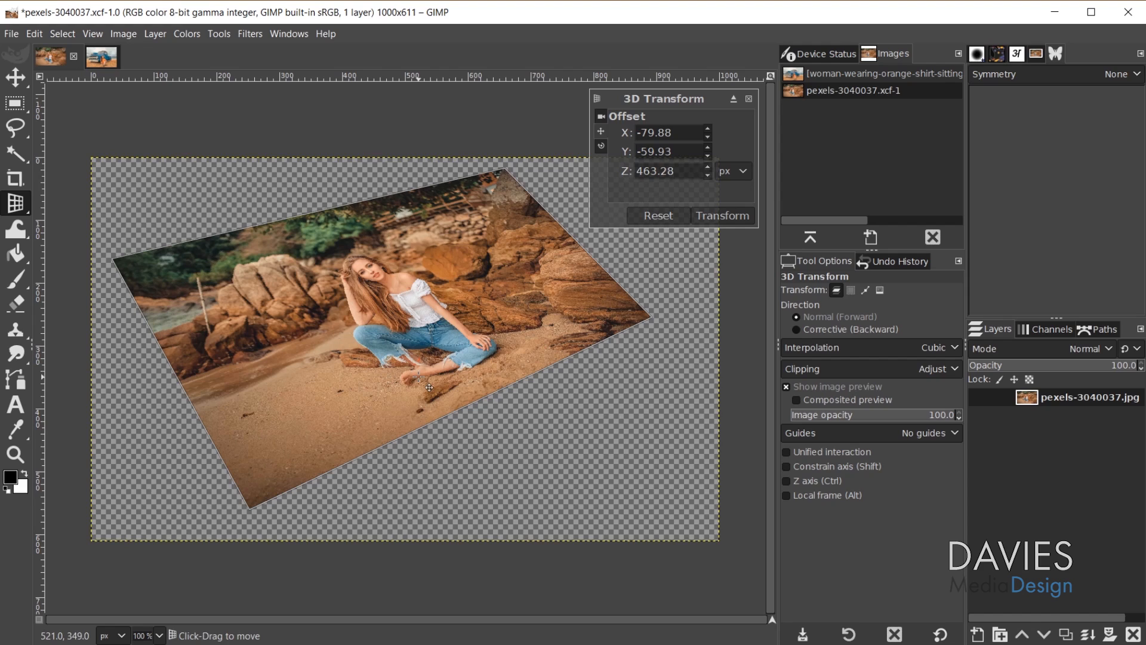
Step: Enable Local frame, shift the photo to about X -51, Y -60, Z 478 px, and apply the 3D transform
left_click(791, 496)
left_click_drag(530, 294, 489, 257)
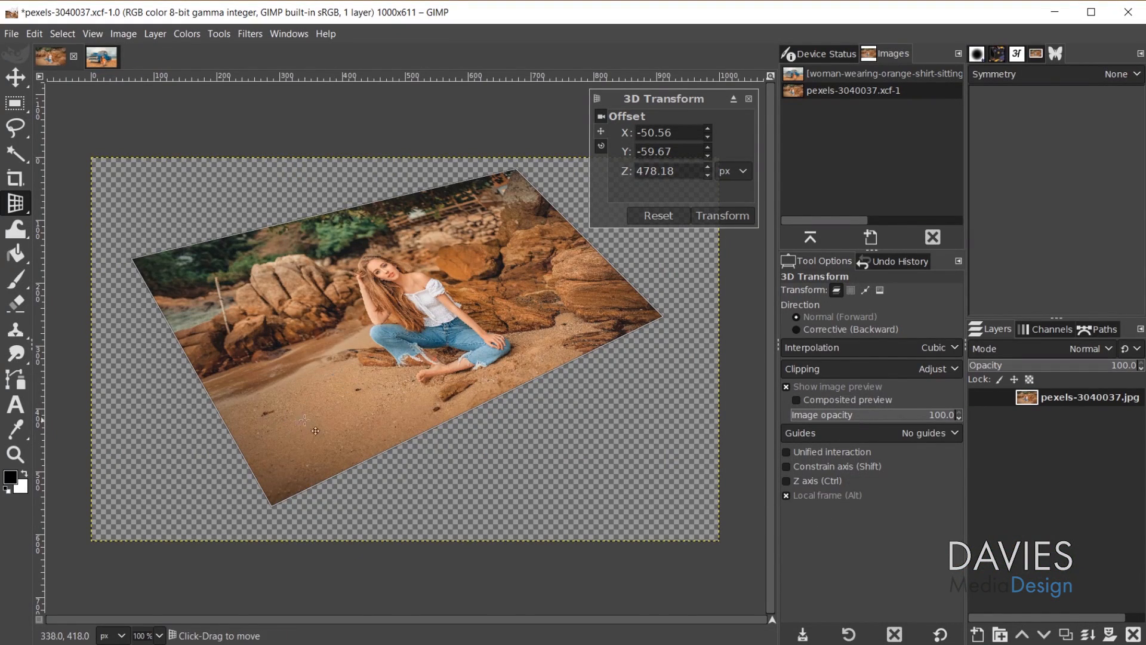
left_click(736, 221)
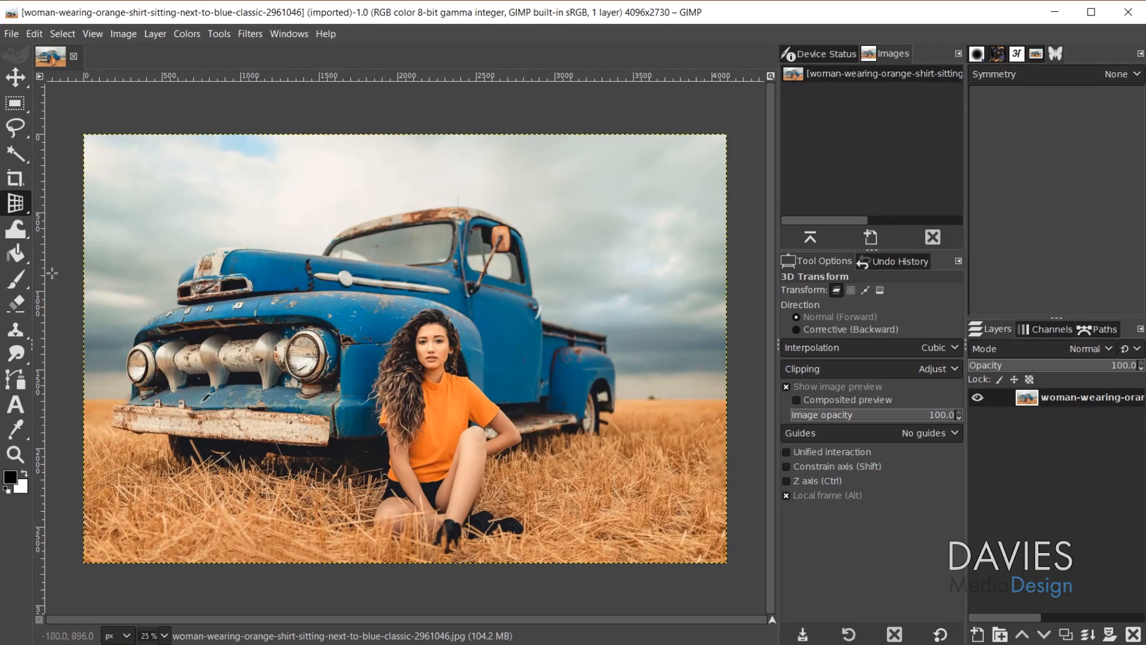
Step: Try painting large black Paintbrush strokes at size 404 across the blue truck photo, and undo them
left_click(15, 280)
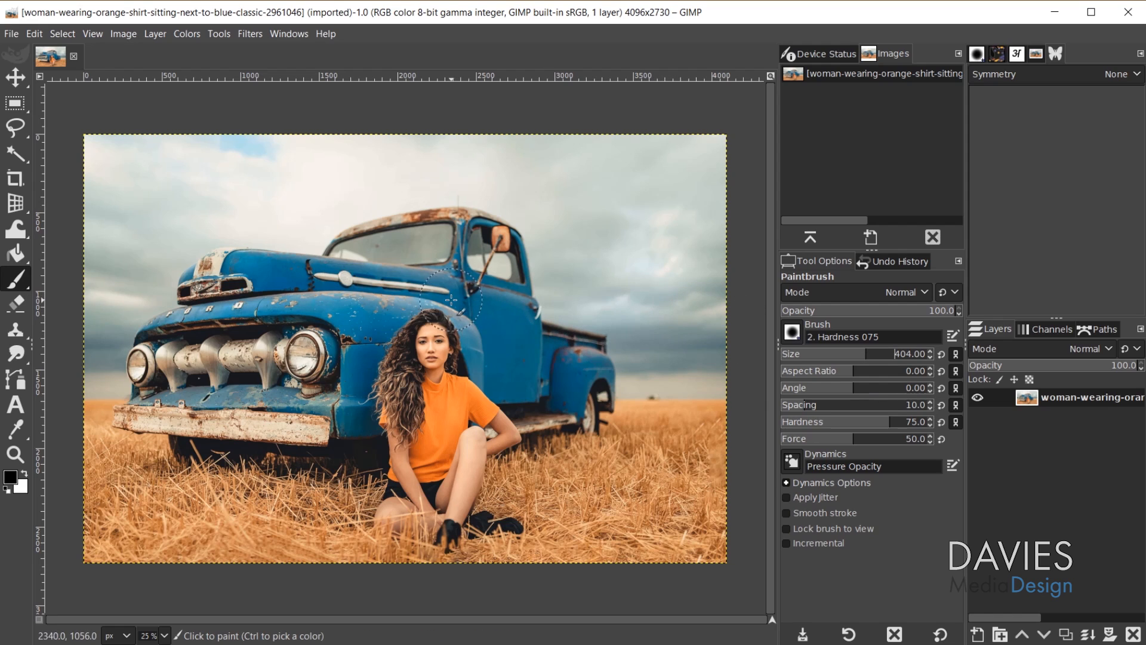
mouse_move(263, 421)
left_mouse_down()
mouse_move(328, 233)
mouse_move(314, 333)
mouse_move(507, 234)
mouse_move(529, 419)
mouse_move(601, 397)
mouse_move(610, 319)
mouse_move(416, 207)
mouse_move(230, 272)
mouse_move(227, 309)
mouse_move(189, 334)
mouse_move(223, 405)
mouse_move(265, 367)
mouse_move(223, 318)
mouse_move(257, 338)
mouse_move(285, 264)
left_mouse_up()
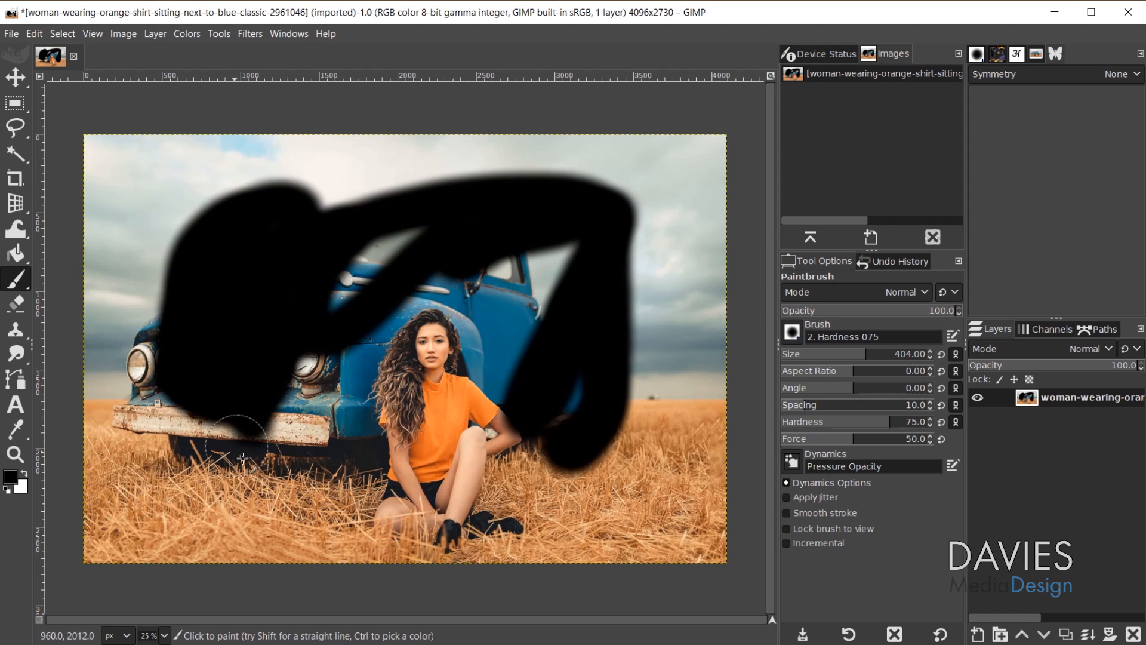
mouse_move(242, 457)
left_mouse_down()
mouse_move(256, 506)
mouse_move(142, 414)
mouse_move(189, 232)
mouse_move(496, 234)
mouse_move(378, 362)
mouse_move(582, 188)
mouse_move(420, 180)
mouse_move(266, 430)
mouse_move(516, 269)
mouse_move(458, 488)
mouse_move(641, 487)
mouse_move(657, 564)
left_mouse_up()
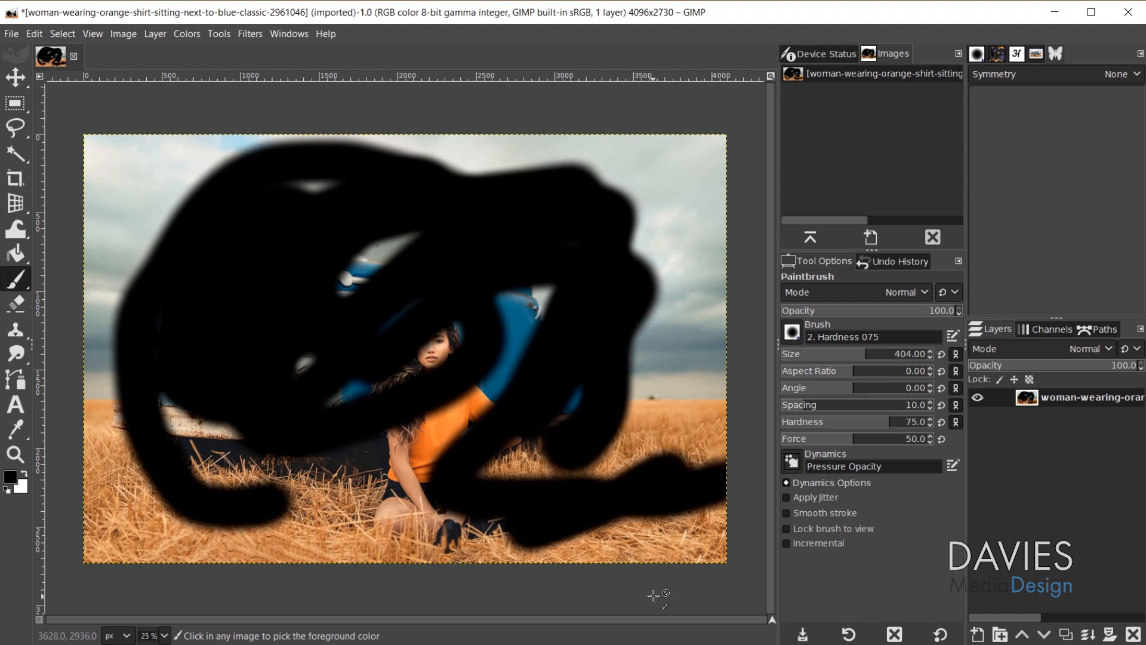
key("ctrl+z")
key("ctrl+z")
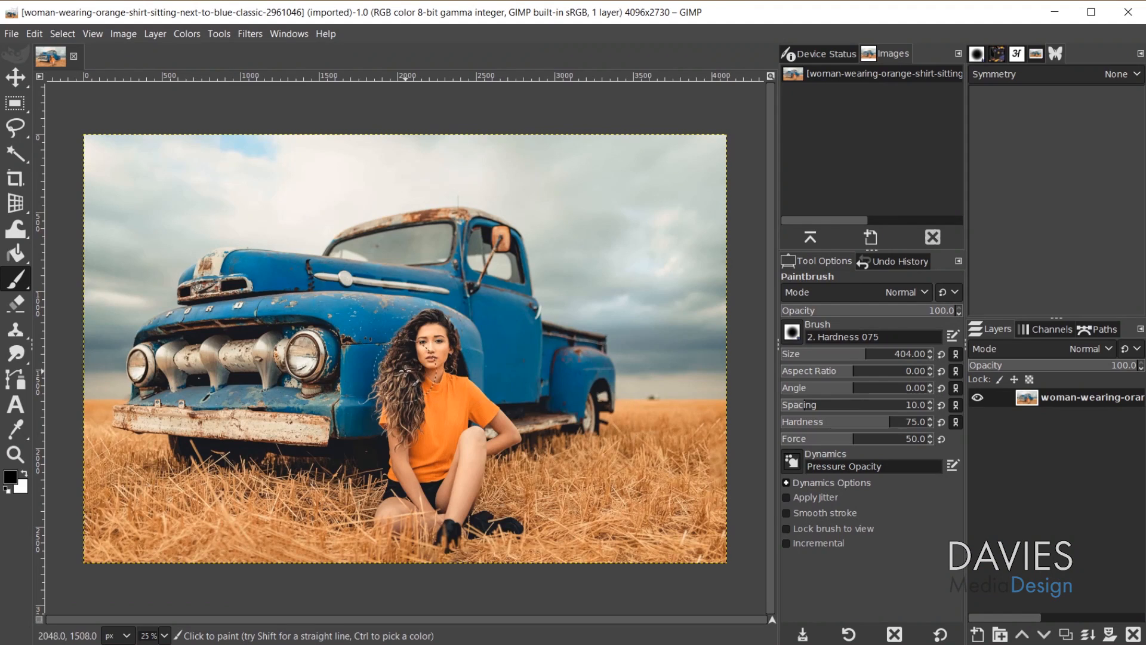
Step: Airbrush a black V in the sky above the truck bed, and another V below it with the Rate raised to about 97
mouse_move(18, 280)
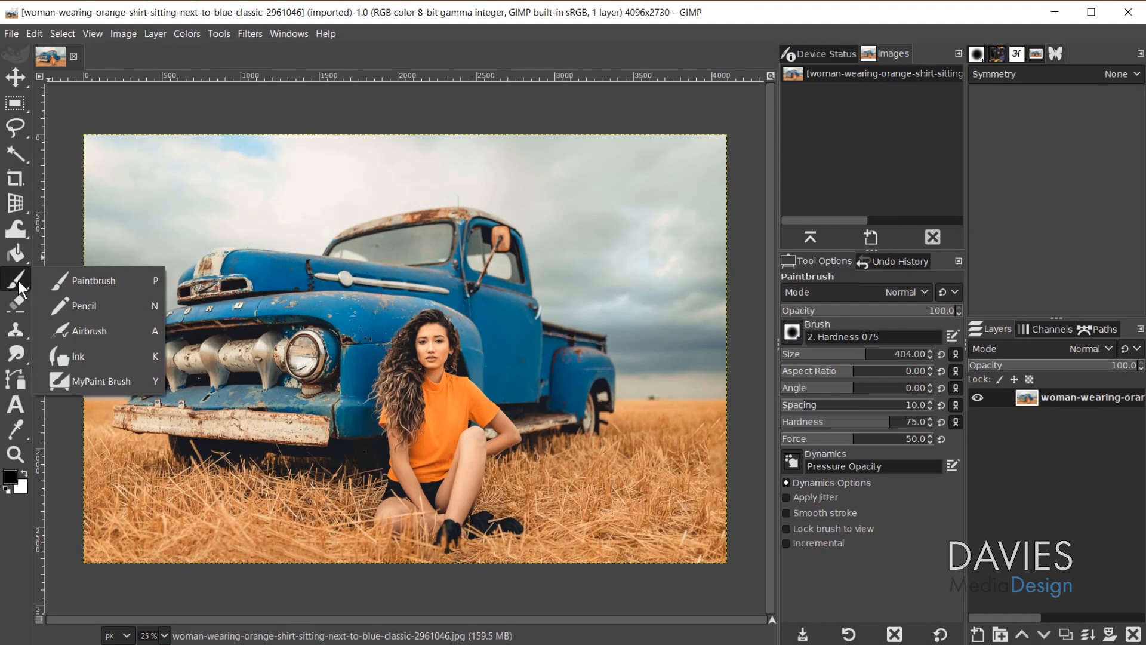
left_click(89, 330)
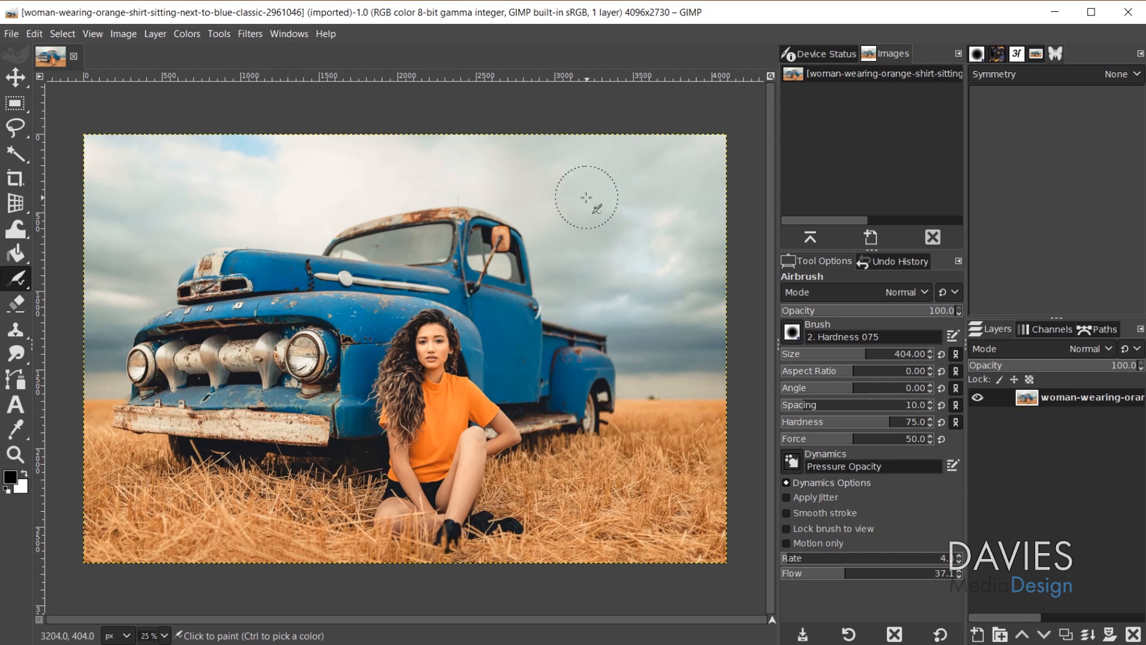
mouse_move(561, 189)
left_mouse_down()
mouse_move(596, 266)
mouse_move(635, 174)
left_mouse_up()
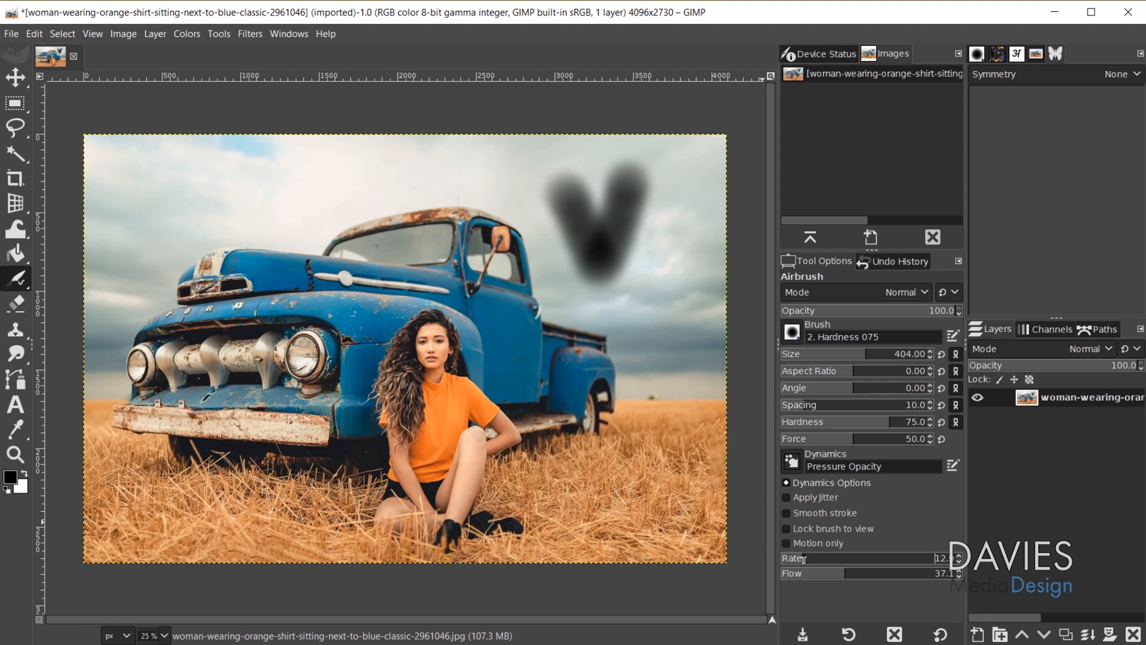
left_click_drag(804, 560, 941, 555)
mouse_move(602, 310)
left_mouse_down()
mouse_move(643, 373)
mouse_move(678, 302)
left_mouse_up()
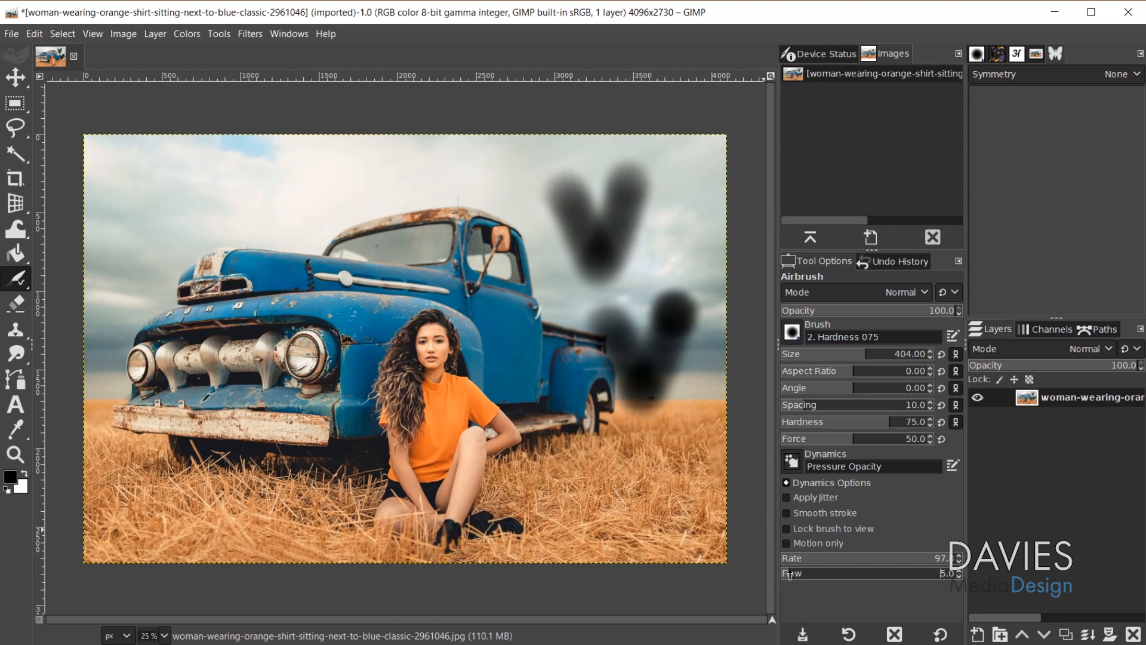
Step: Airbrush a V in the upper-left sky with Flow 4, and another V over the truck's front with Flow about 97.8
left_click_drag(788, 575, 789, 575)
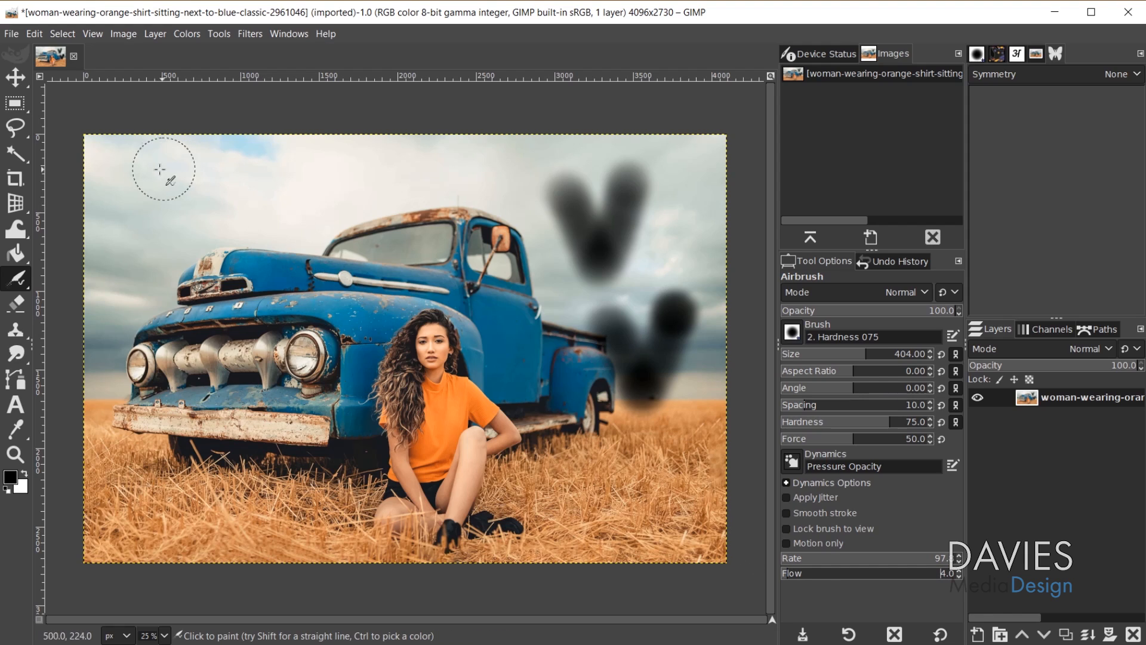
left_click_drag(154, 168, 213, 164)
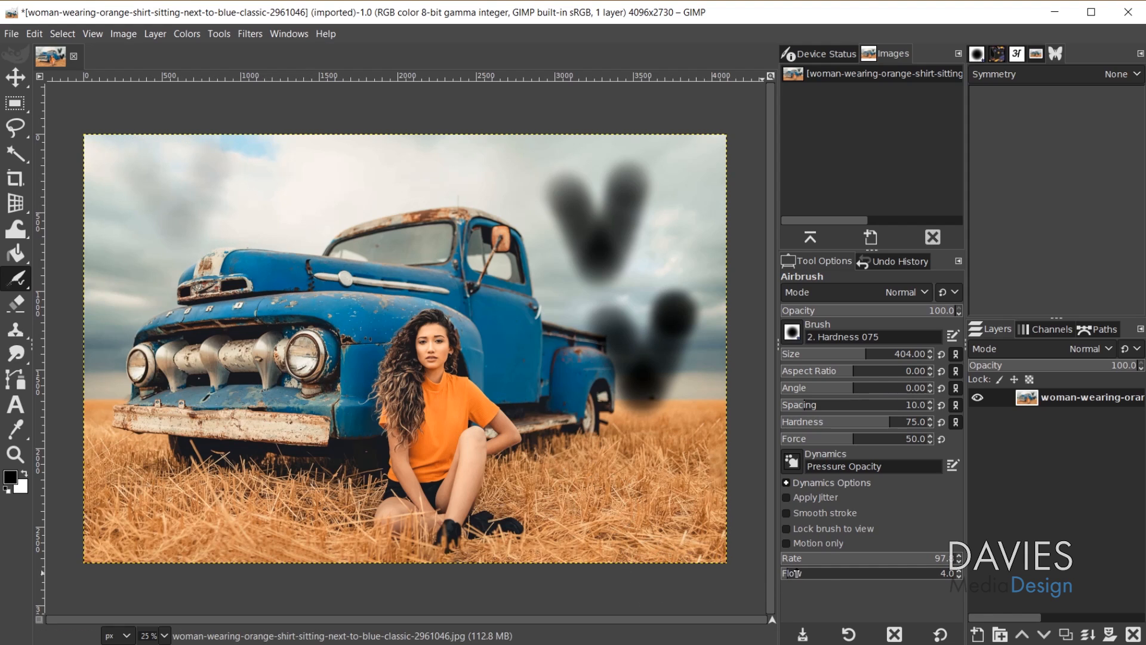
left_click_drag(796, 575, 925, 569)
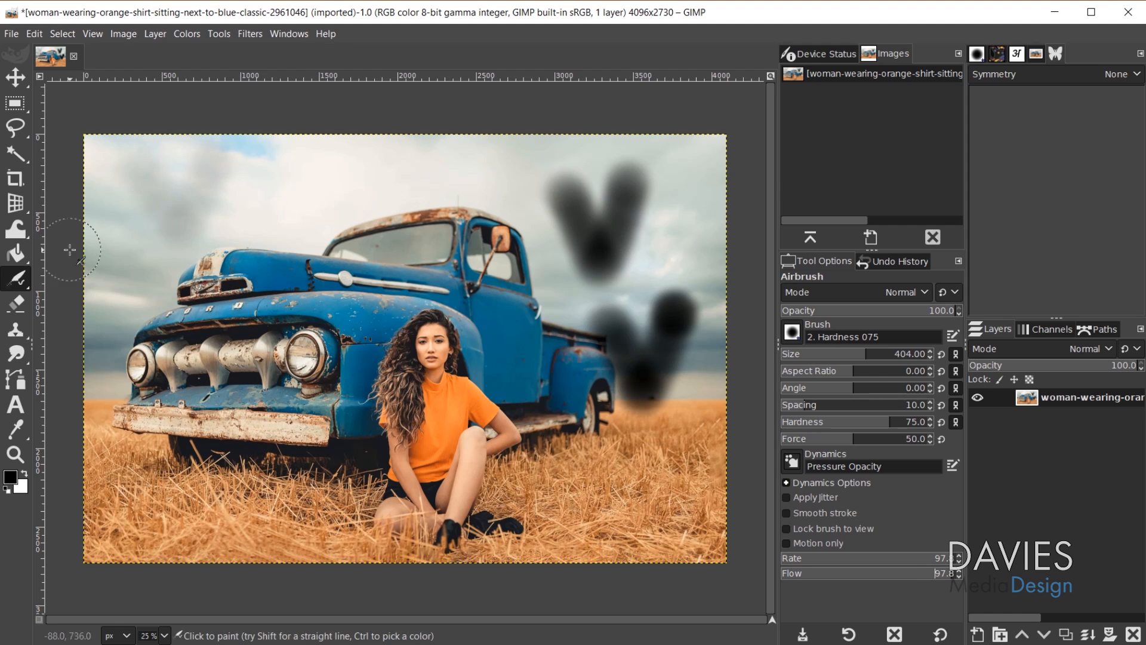
mouse_move(118, 289)
left_mouse_down()
mouse_move(174, 348)
mouse_move(223, 250)
left_mouse_up()
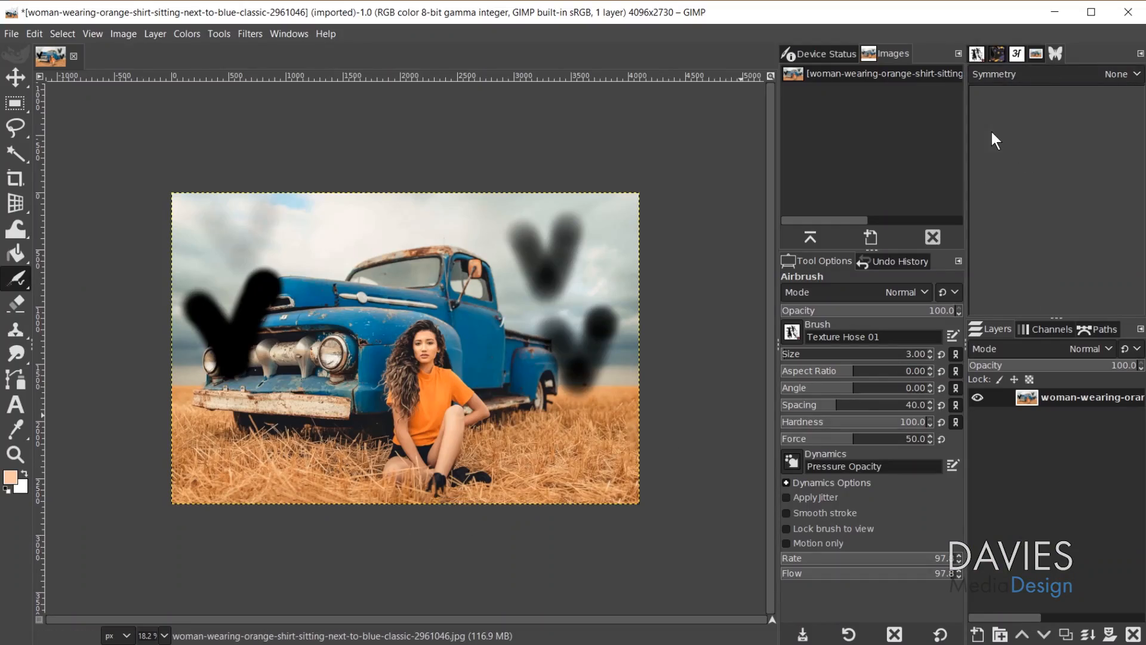
Step: Bring up the Symmetry Painting dialog and set the symmetry to Mandala
left_click(296, 37)
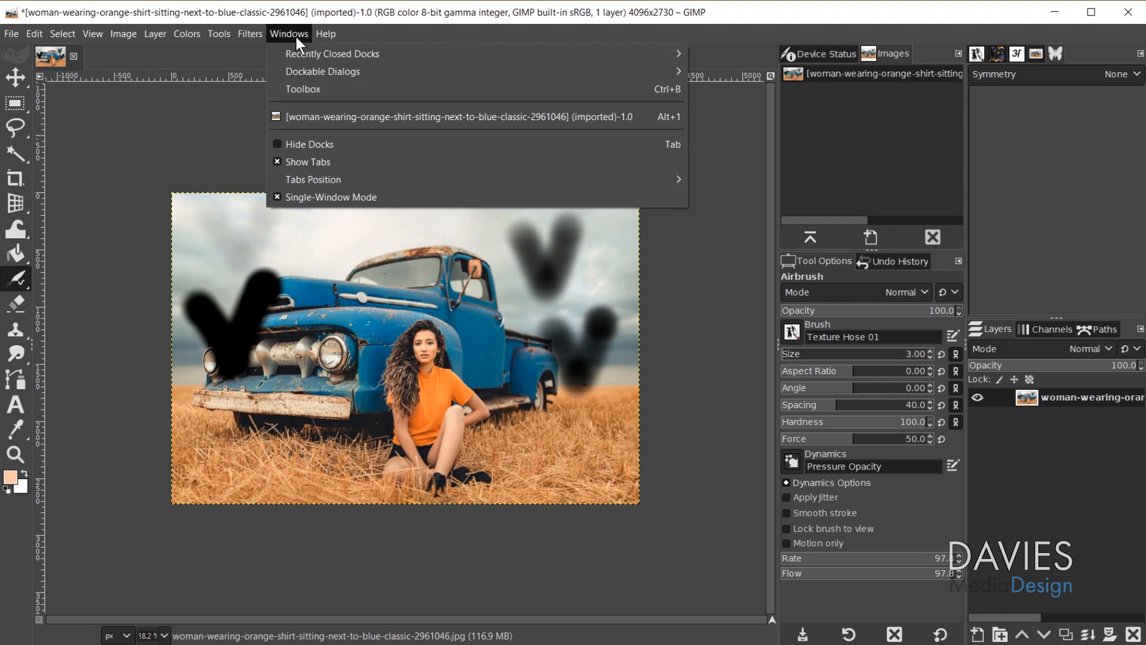
mouse_move(298, 69)
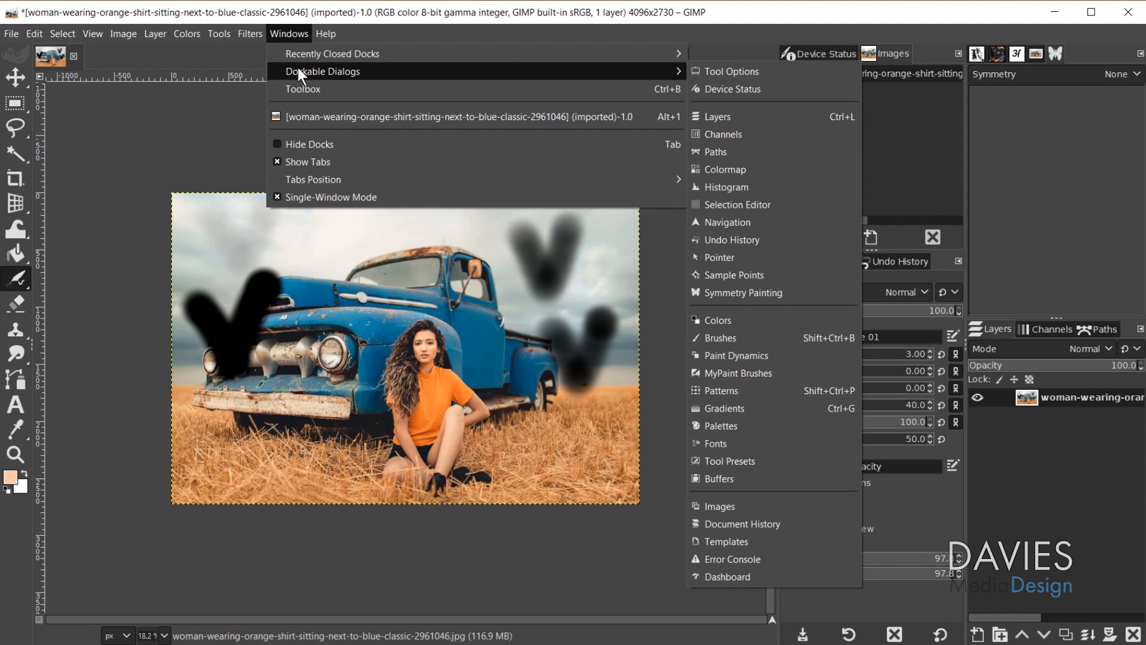
left_click(762, 292)
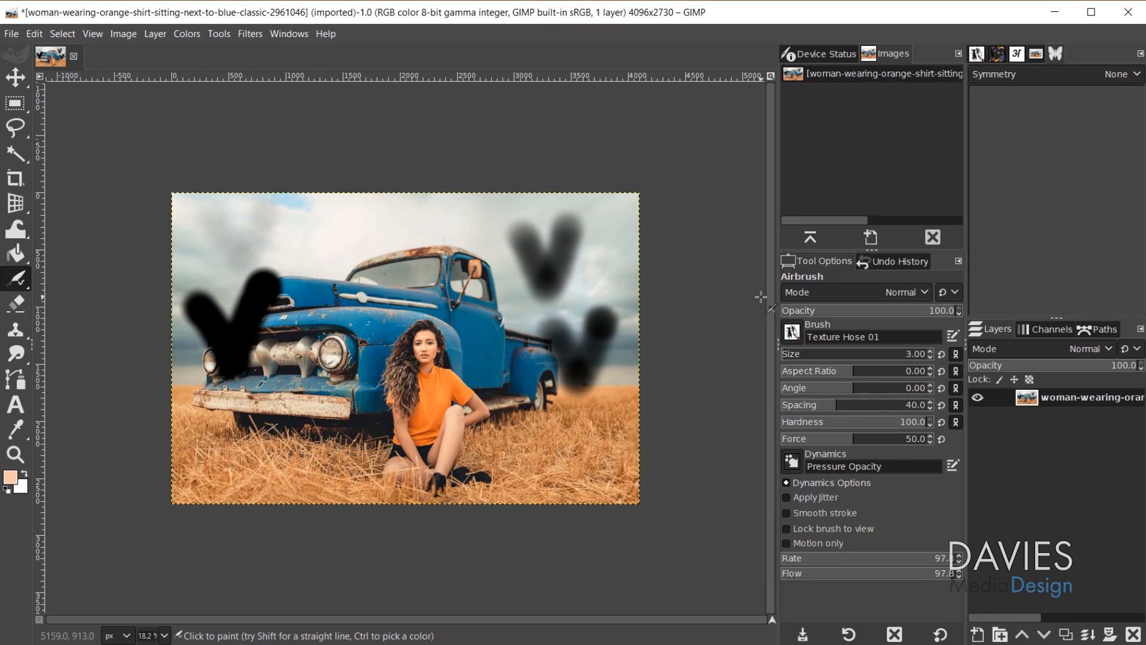
left_click(1069, 74)
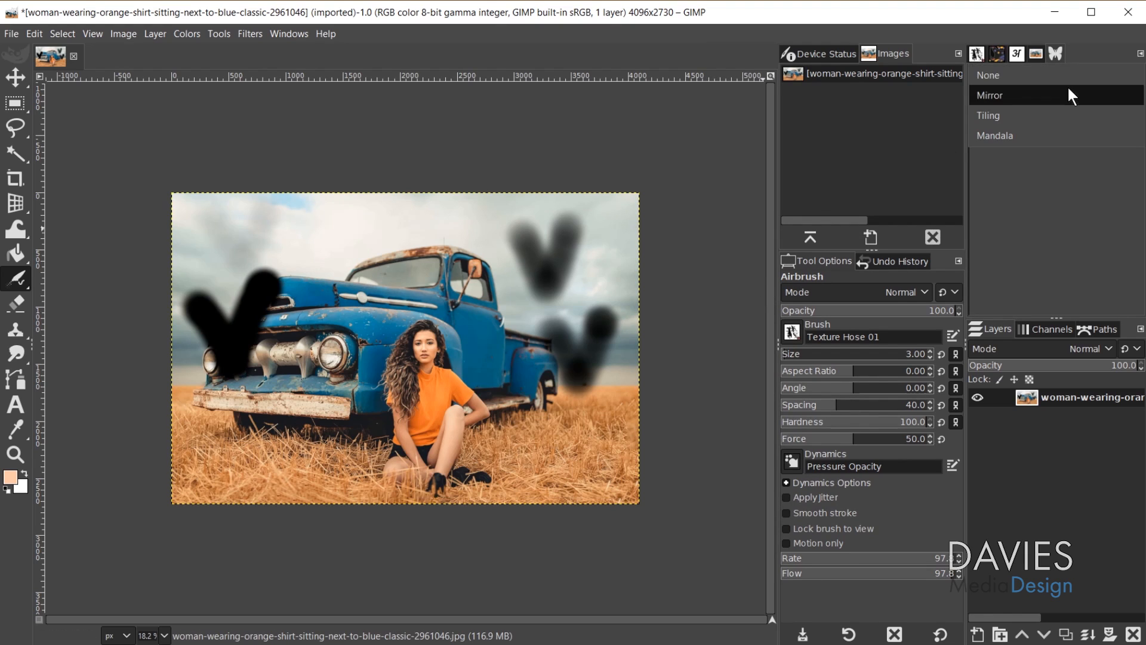
left_click(1045, 133)
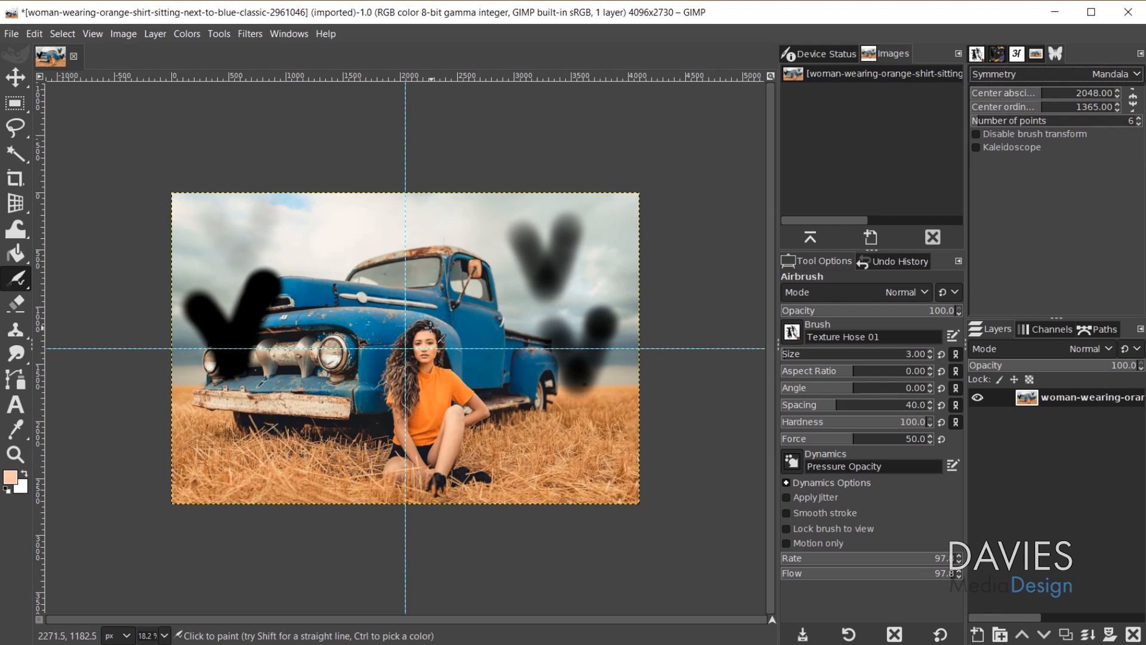
Step: Switch from the Airbrush to the Paintbrush at size 60, try a mandala stroke over the truck, and undo it
mouse_move(16, 278)
left_click(67, 278)
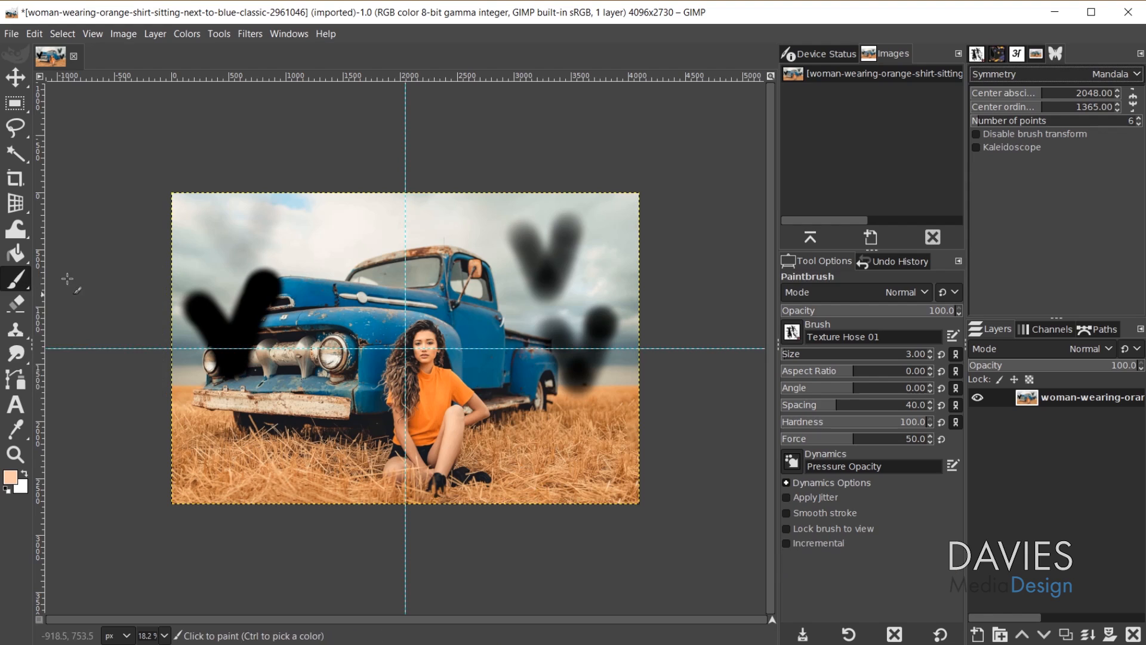
left_click(804, 350)
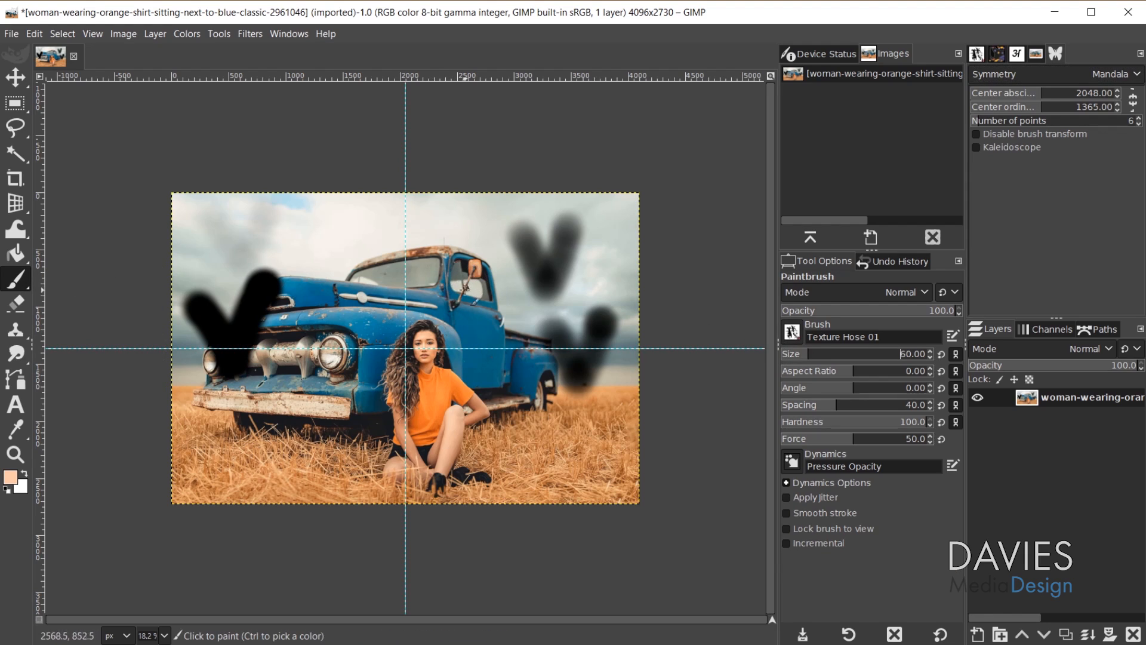
left_click_drag(465, 288, 508, 338)
key("ctrl+z")
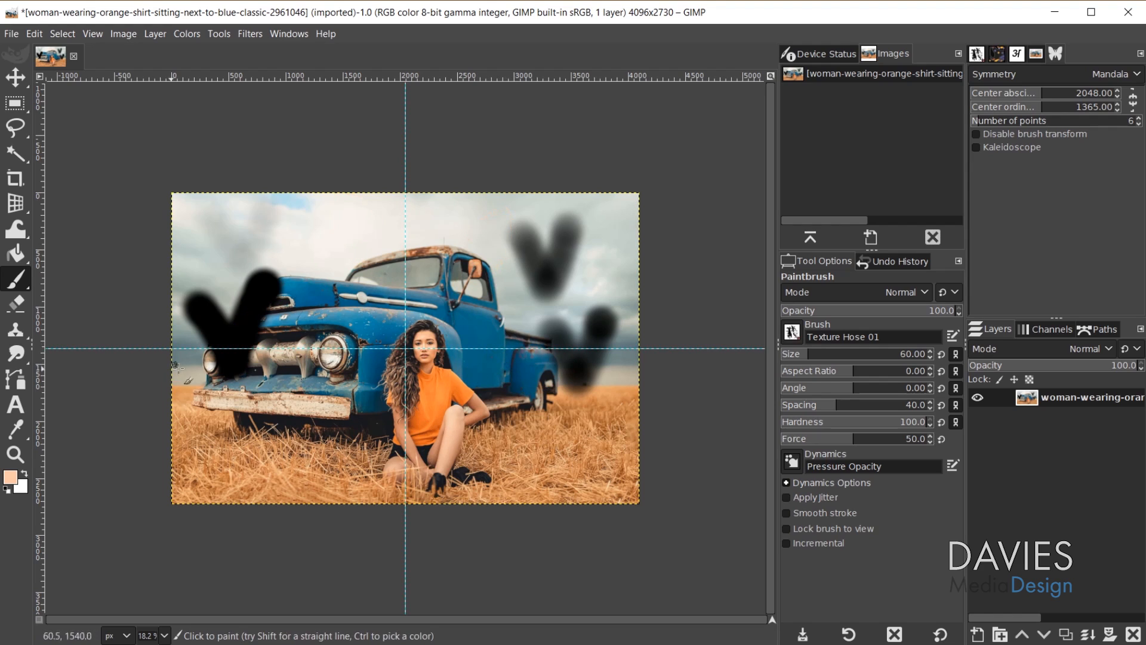
Step: Reset the colors to black foreground and white background, then try zigzag mandala strokes outward from the photo's center, undoing each
left_click(7, 489)
mouse_move(438, 305)
left_mouse_down()
mouse_move(562, 228)
mouse_move(543, 272)
mouse_move(463, 280)
mouse_move(480, 325)
mouse_move(555, 255)
mouse_move(570, 292)
mouse_move(502, 311)
mouse_move(594, 286)
left_mouse_up()
key("ctrl+z")
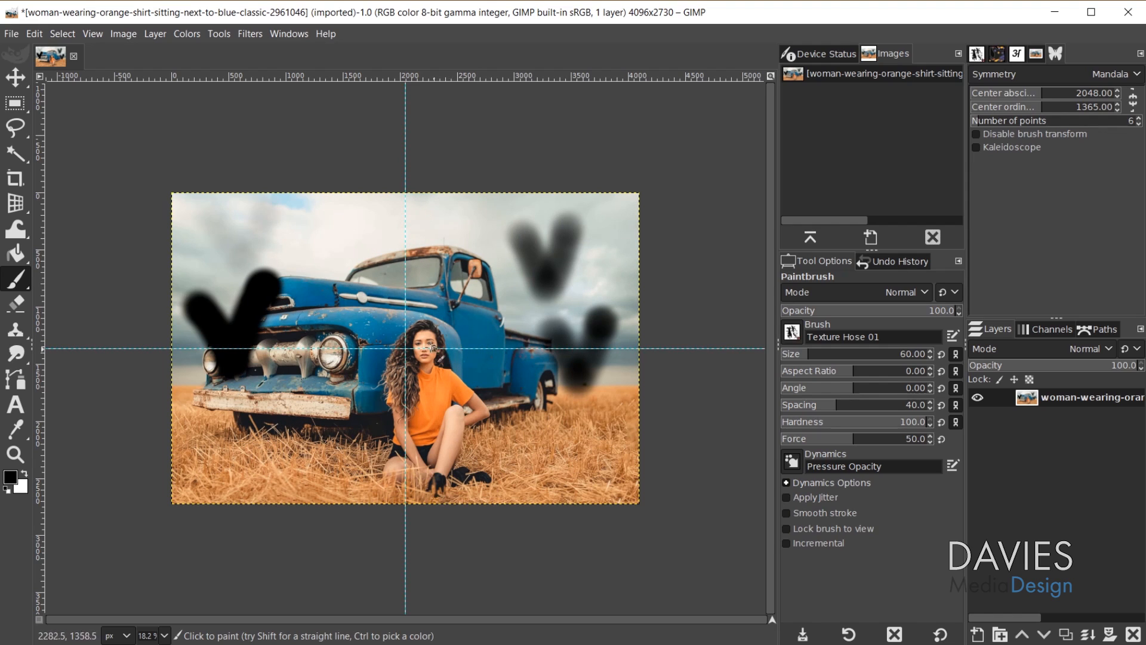
mouse_move(429, 326)
left_mouse_down()
mouse_move(472, 257)
mouse_move(496, 272)
mouse_move(512, 320)
mouse_move(546, 258)
left_mouse_up()
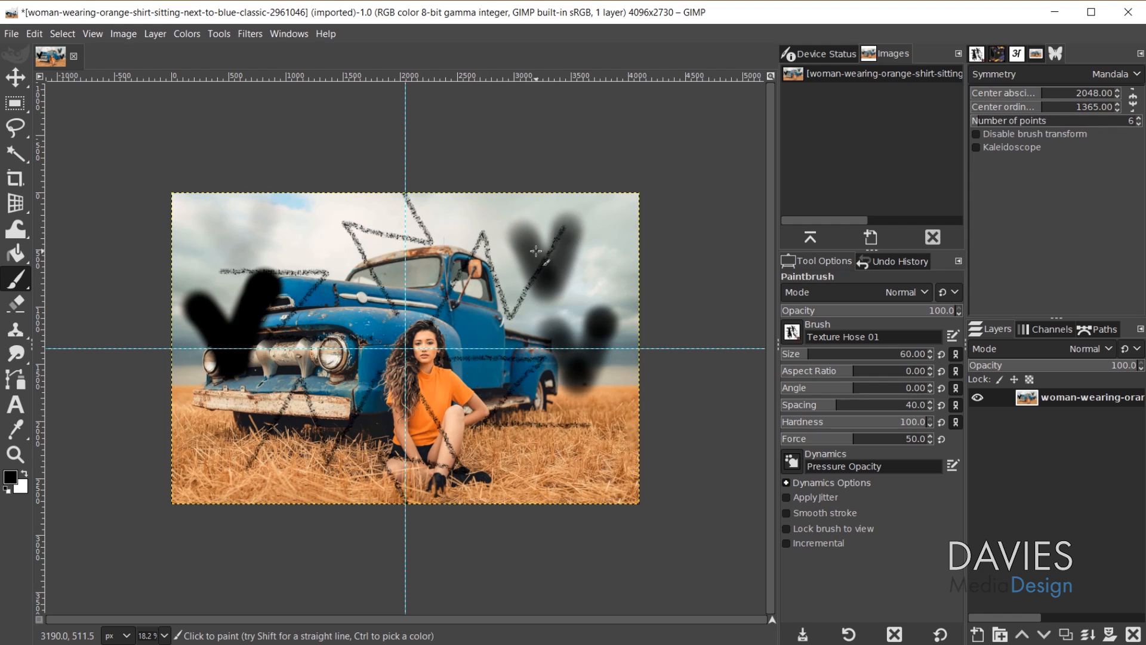
key("ctrl+z")
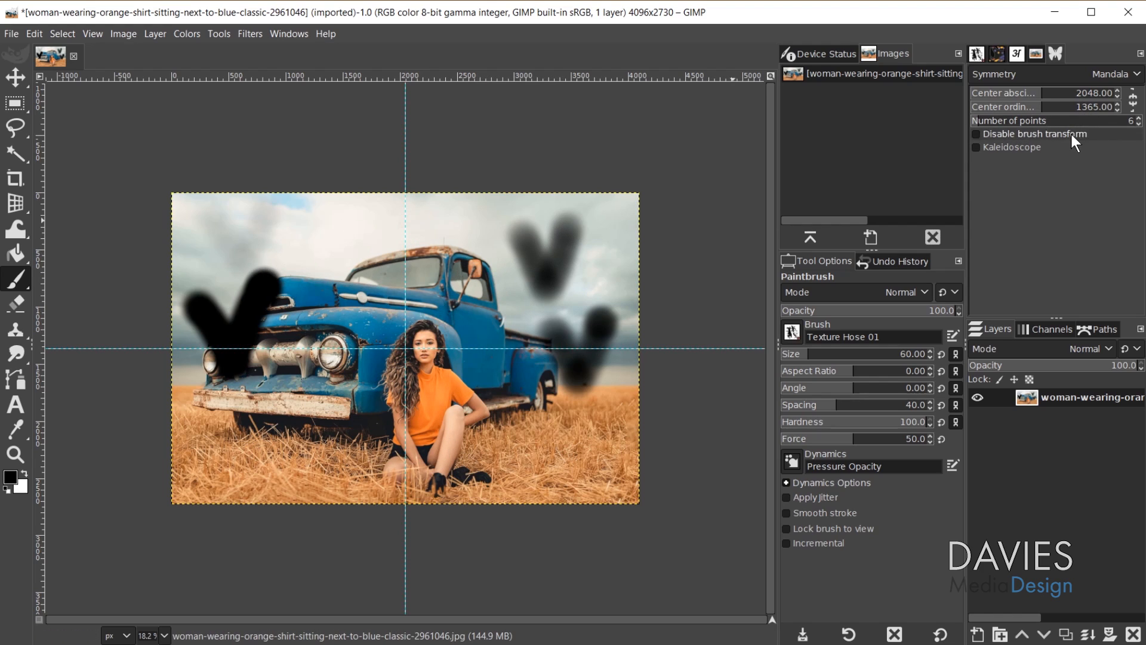
Step: Turn on Kaleidoscope, try painting zigzag strokes outward from the photo's center, and undo them
left_click(978, 148)
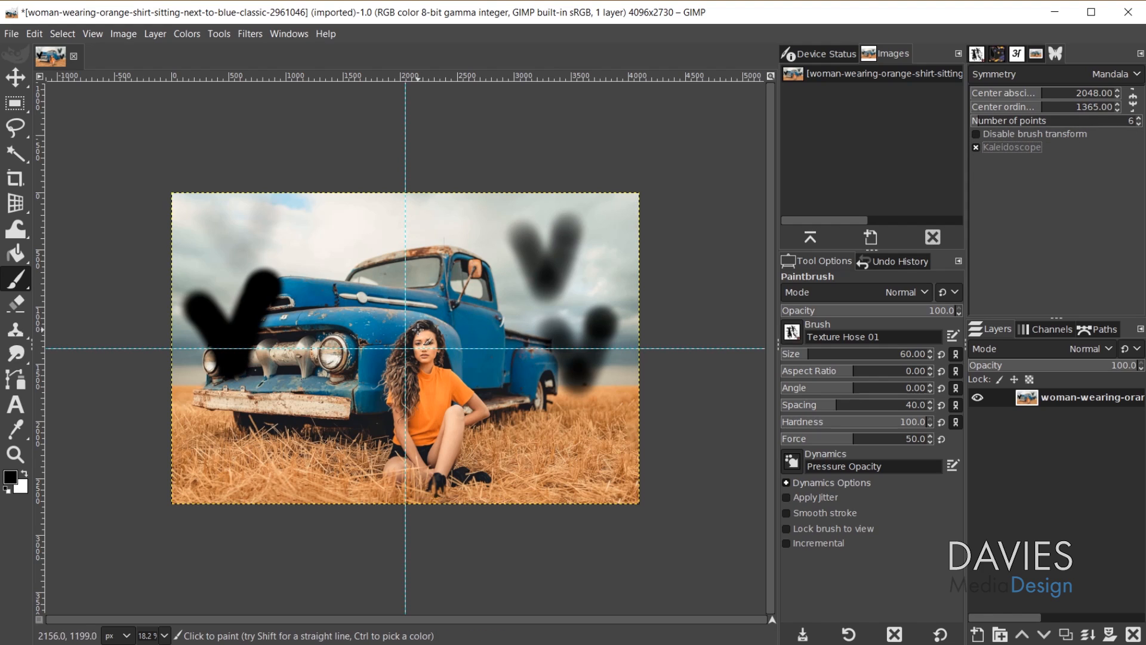
mouse_move(418, 328)
left_mouse_down()
mouse_move(485, 248)
mouse_move(502, 286)
mouse_move(522, 294)
mouse_move(564, 222)
mouse_move(588, 304)
left_mouse_up()
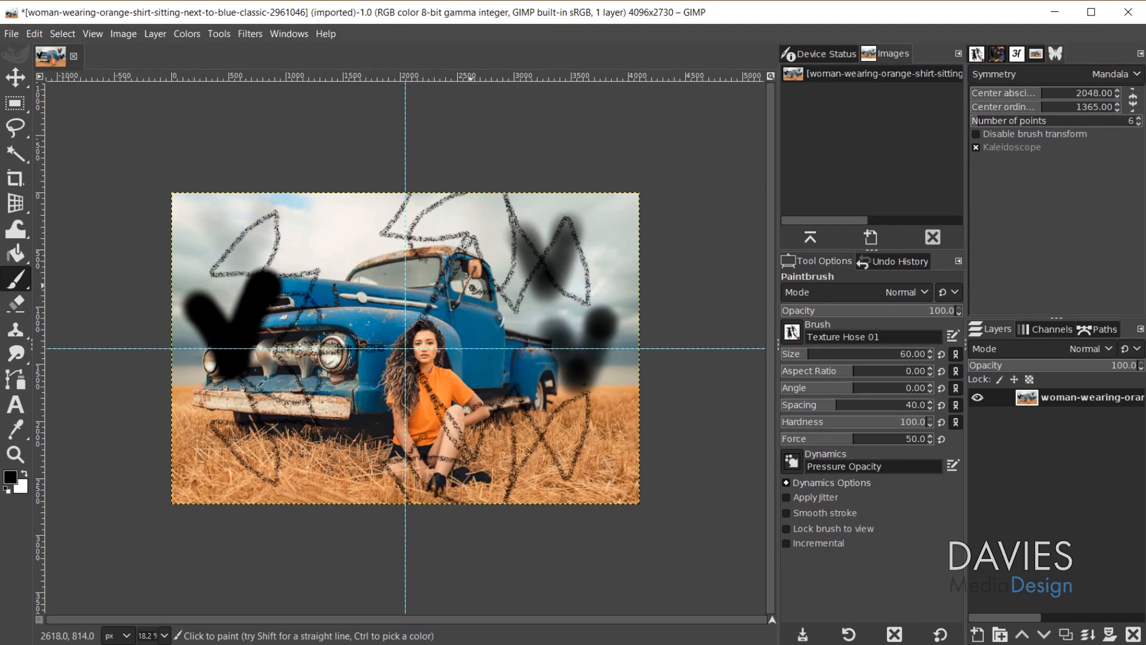
mouse_move(466, 277)
left_mouse_down()
mouse_move(522, 281)
mouse_move(449, 256)
mouse_move(485, 307)
mouse_move(512, 253)
mouse_move(424, 262)
mouse_move(476, 312)
mouse_move(531, 277)
mouse_move(418, 346)
mouse_move(407, 325)
mouse_move(440, 286)
mouse_move(414, 321)
left_mouse_up()
mouse_move(427, 329)
left_mouse_down()
mouse_move(483, 341)
mouse_move(448, 352)
left_mouse_up()
key("ctrl+z")
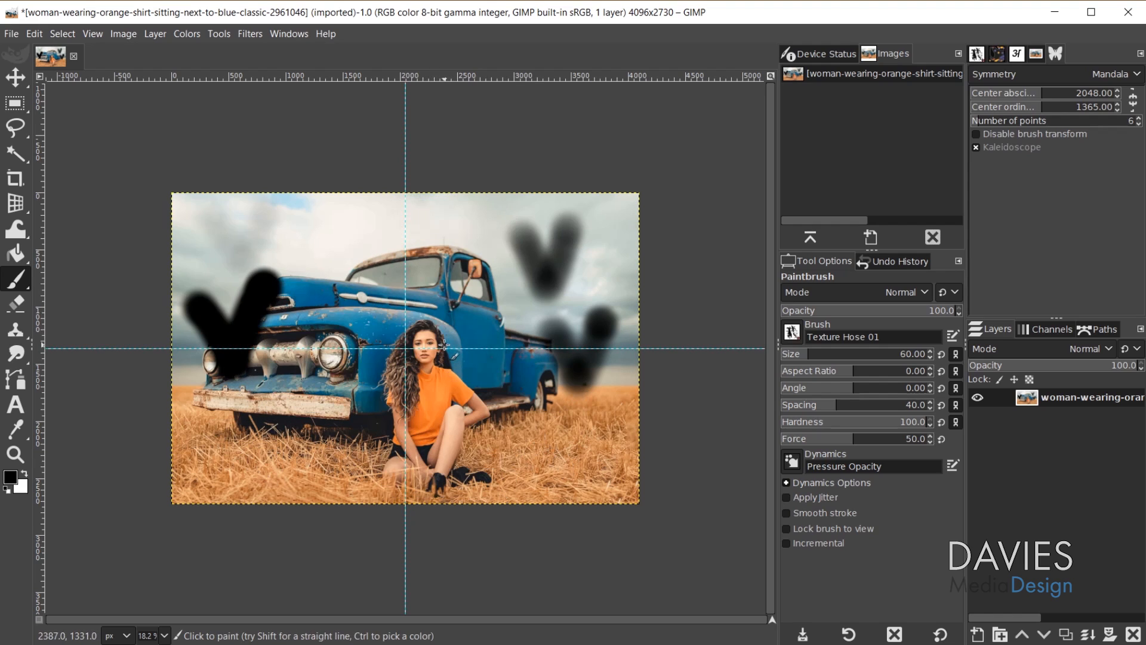
Step: Set the symmetry back to None and close the Symmetry Painting dialog
left_click(1066, 73)
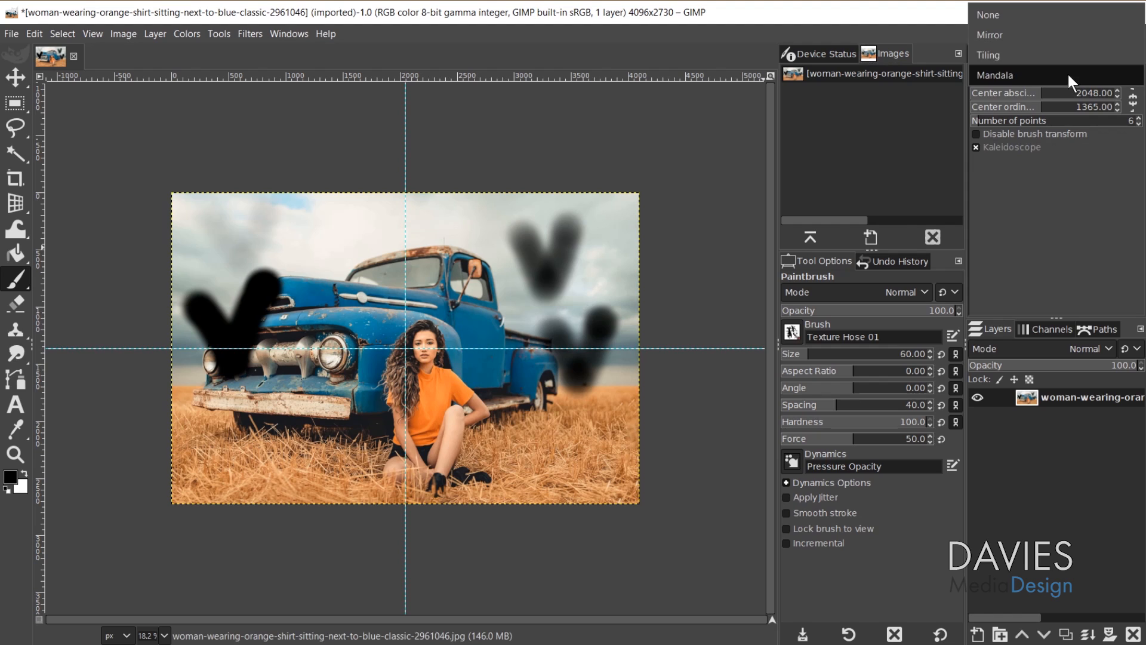
left_click(1061, 13)
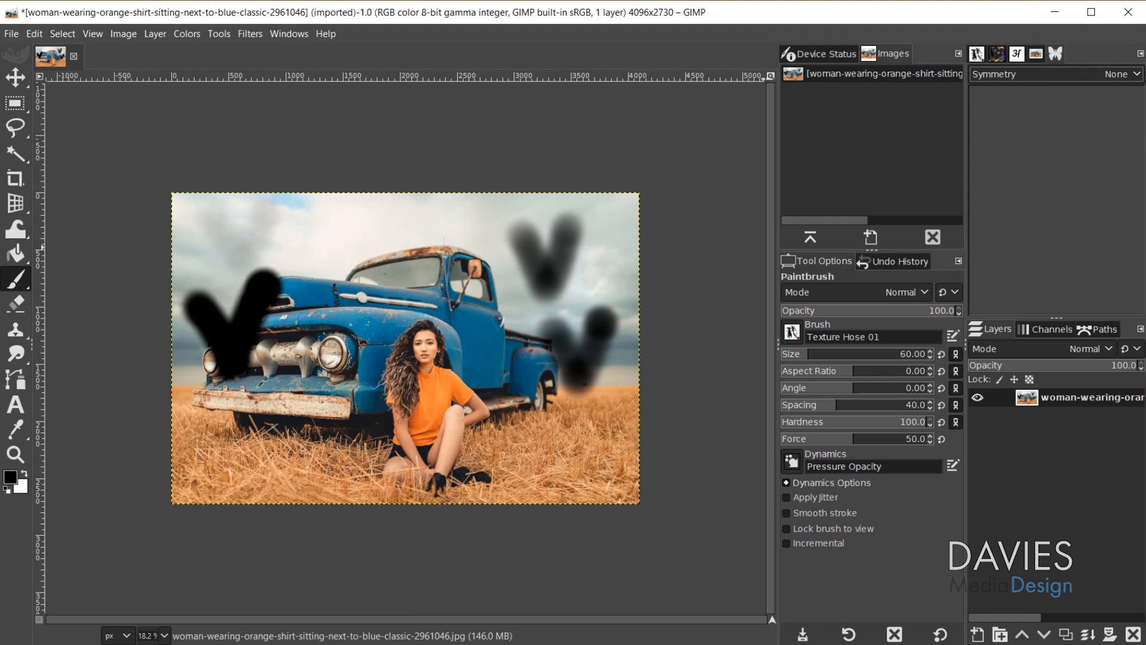
left_click(1140, 53)
left_click(1119, 68)
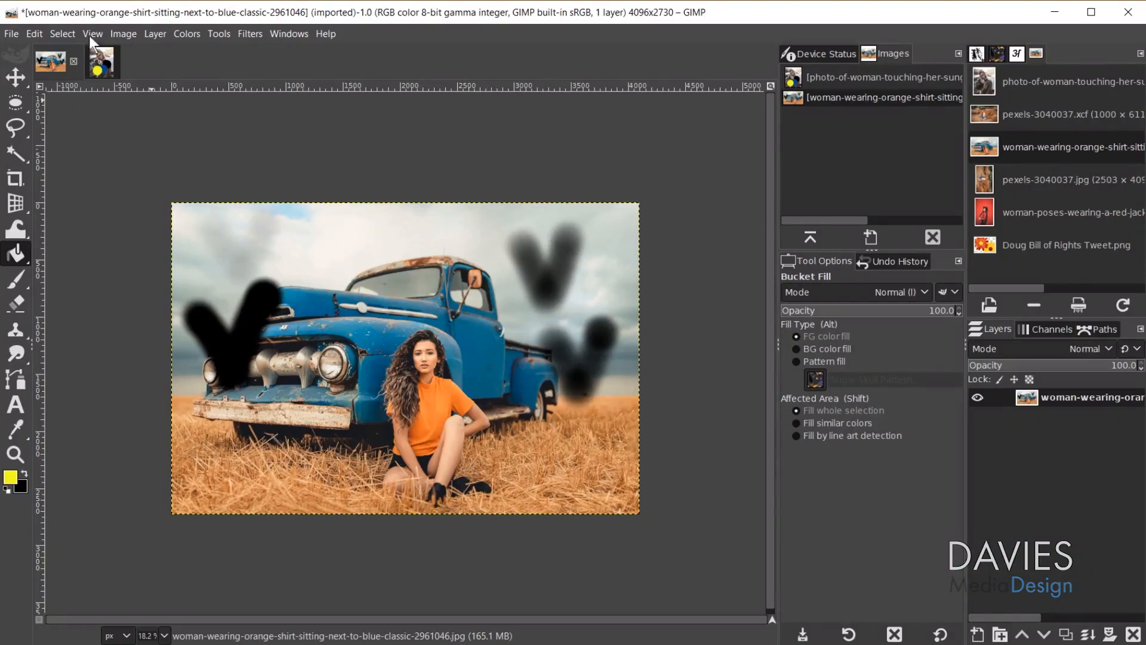
Step: Copy the Yellow Circle layer from the sunglasses portrait, paste it into the blue truck photo, and anchor the floating selection
left_click(102, 61)
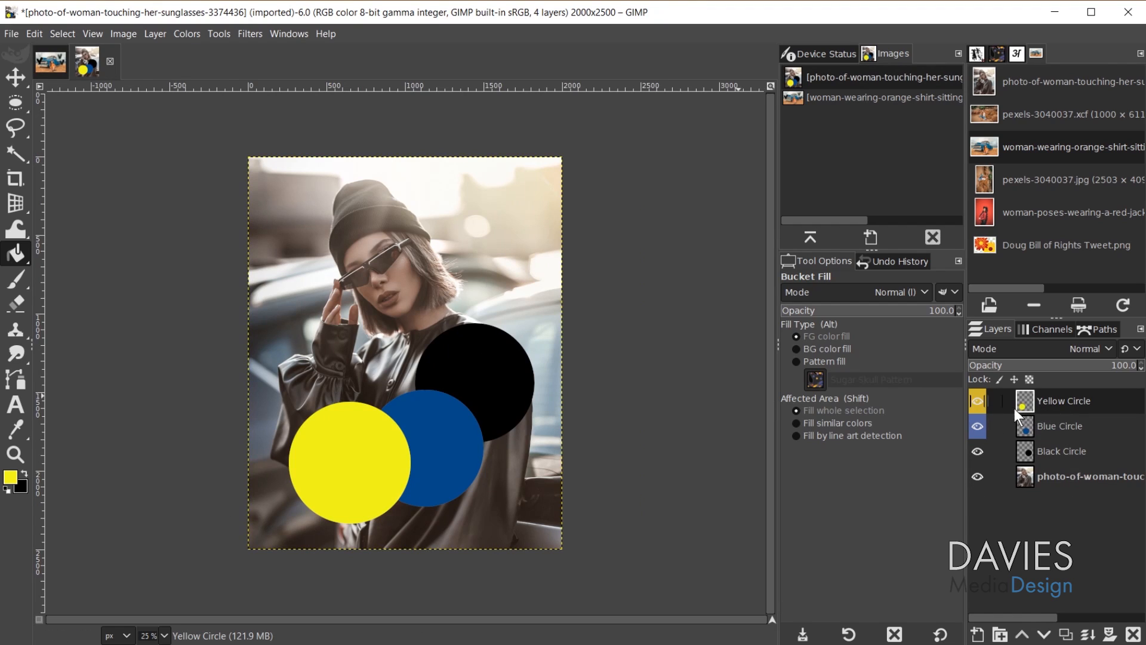
key("ctrl+c")
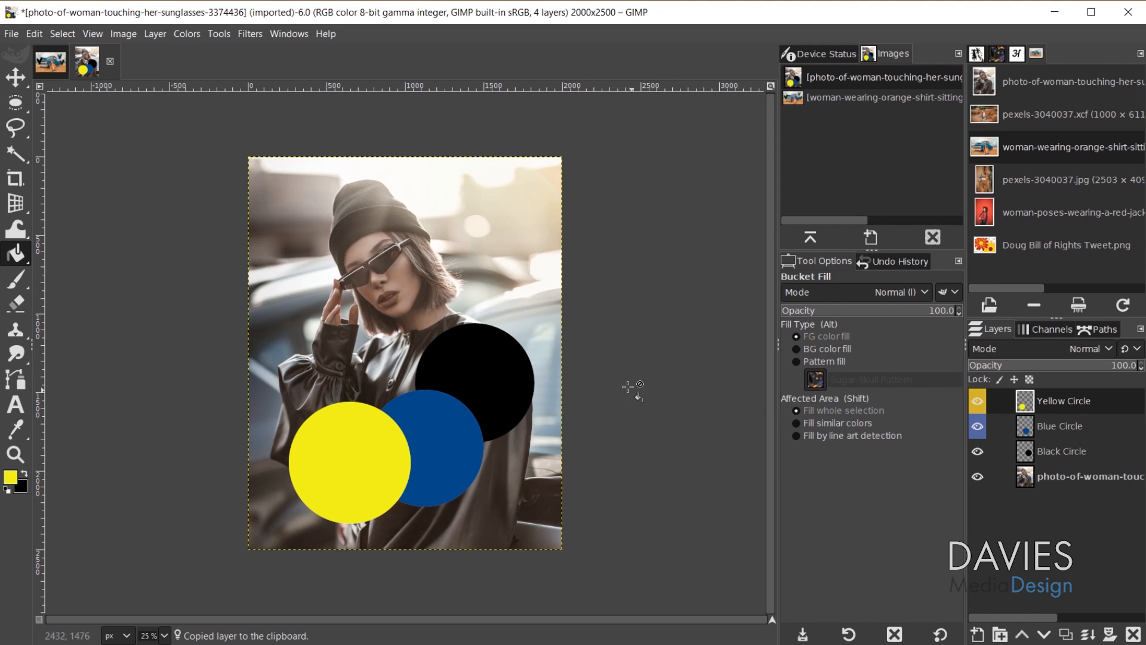
left_click(52, 63)
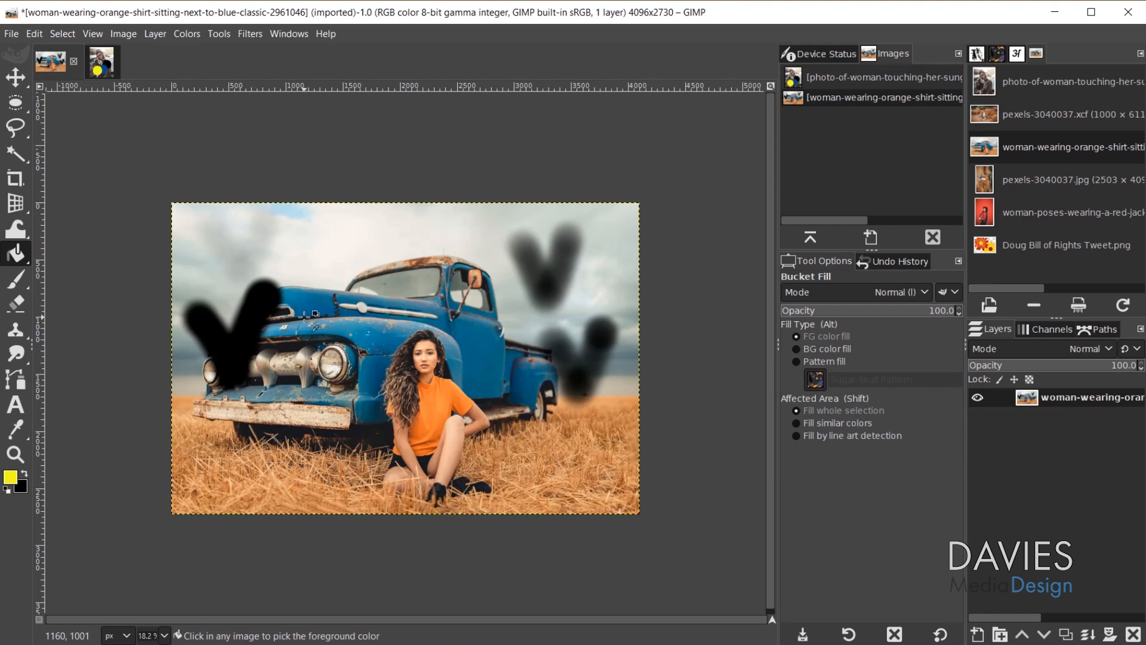
key("ctrl+v")
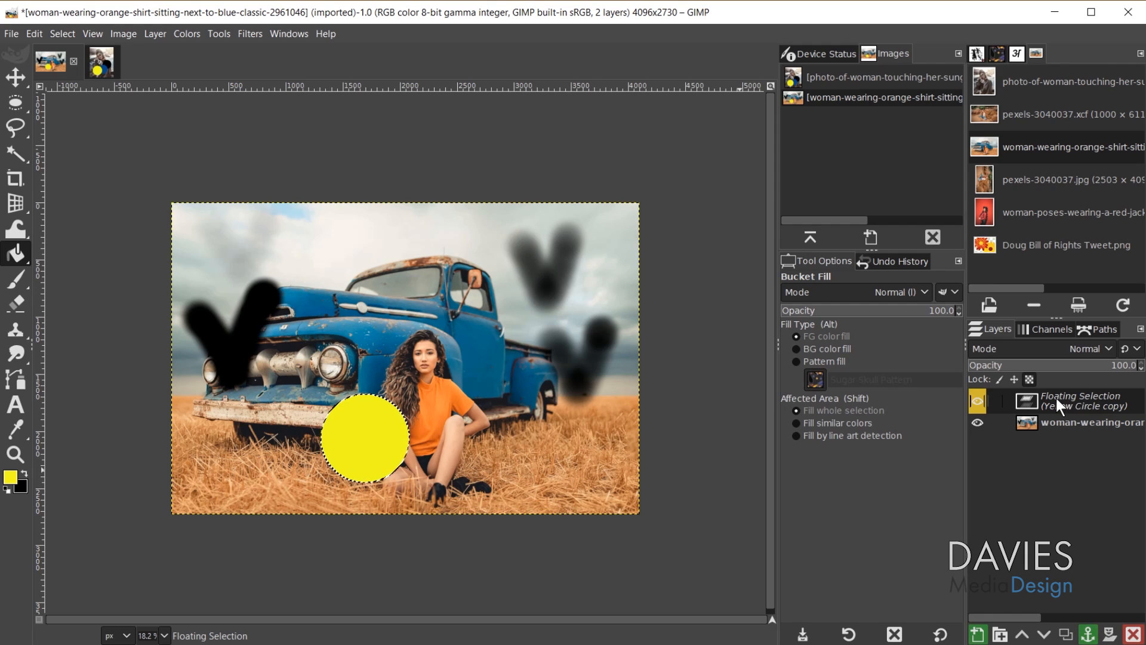
left_click(1088, 637)
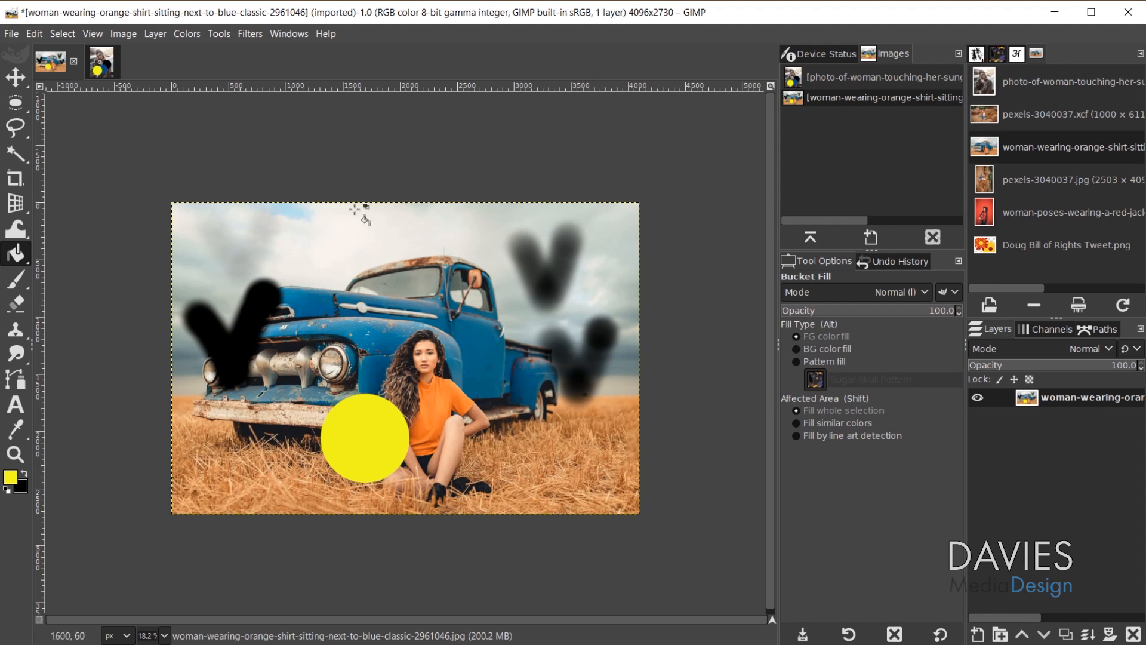
Step: In the sunglasses portrait, create two layer groups, one holding the Yellow and Blue Circles, the other the Black Circle and photo layer
left_click(100, 60)
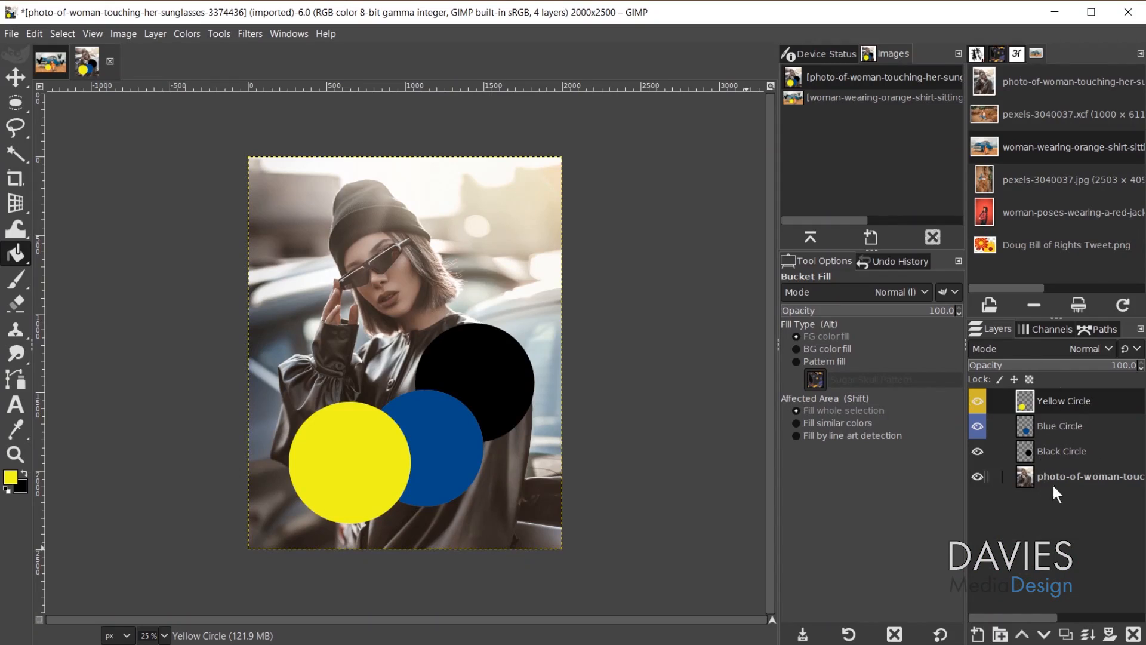
left_click(1000, 635)
left_click(1000, 634)
left_click_drag(1033, 431, 1040, 497)
left_click_drag(1029, 416, 1030, 410)
left_click_drag(1026, 451, 1042, 436)
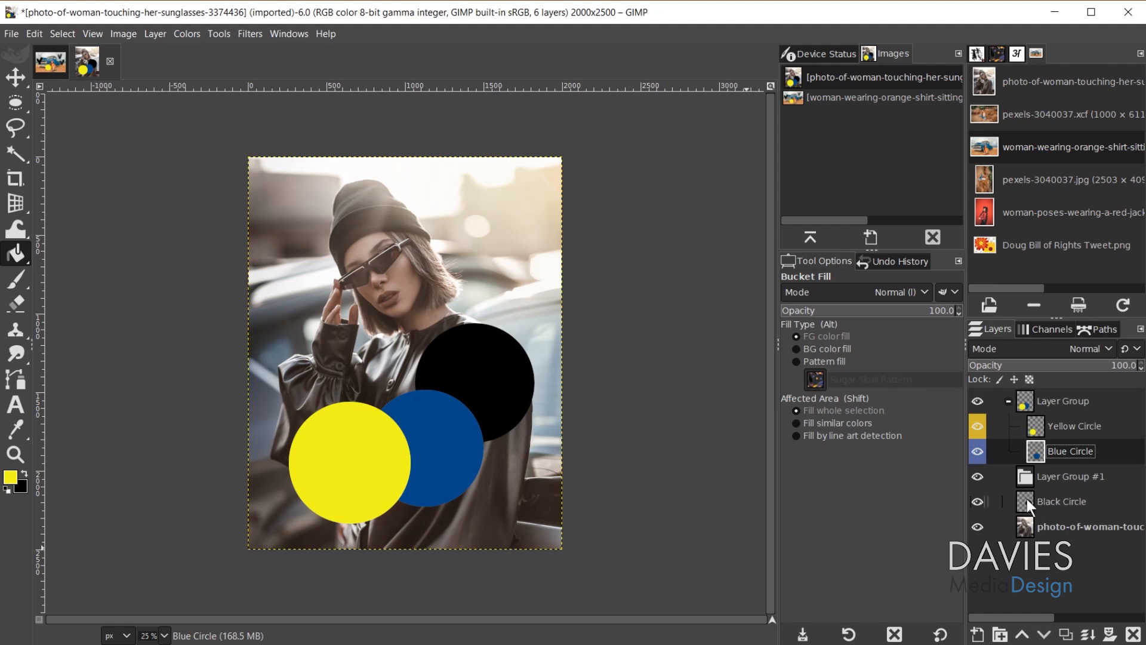
left_click(1027, 499)
left_click_drag(1030, 529, 1048, 520)
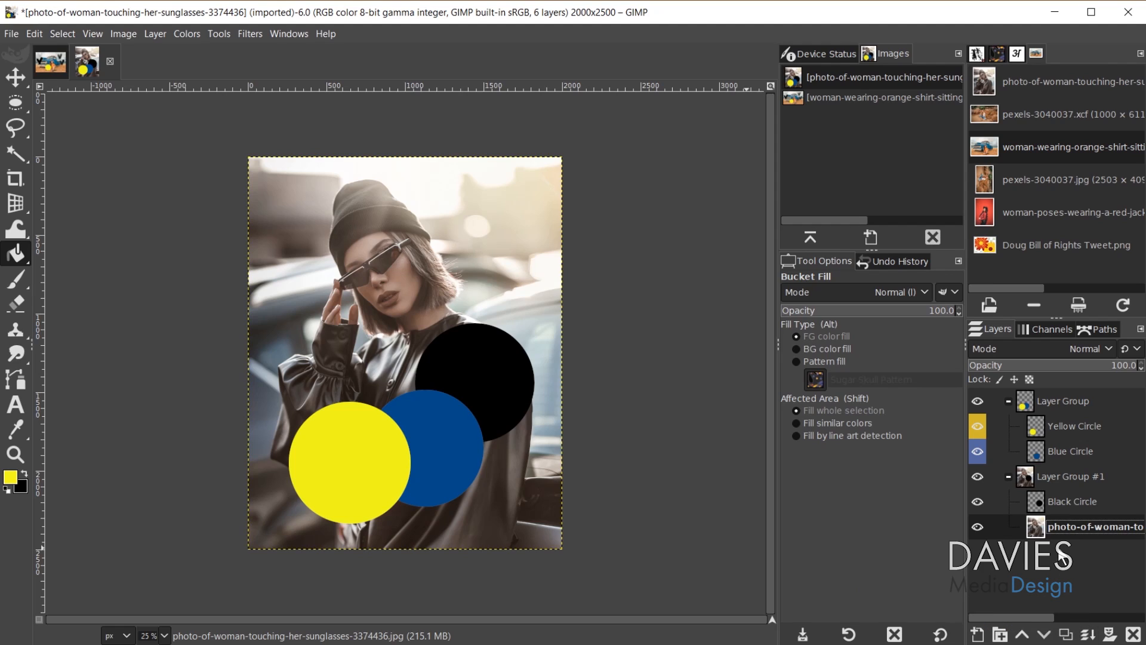
Step: Merge the group holding the Black Circle and photo into one layer, then toggle layer visibility to check the result
left_click(1030, 476)
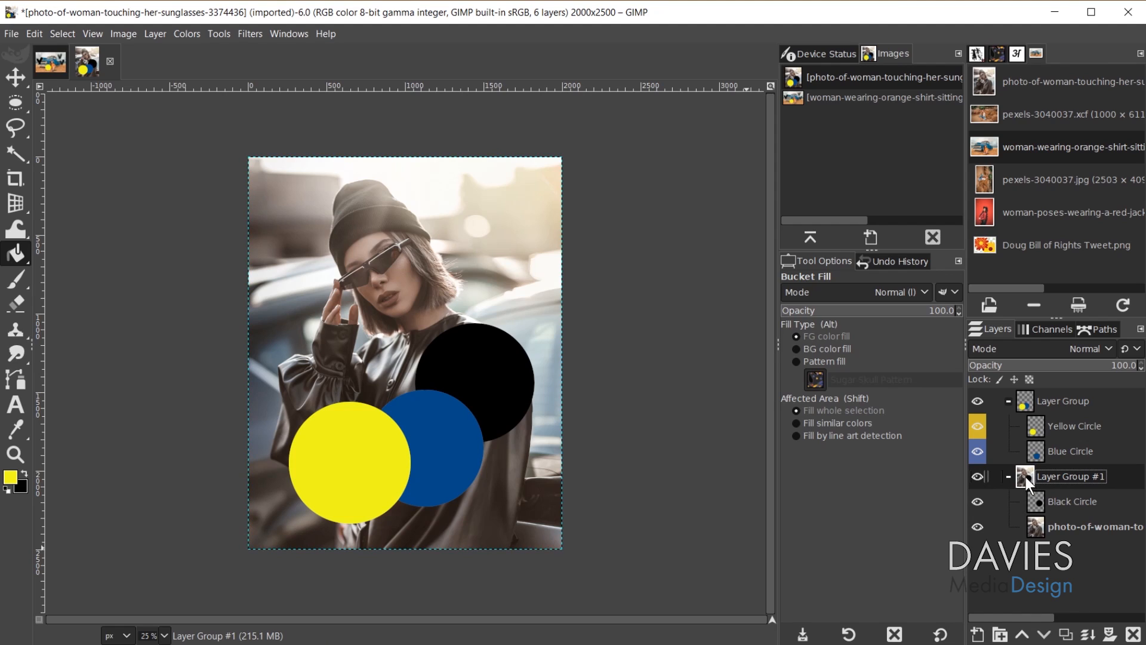
left_click(1088, 632)
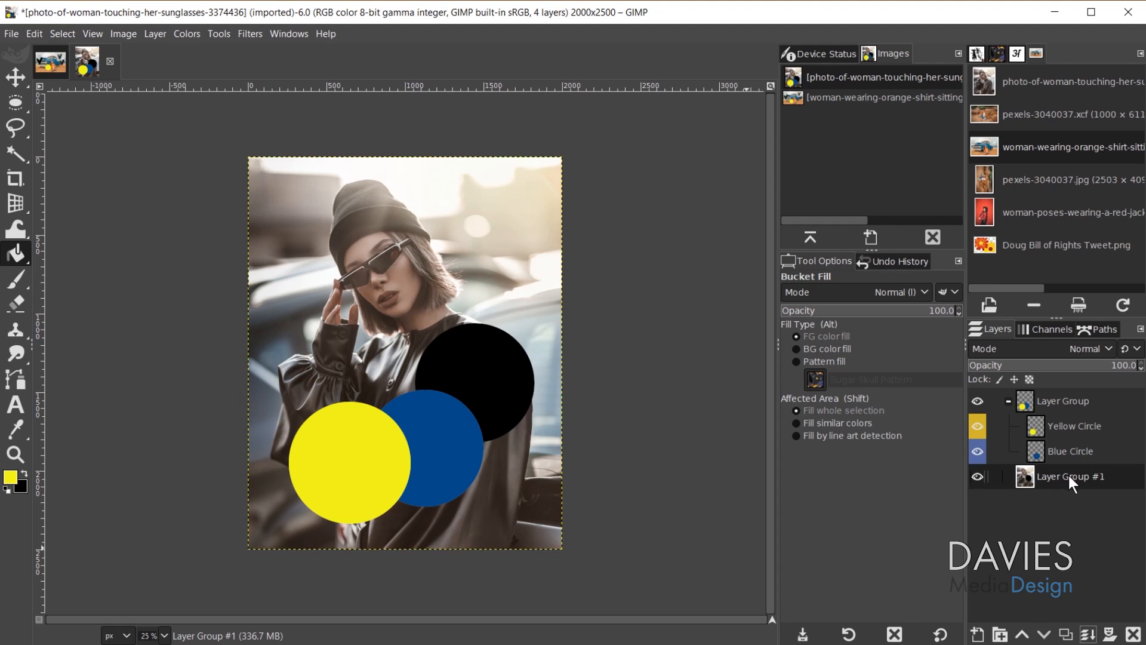
left_click(978, 477)
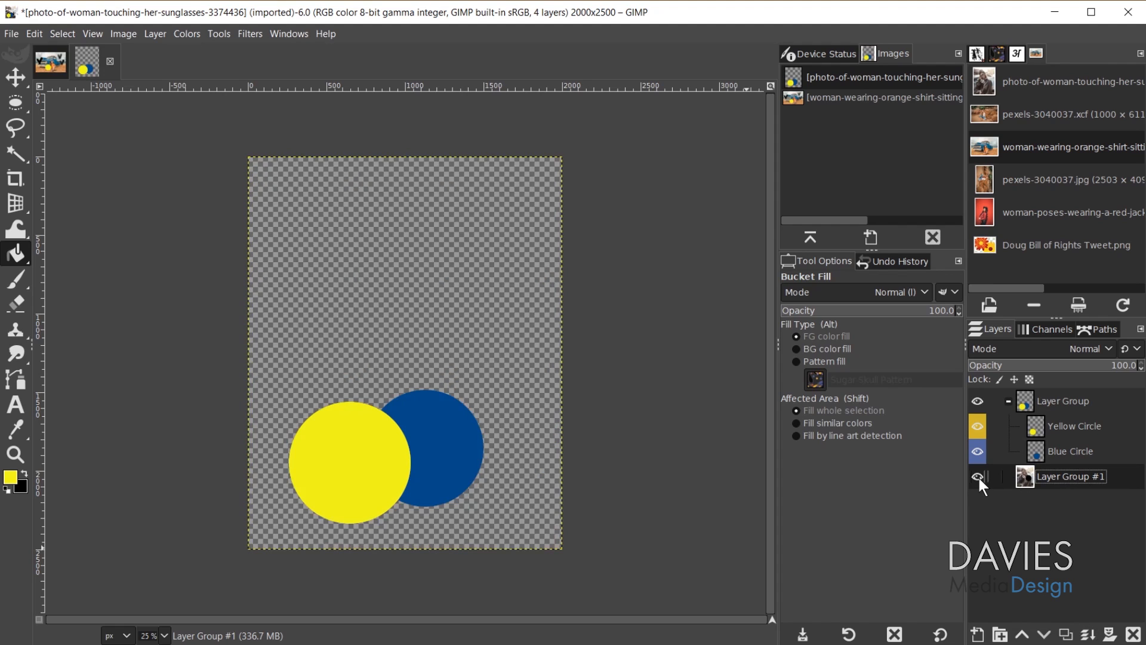
left_click(978, 476)
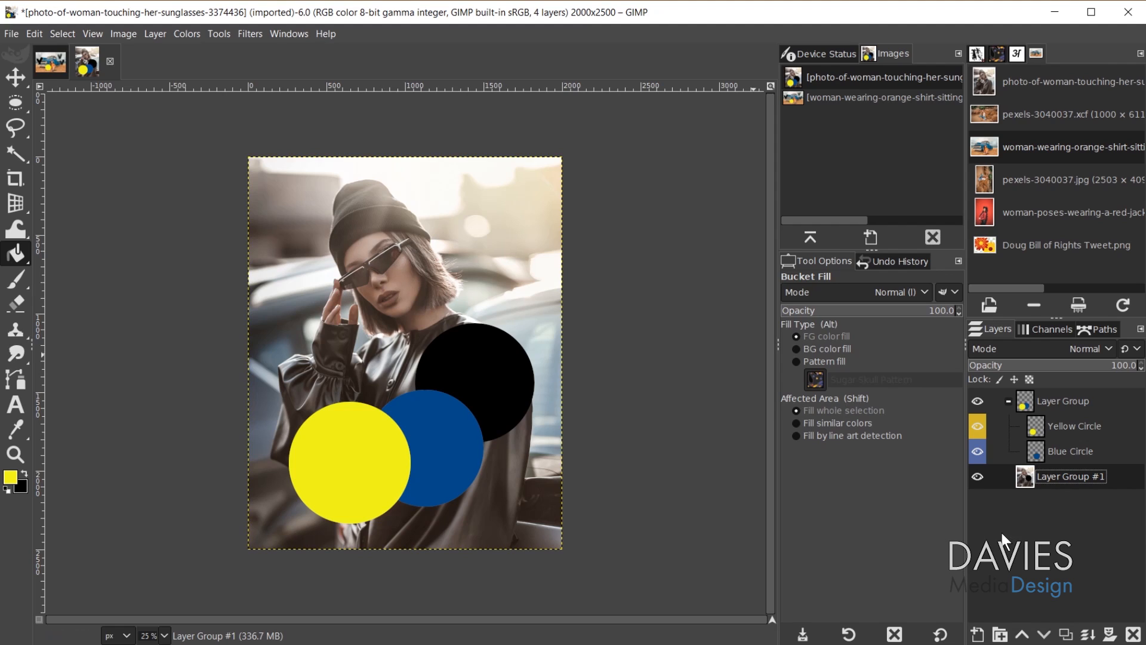
left_click(975, 424)
left_click(975, 424)
left_click(977, 451)
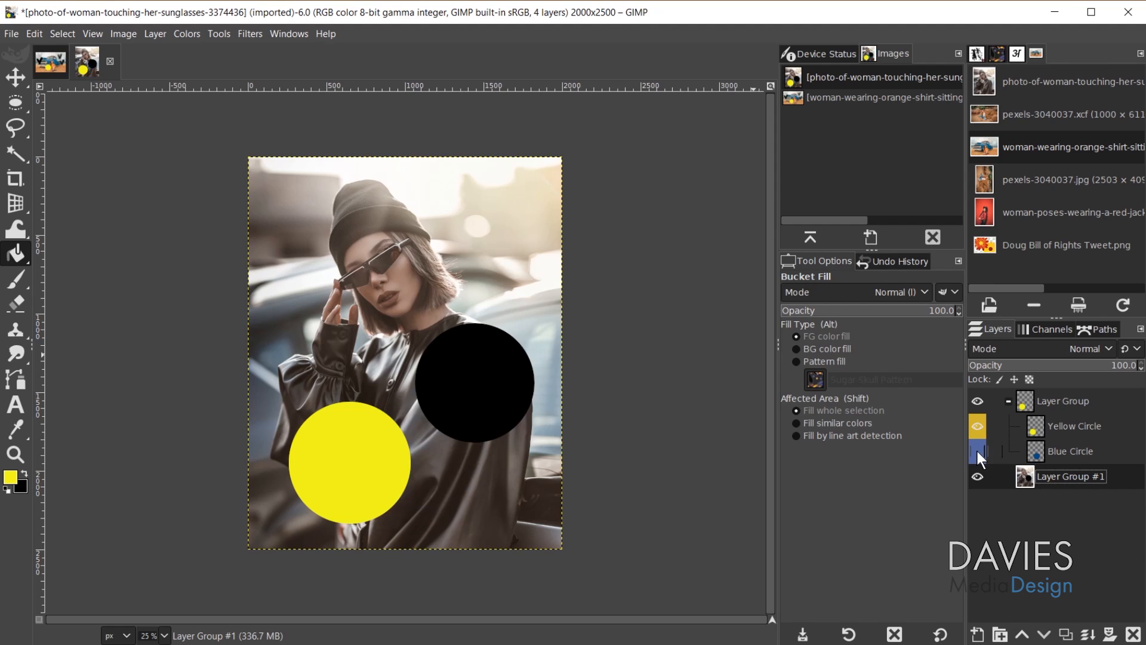
left_click(977, 452)
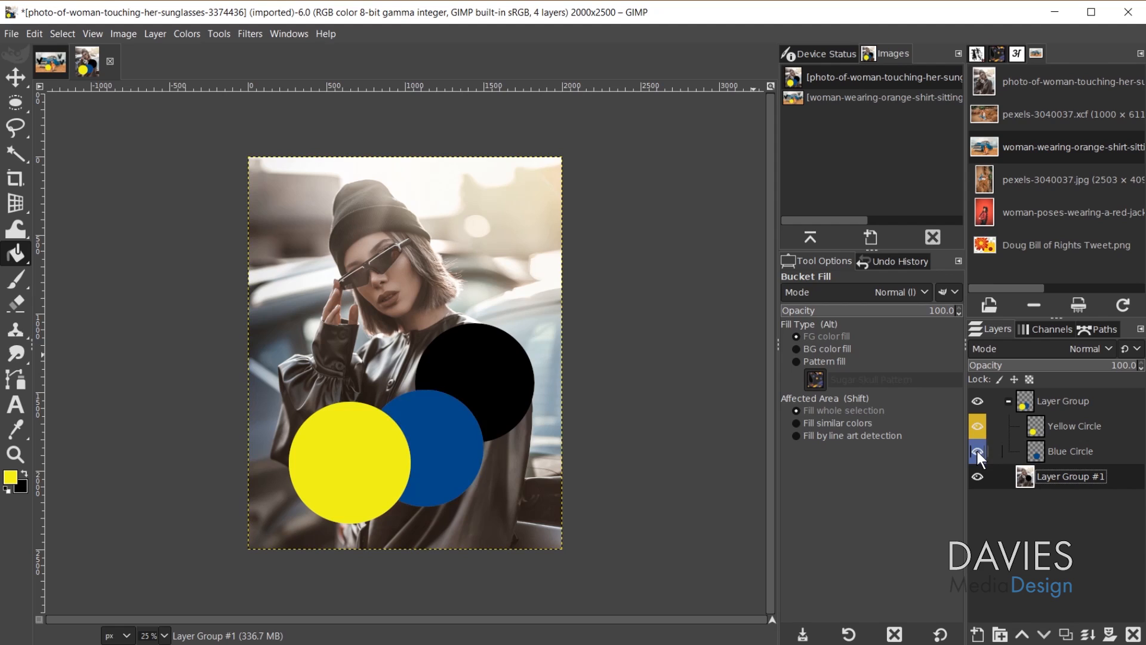
Step: Merge the group holding the Yellow and Blue Circles into one layer, and toggle its visibility to check it
left_click(1029, 406)
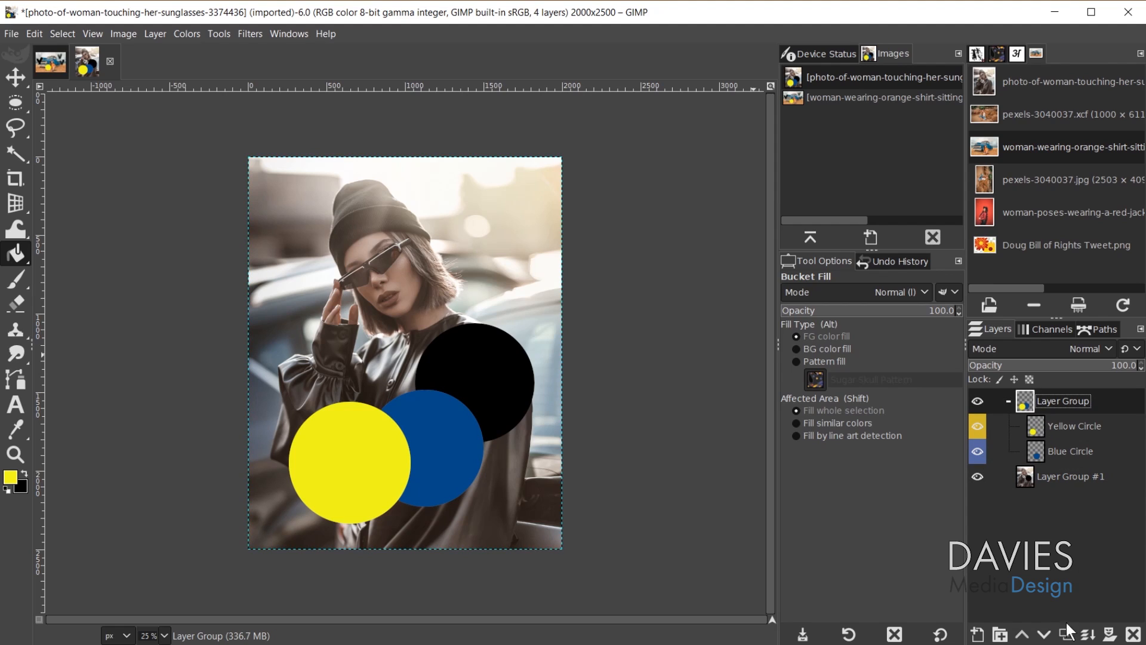
left_click(1088, 635)
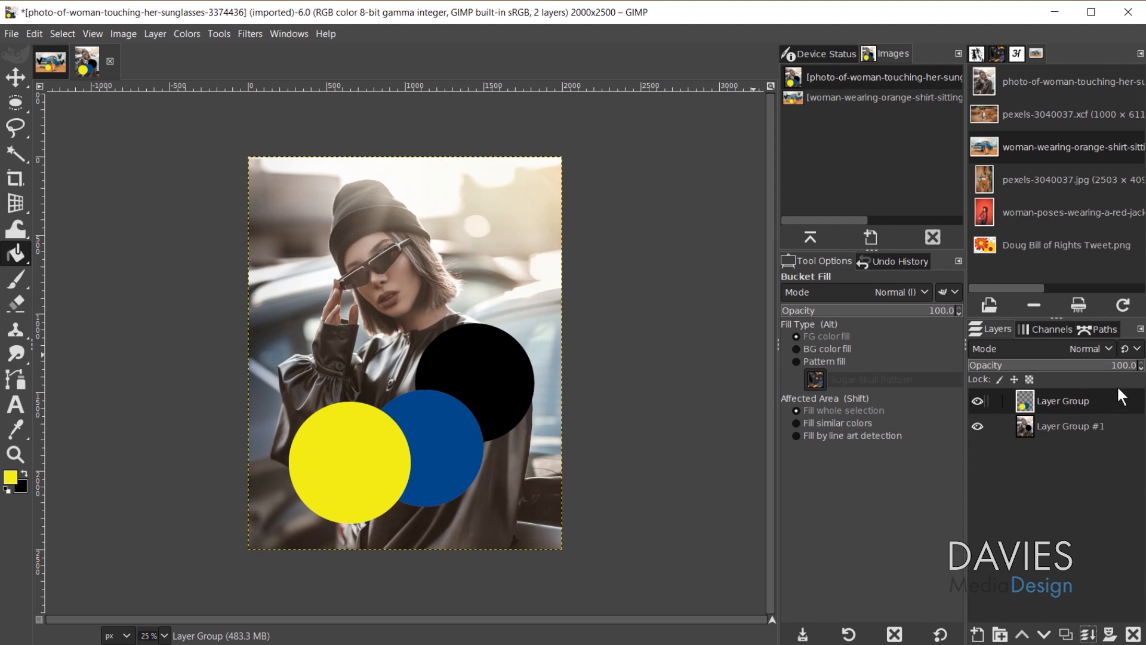
left_click(980, 401)
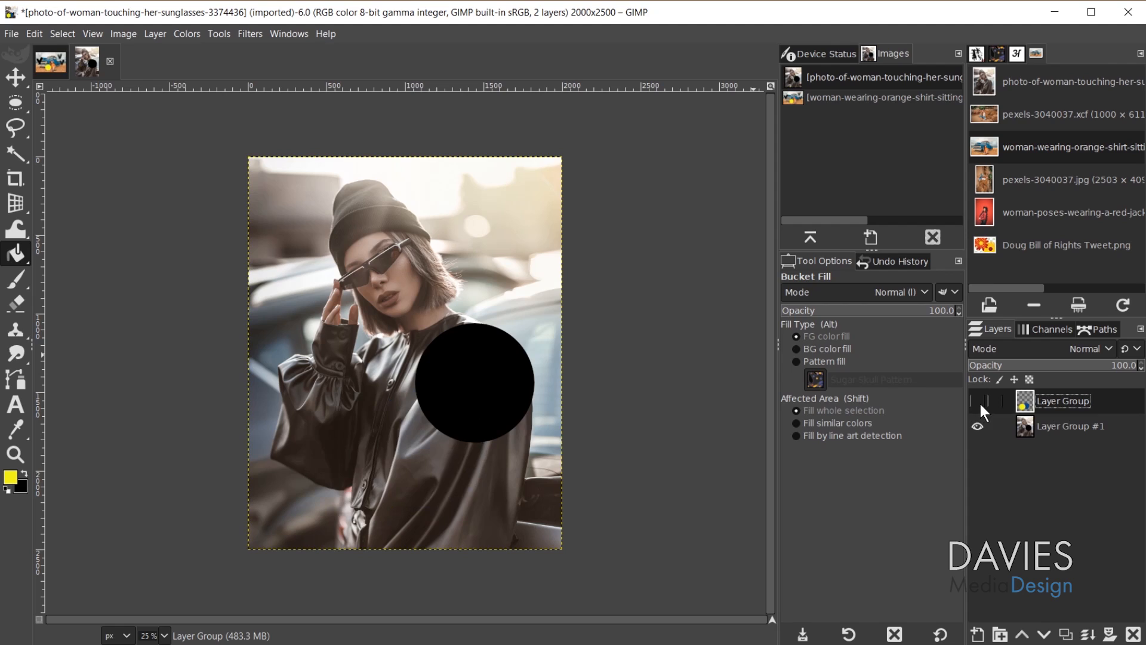
left_click(982, 402)
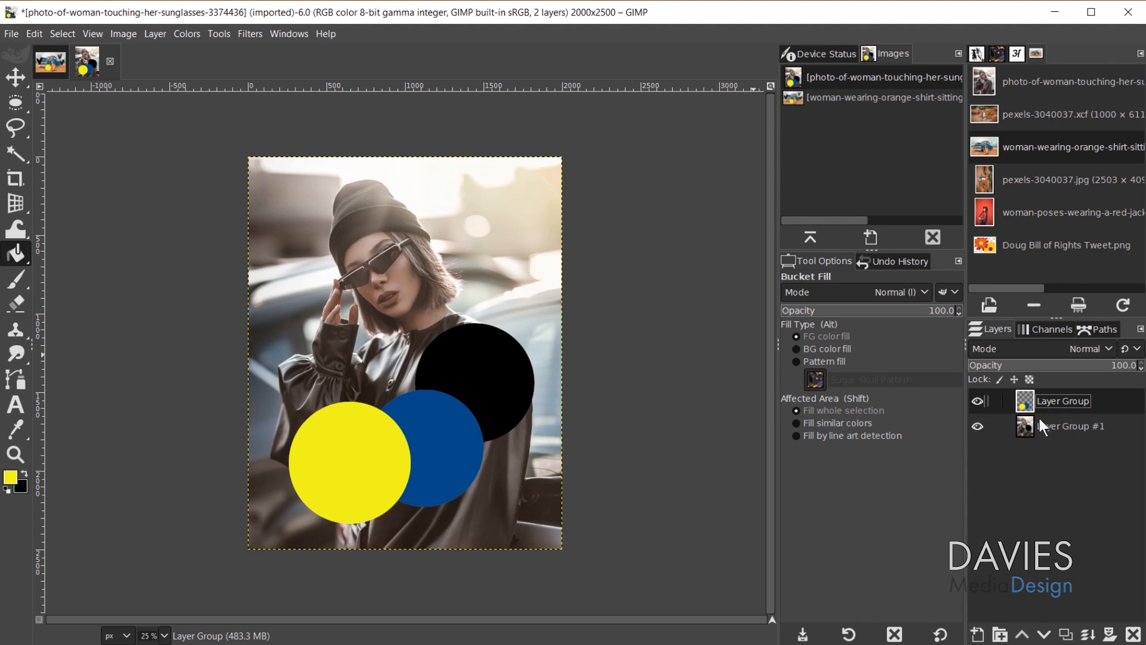
Step: Try merging both layers with Expanded as necessary and Merge within active group only, toggle the merged layer's visibility, and undo the merge
left_click(1088, 634, "ctrl")
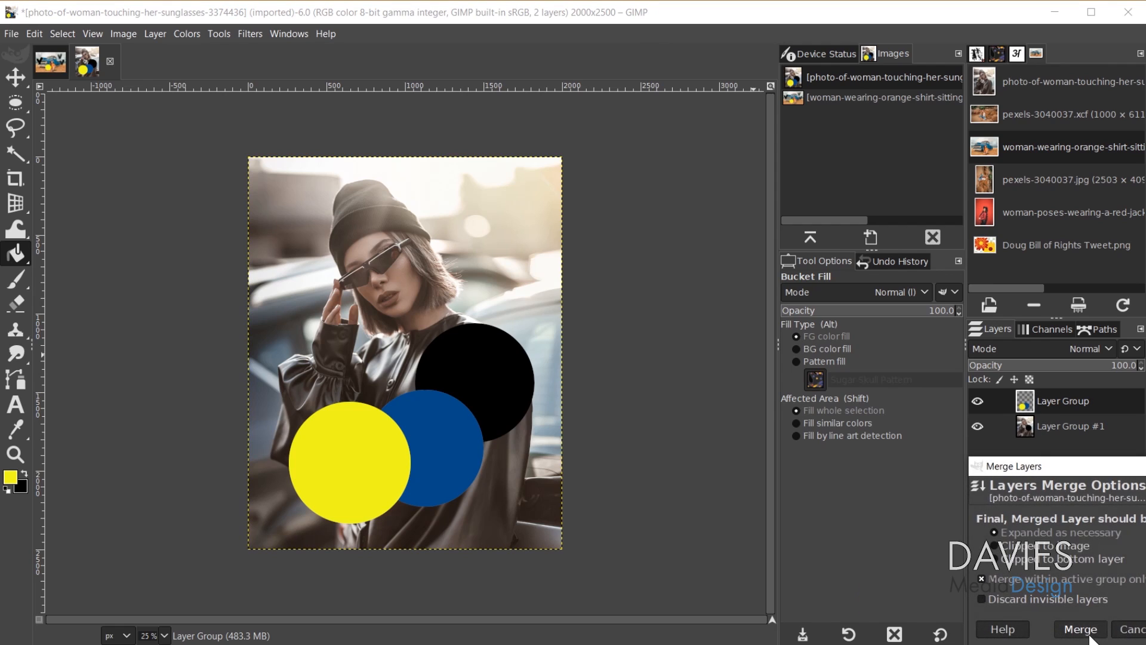
left_click_drag(1063, 471, 871, 269)
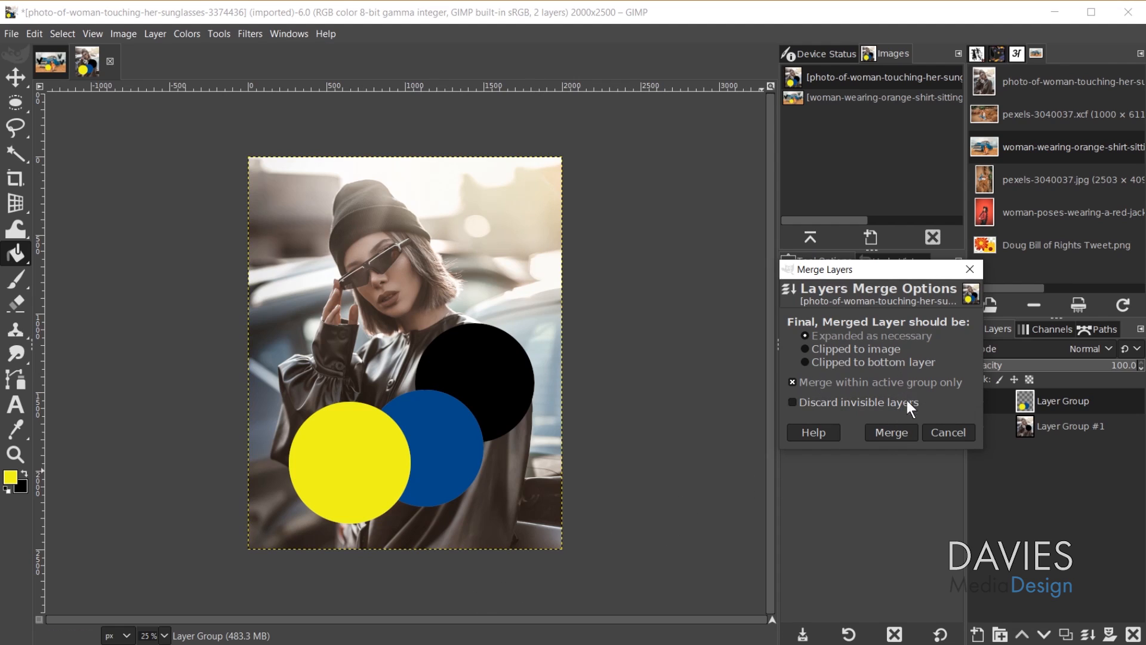
left_click(896, 433)
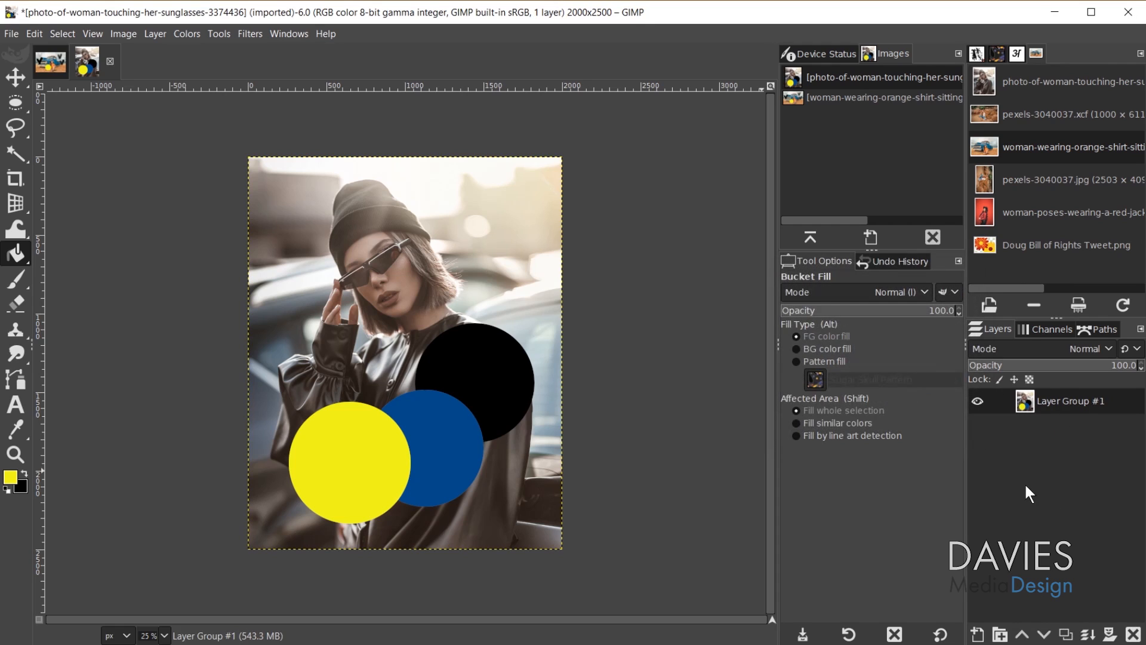
left_click(978, 401)
left_click(977, 402)
key("ctrl+z")
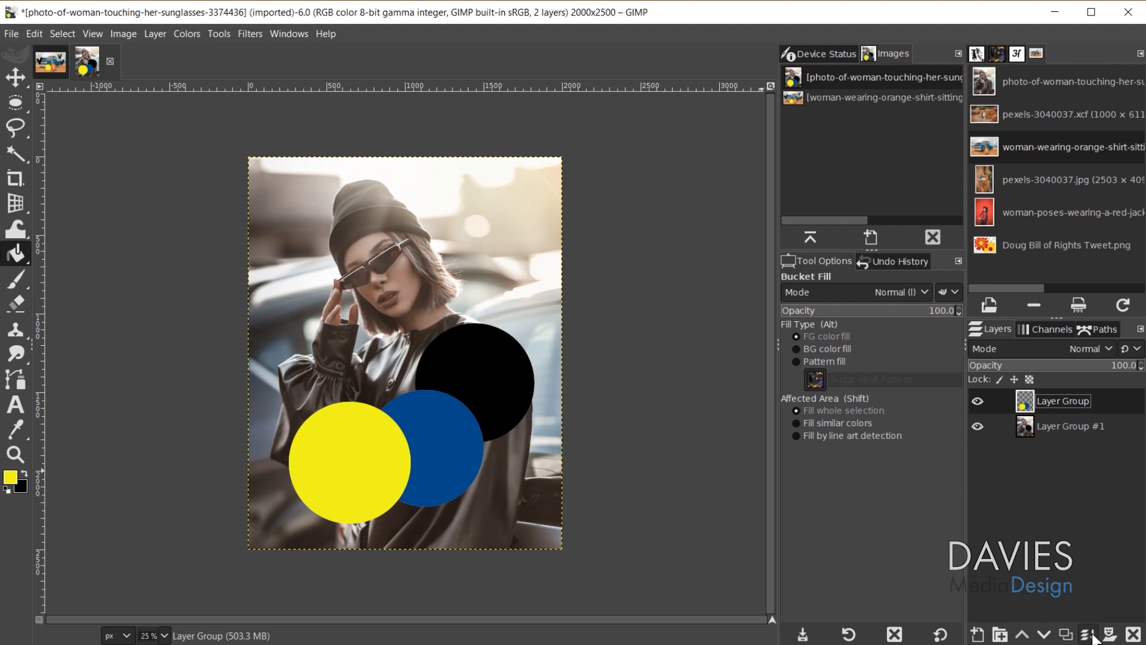